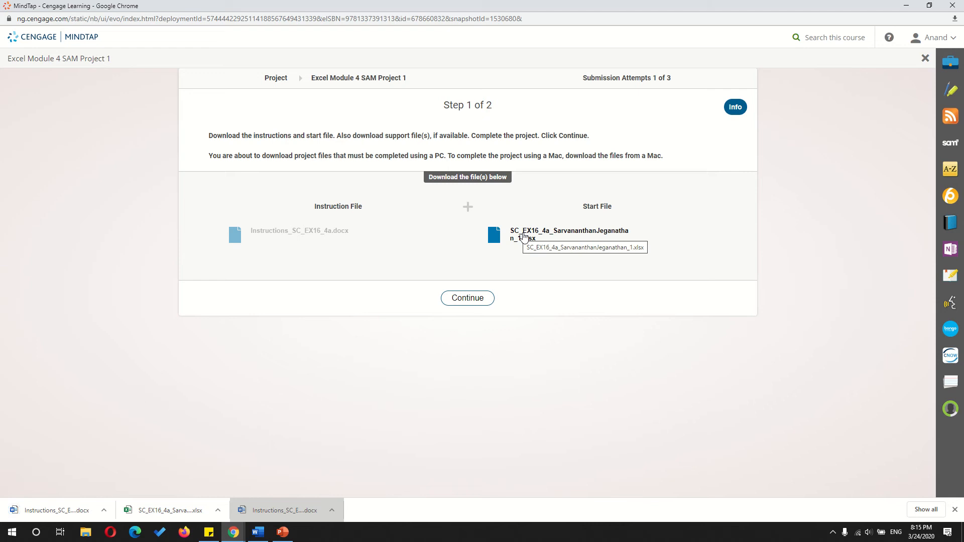
- Download the project's start workbook and open the downloaded SC_EX16_4a instructions document
{"action": "left_click", "coordinate": [524, 237]}
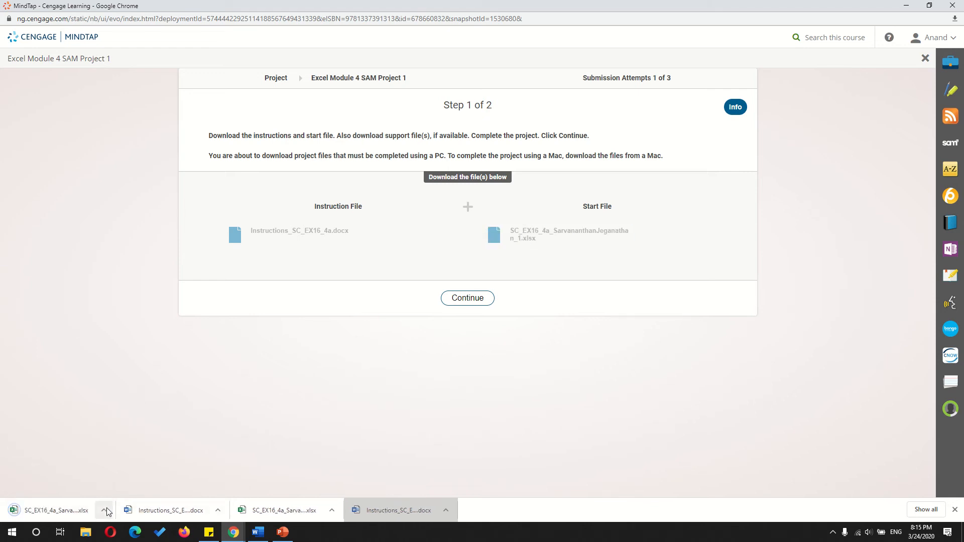
{"action": "left_click", "coordinate": [389, 515]}
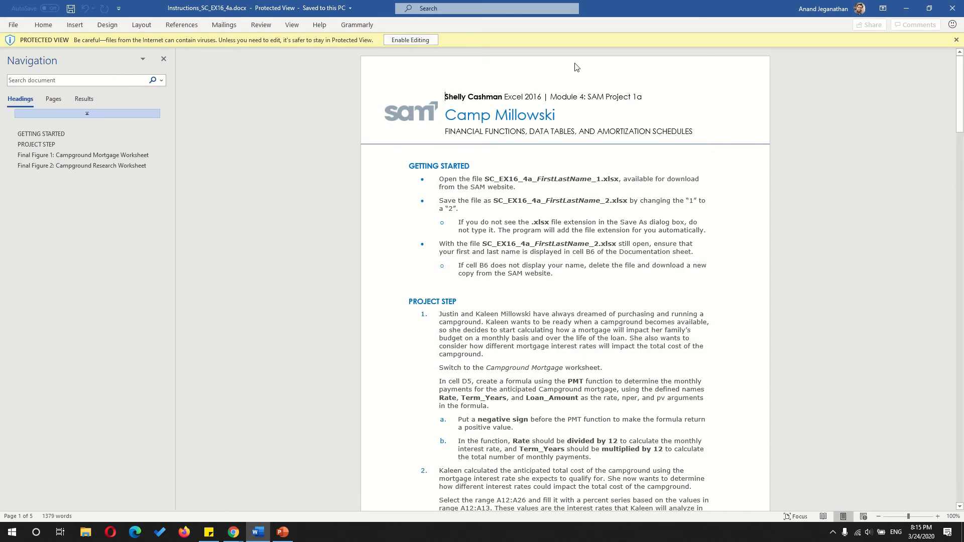
- Dock the instructions as a narrow window at the screen's edge, in Read Mode without the Navigation pane
{"action": "key", "text": "super+Left"}
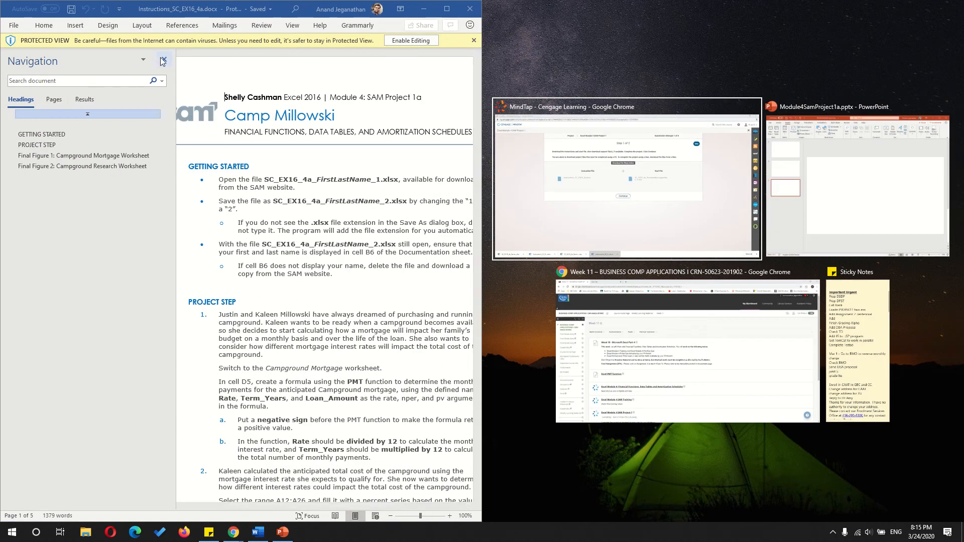
{"action": "left_click", "coordinate": [161, 58]}
{"action": "left_click", "coordinate": [164, 60]}
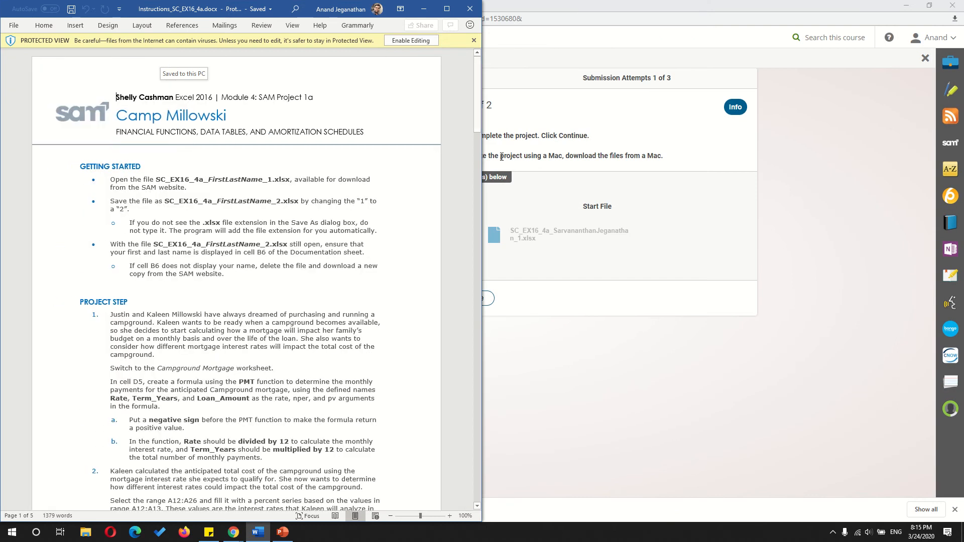
{"action": "left_click_drag", "start_coordinate": [482, 159], "coordinate": [216, 170]}
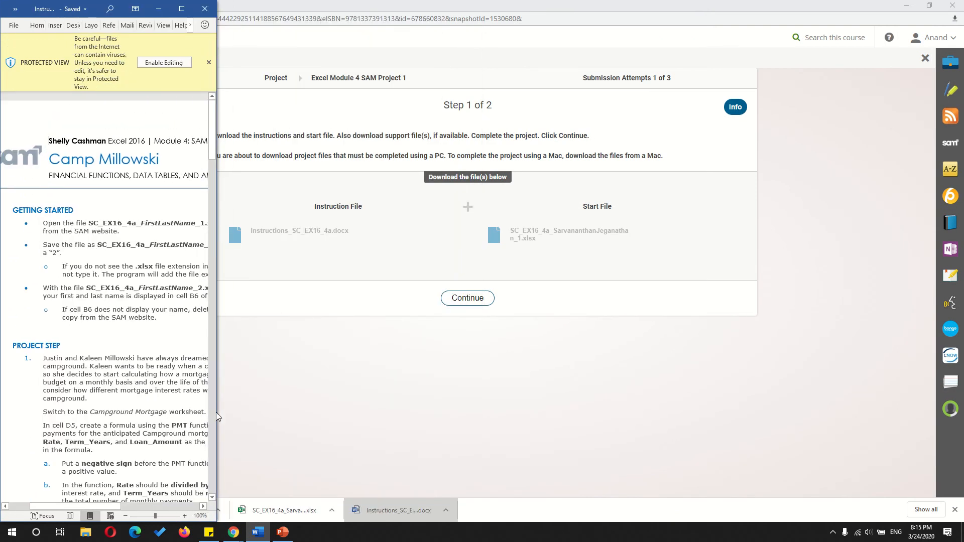
{"action": "left_click", "coordinate": [72, 515]}
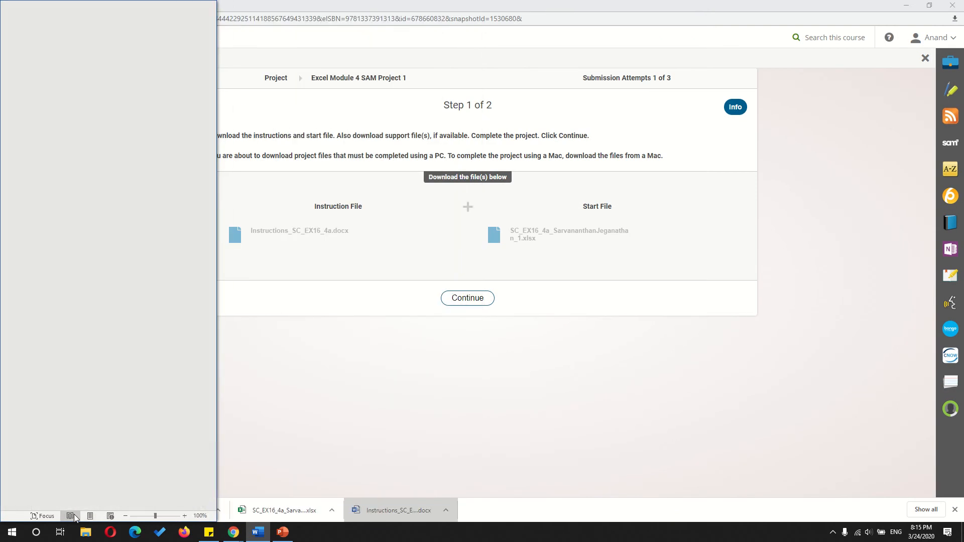
{"action": "left_click_drag", "start_coordinate": [217, 279], "coordinate": [238, 279]}
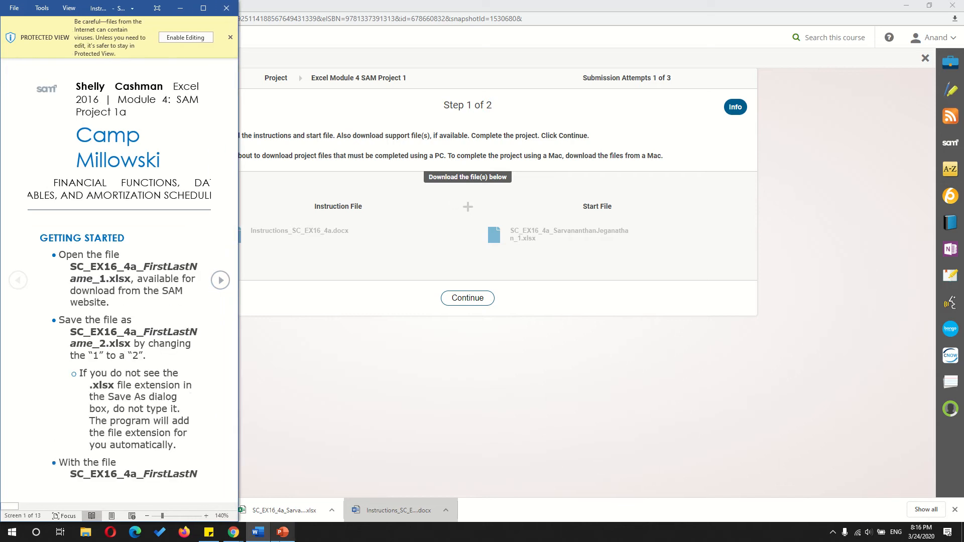
- Open the downloaded start workbook in Excel with editing enabled and tile it beside the narrowed instructions window
{"action": "left_click", "coordinate": [293, 505]}
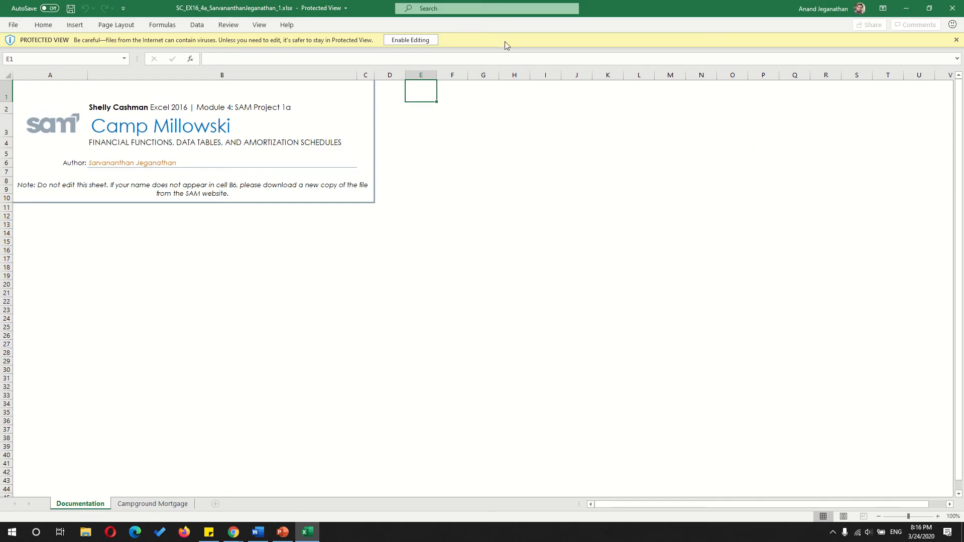
{"action": "left_click", "coordinate": [409, 44]}
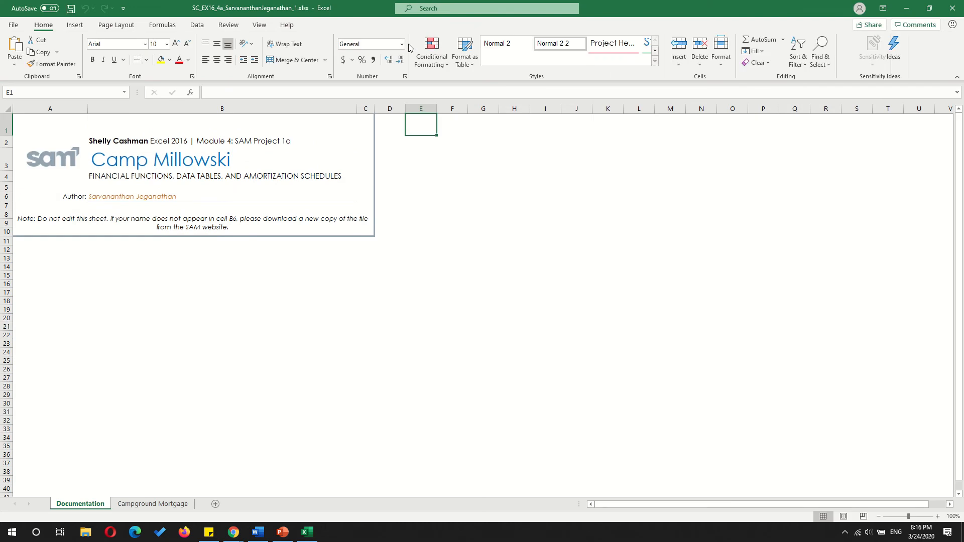
{"action": "key", "text": "super+Right"}
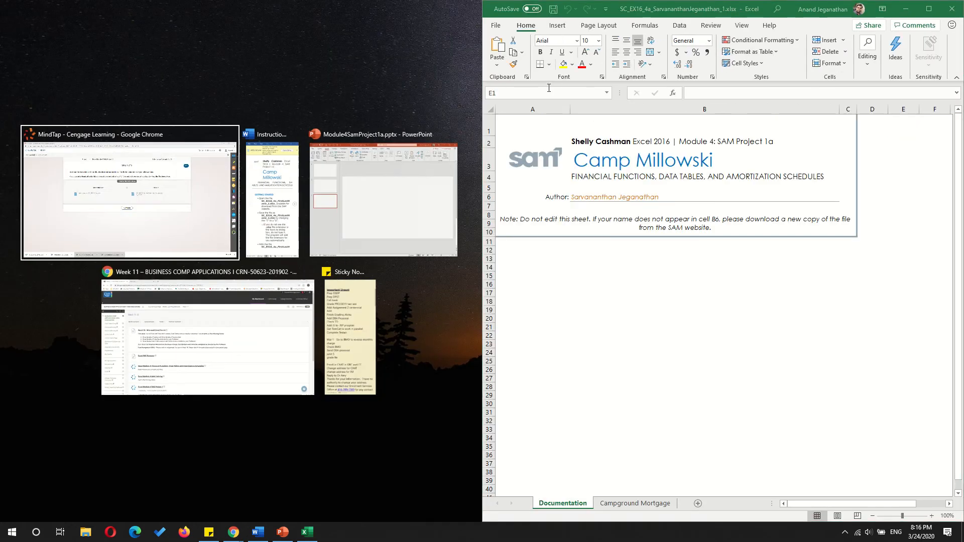
{"action": "left_click", "coordinate": [302, 196]}
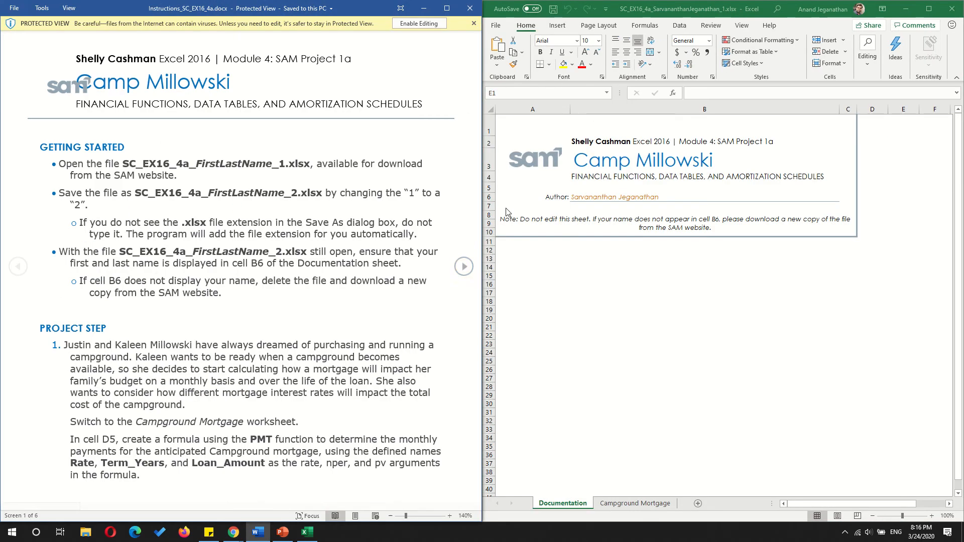
{"action": "left_click_drag", "start_coordinate": [483, 208], "coordinate": [255, 214]}
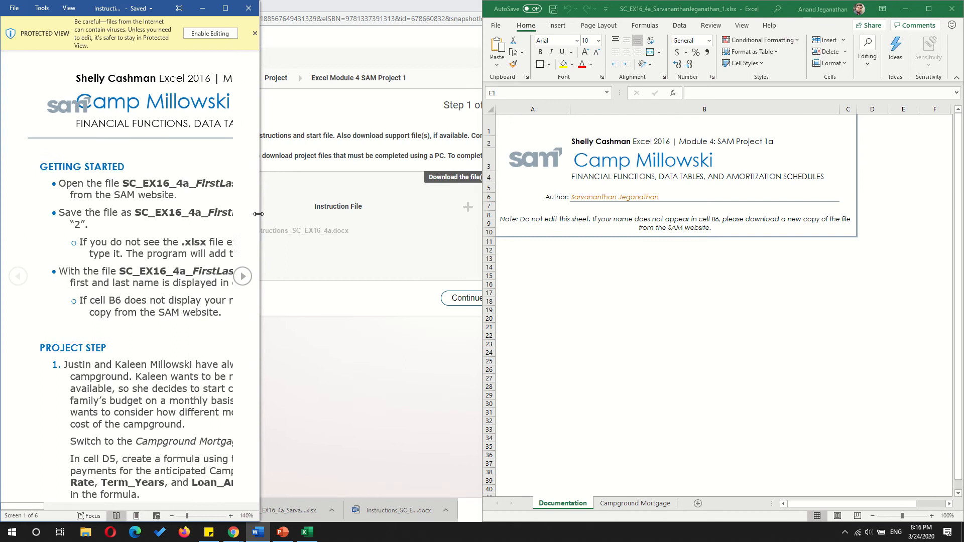
{"action": "left_click_drag", "start_coordinate": [483, 226], "coordinate": [224, 240]}
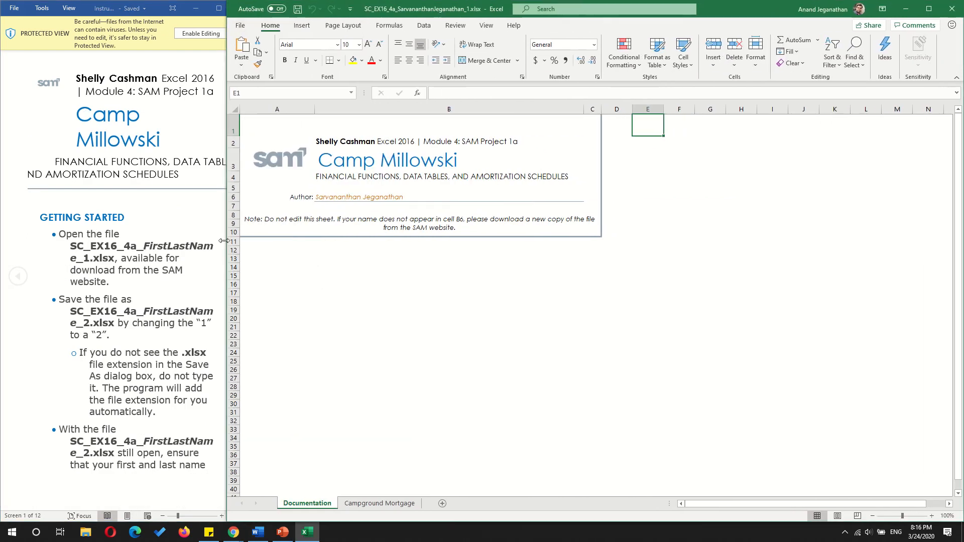
- Fit the instructions window into the space beside the workbook and dismiss its Protected View notice
{"action": "left_click", "coordinate": [246, 261]}
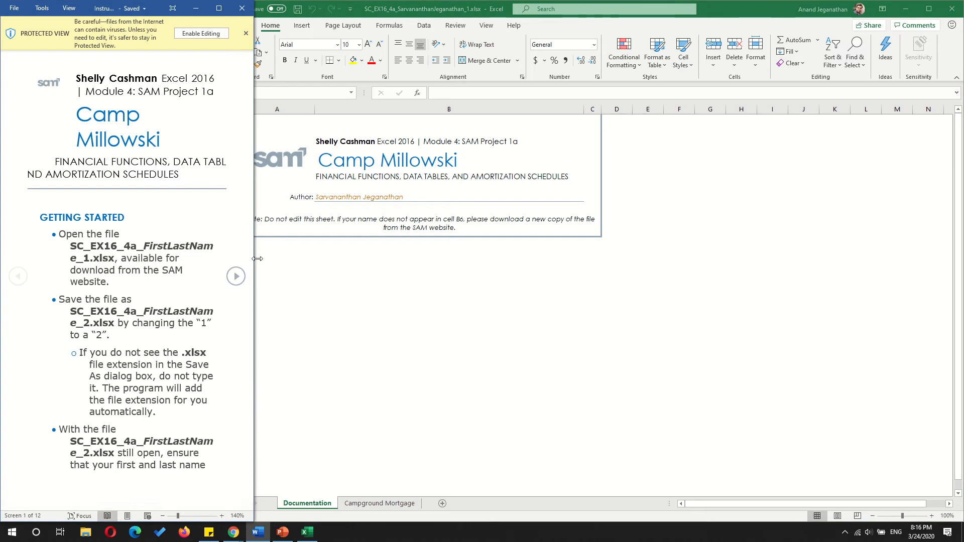
{"action": "left_click_drag", "start_coordinate": [253, 261], "coordinate": [224, 251]}
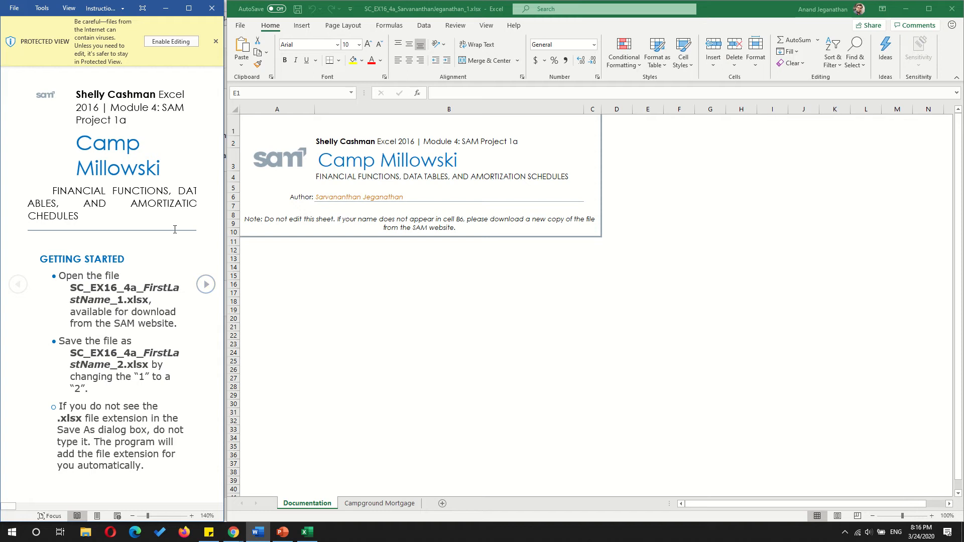
{"action": "left_click", "coordinate": [216, 42]}
{"action": "scroll", "coordinate": [155, 283], "scroll_direction": "down", "scroll_amount": 15}
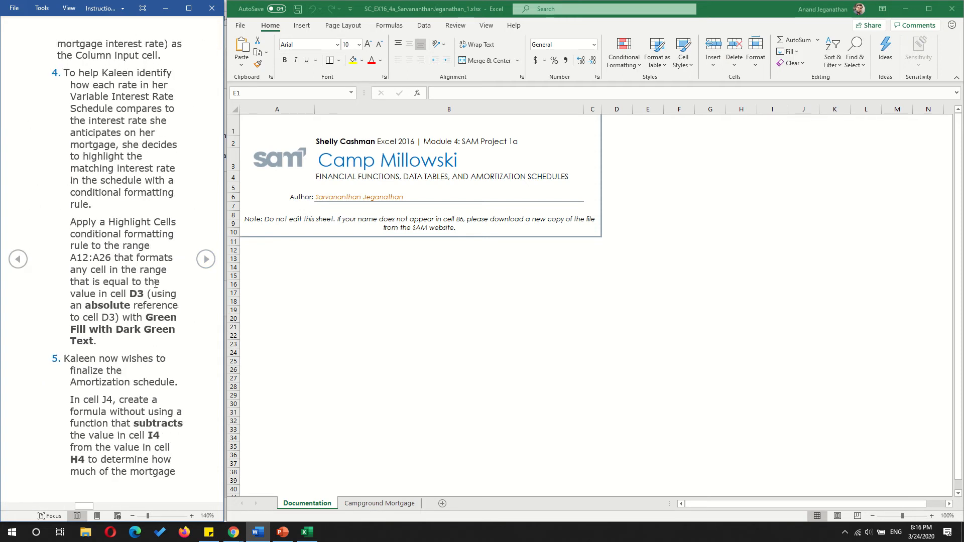
{"action": "scroll", "coordinate": [156, 284], "scroll_direction": "up", "scroll_amount": 15}
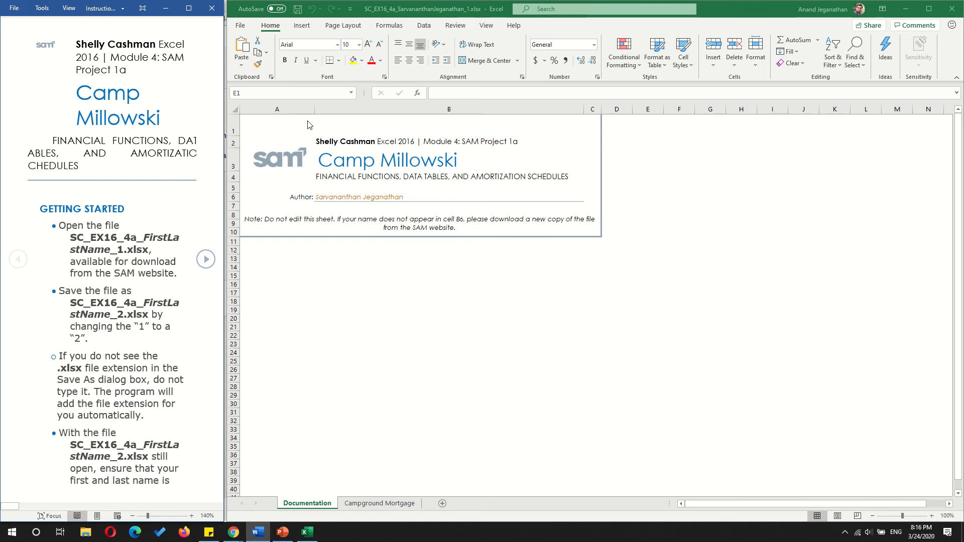
- Start saving a copy of the workbook and browse to the COMP1010 folder inside 06-GBC on DATA (D:)
{"action": "left_click", "coordinate": [244, 31]}
{"action": "left_click", "coordinate": [243, 31]}
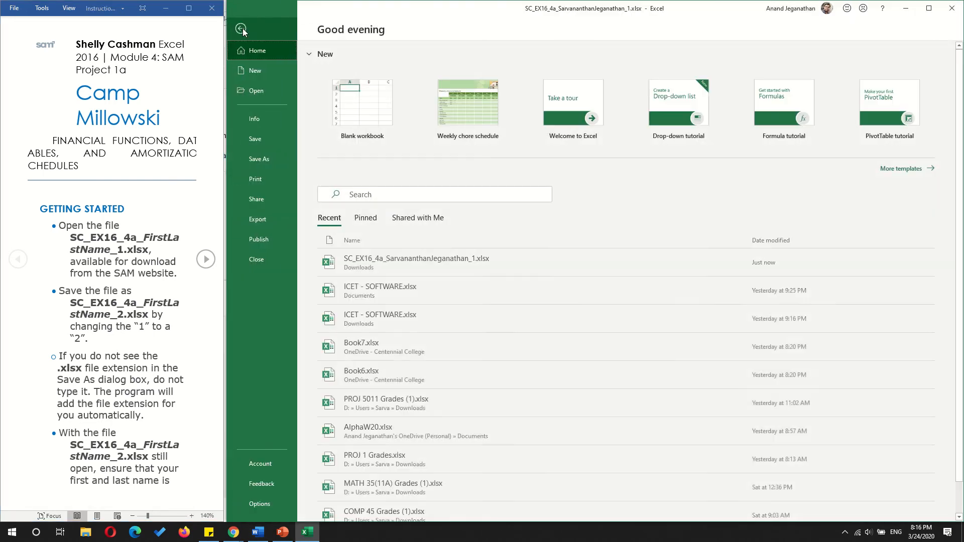
{"action": "left_click", "coordinate": [266, 157]}
{"action": "left_click", "coordinate": [376, 328]}
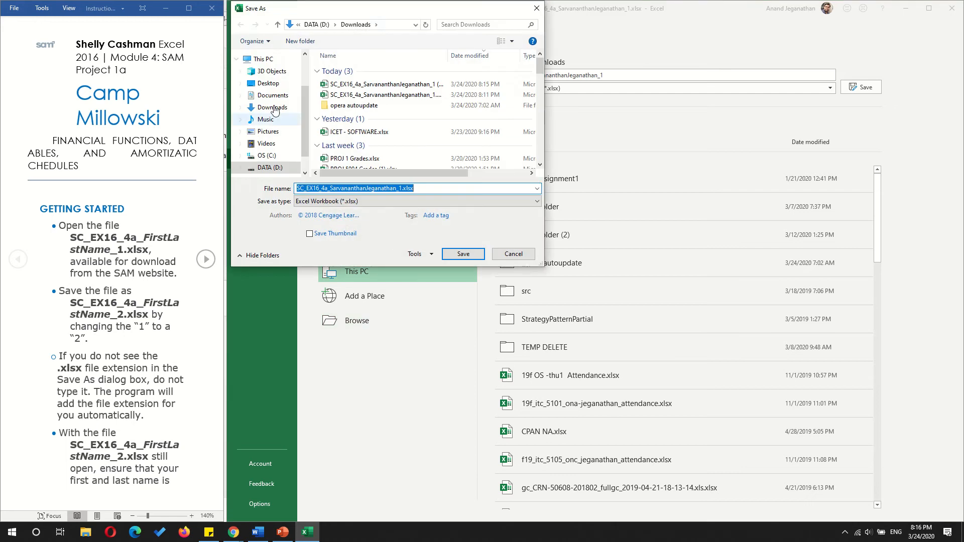
{"action": "left_click", "coordinate": [276, 98]}
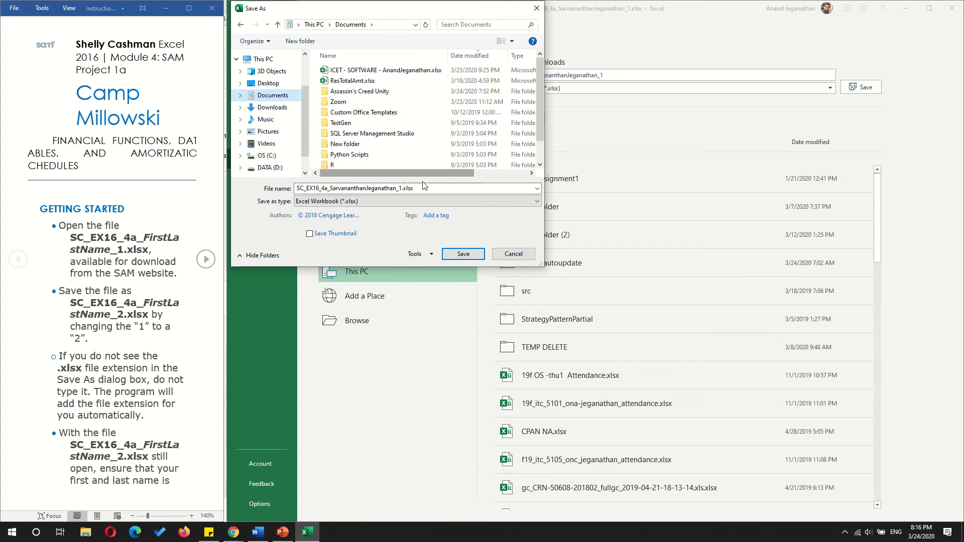
{"action": "left_click", "coordinate": [270, 168]}
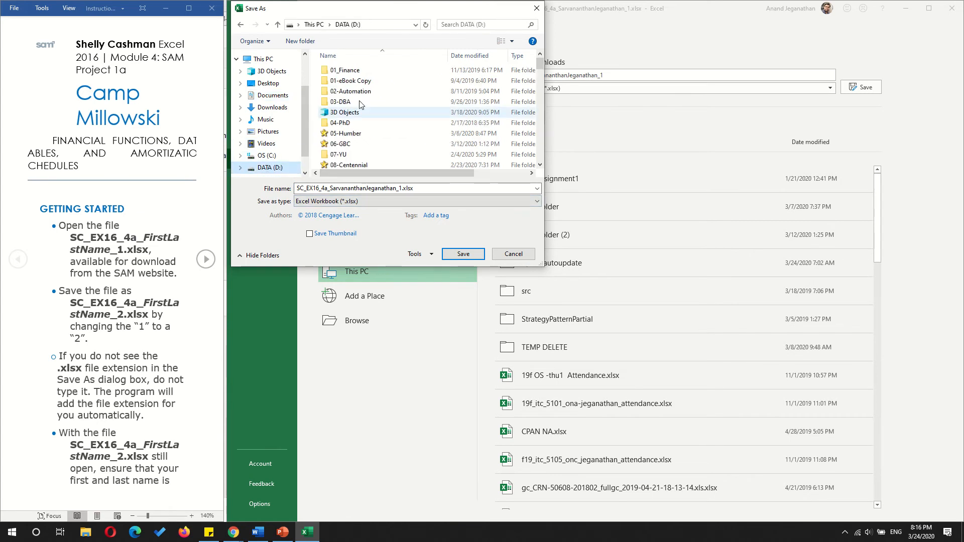
{"action": "double_click", "coordinate": [347, 144]}
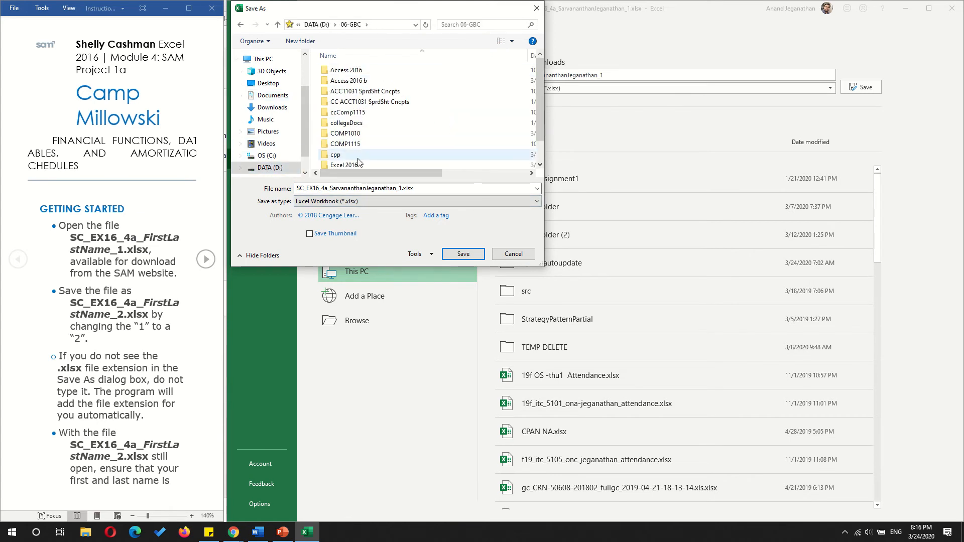
{"action": "double_click", "coordinate": [351, 134]}
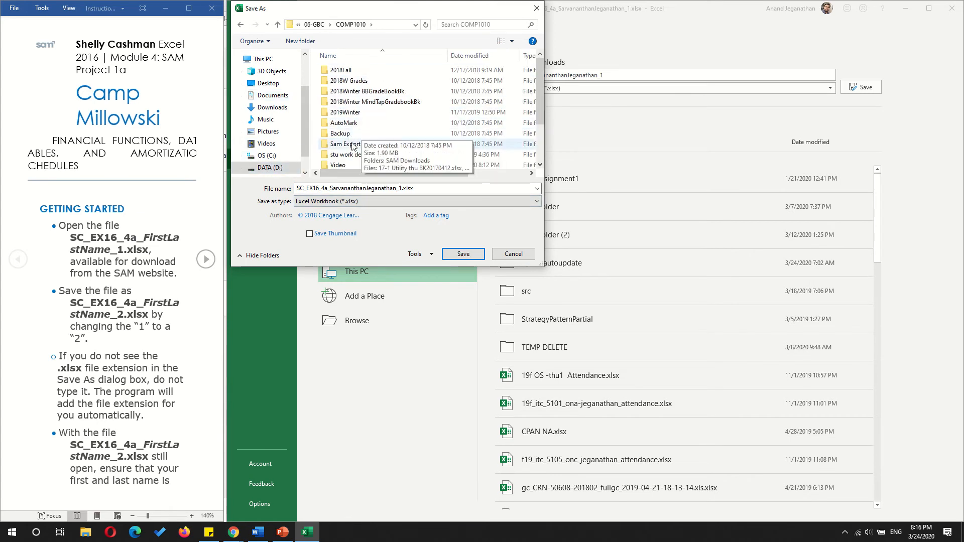
- Create a folder named 2020Winter inside COMP1010 and open it as the save location
{"action": "left_click", "coordinate": [300, 41]}
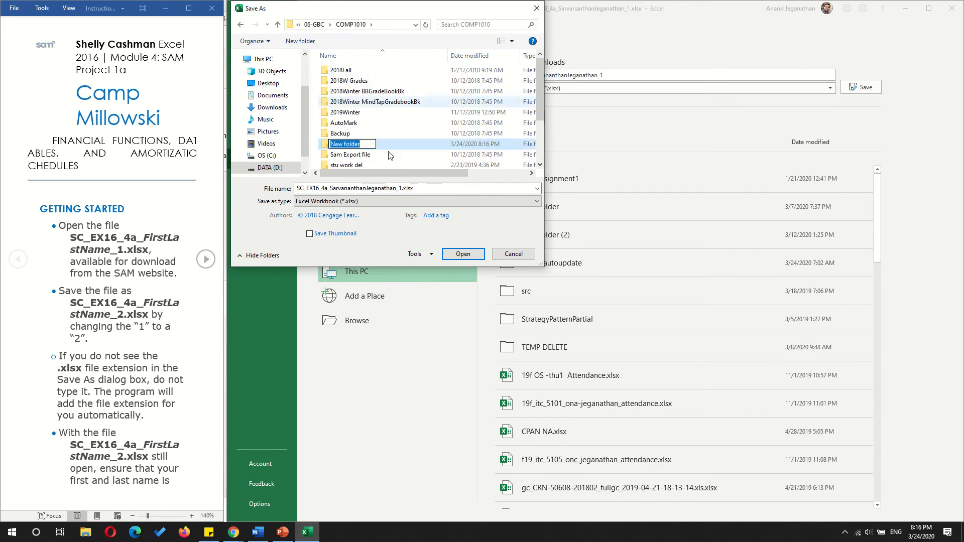
{"action": "type", "text": "2020"}
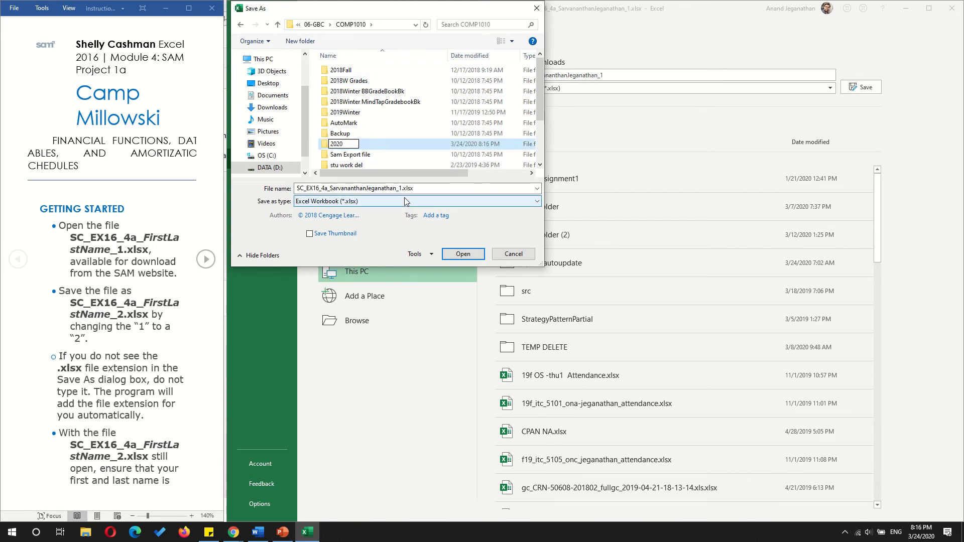
{"action": "type", "text": "Winter"}
{"action": "key", "text": "Return"}
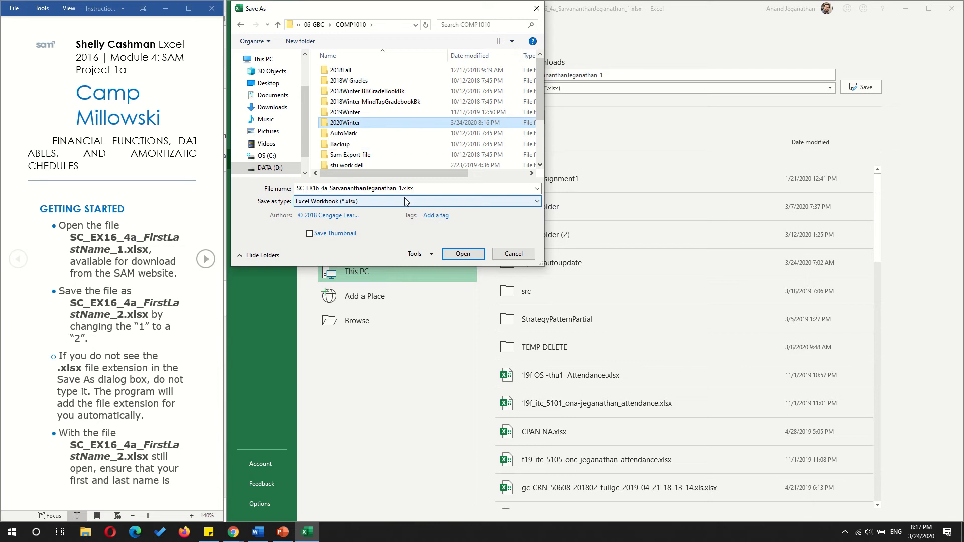
{"action": "key", "text": "Return"}
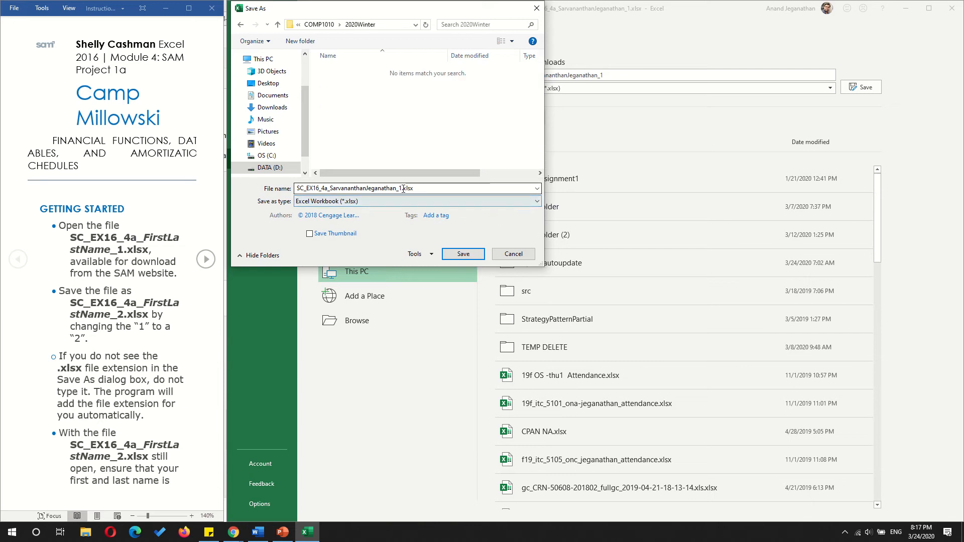
- Save the workbook in the 2020Winter folder with the final number of its file name changed to 2
{"action": "left_click", "coordinate": [404, 189]}
{"action": "left_click", "coordinate": [403, 188]}
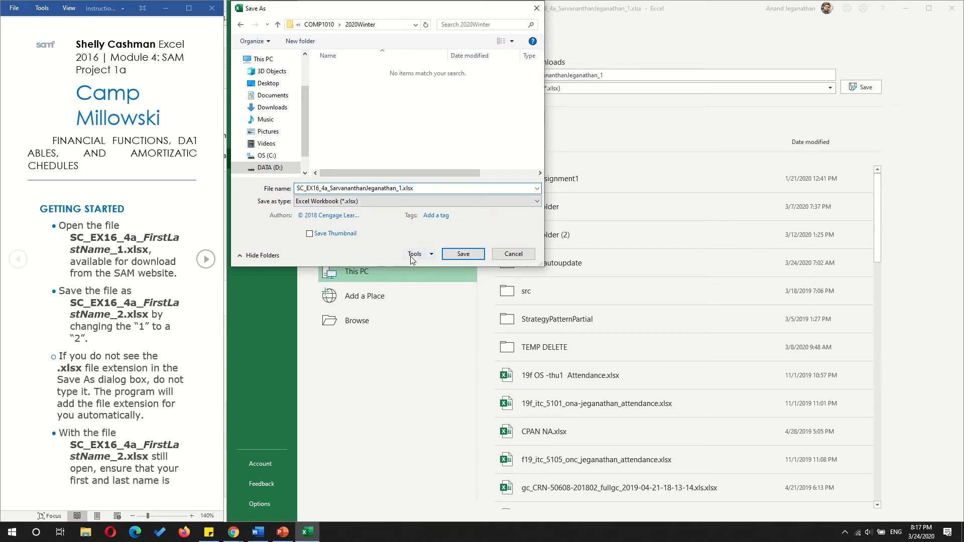
{"action": "key", "text": "BackSpace"}
{"action": "type", "text": "2"}
{"action": "left_click", "coordinate": [463, 254]}
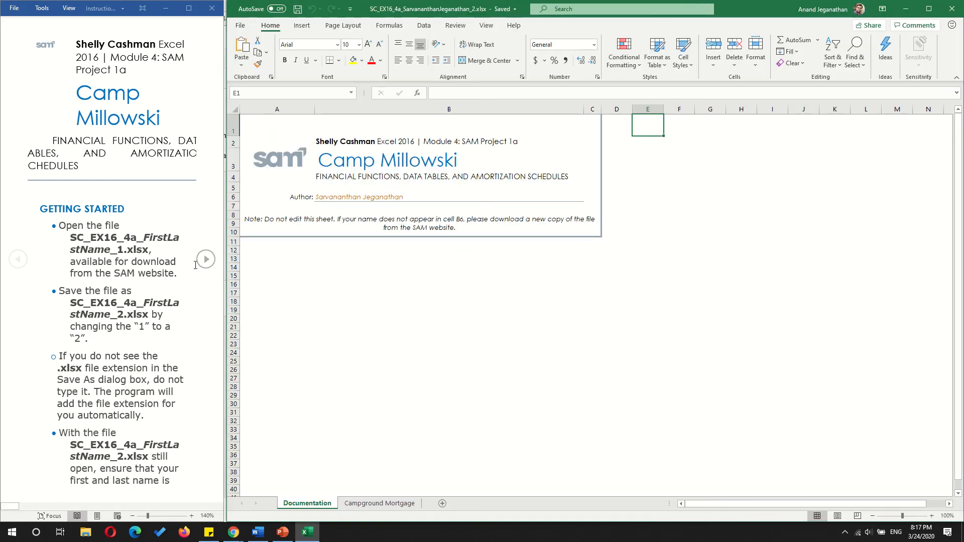
- Advance the instructions to project step 1 and switch to the Campground Mortgage worksheet
{"action": "left_click", "coordinate": [201, 265]}
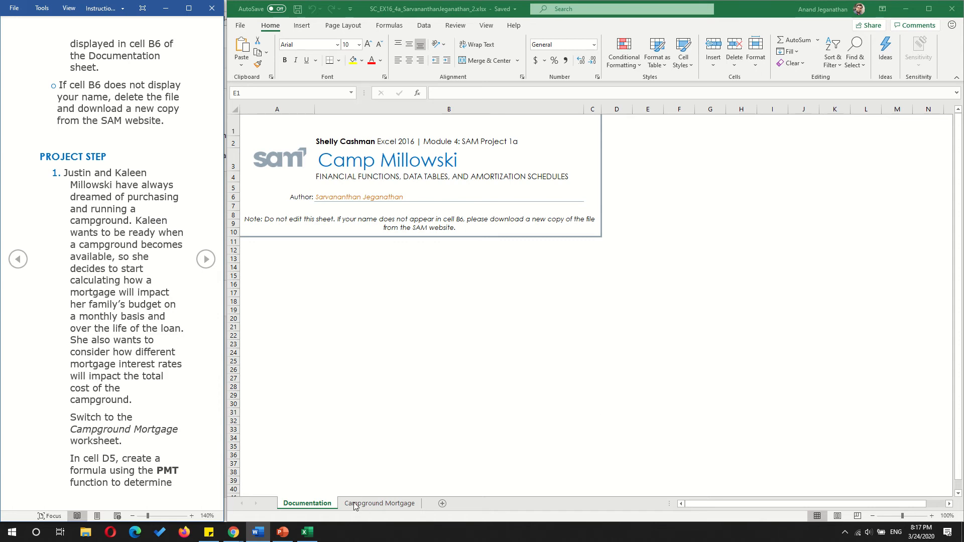
{"action": "left_click", "coordinate": [370, 507]}
{"action": "left_click", "coordinate": [370, 506]}
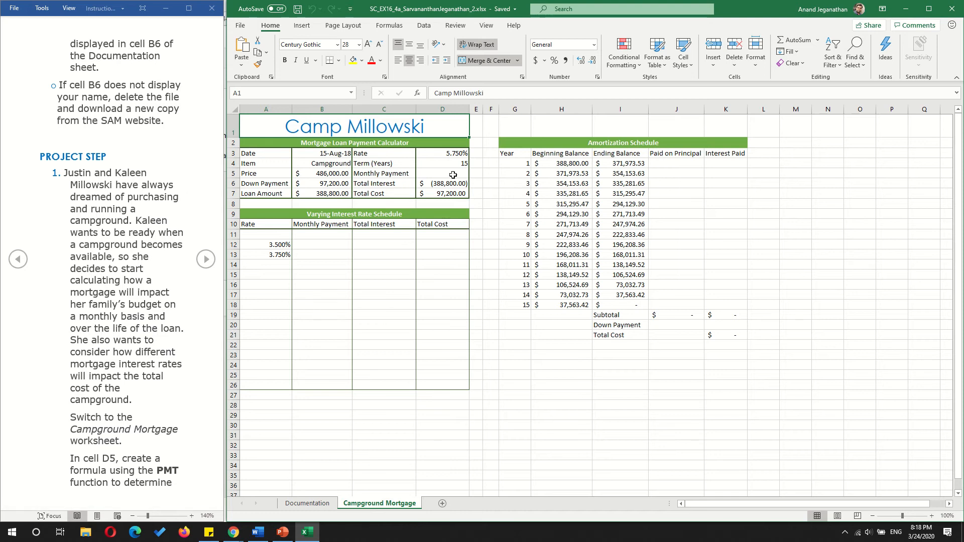
- Examine the values and defined names of the date, item, price, down payment and loan amount cells in B3:B7
{"action": "left_click", "coordinate": [323, 166]}
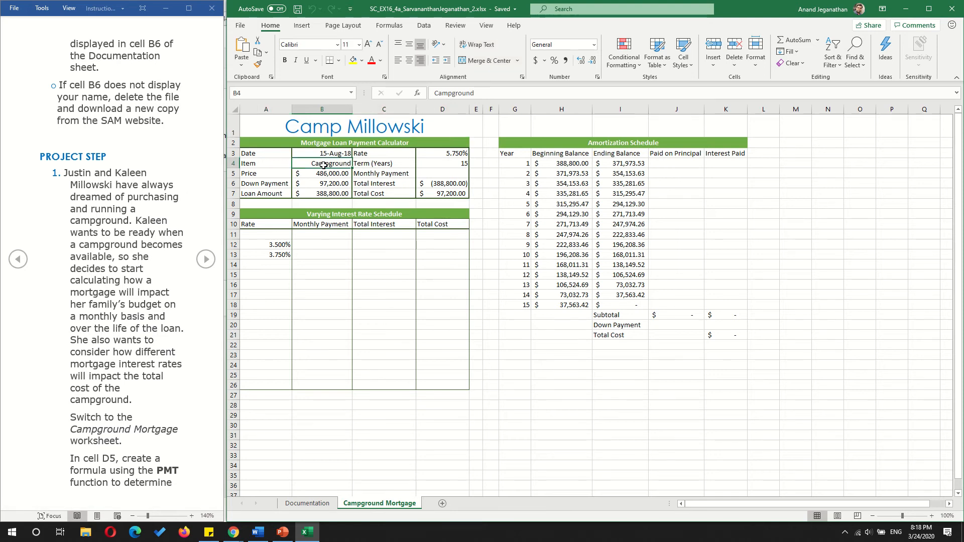
{"action": "key", "text": "Up"}
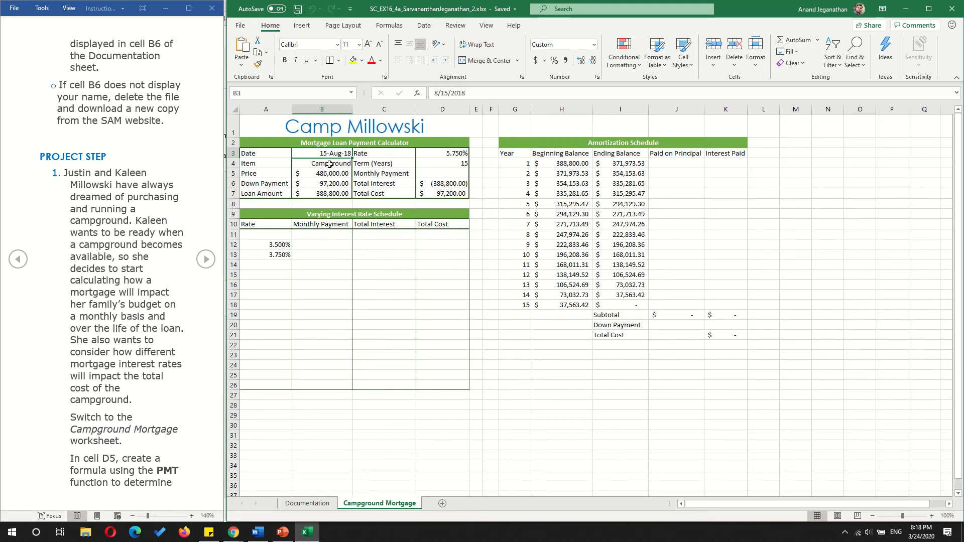
{"action": "left_click", "coordinate": [328, 165]}
{"action": "key", "text": "Down"}
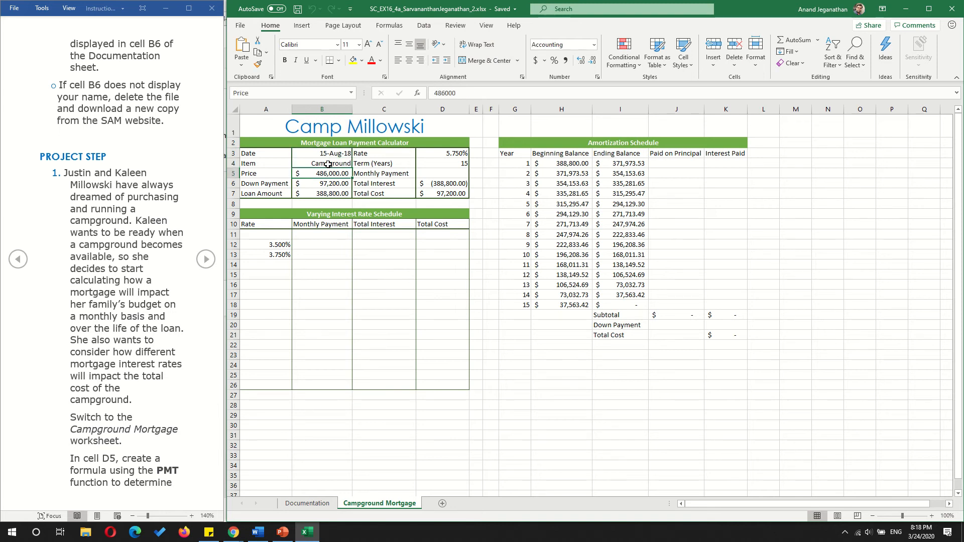
{"action": "key", "text": "Up"}
{"action": "key", "text": "Down"}
{"action": "key", "text": "Down"}
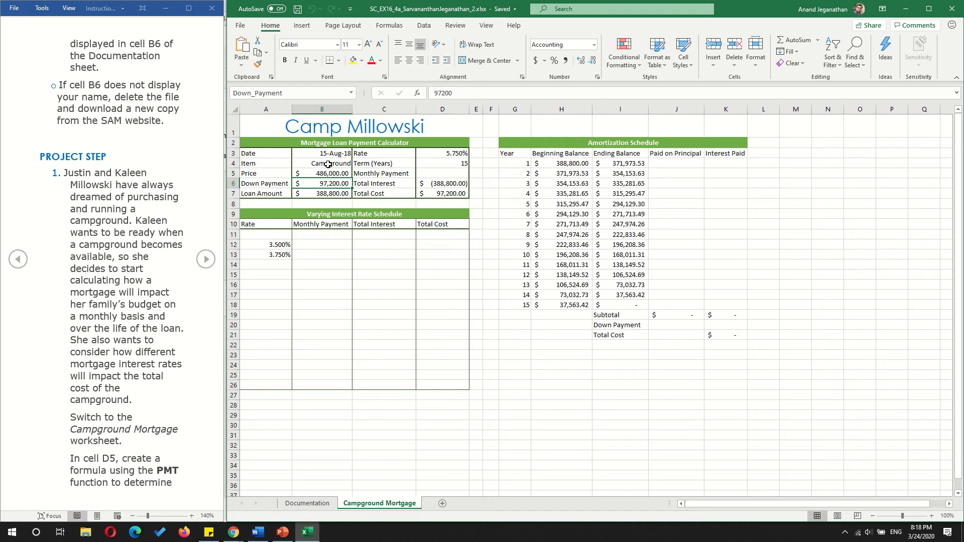
{"action": "key", "text": "Down"}
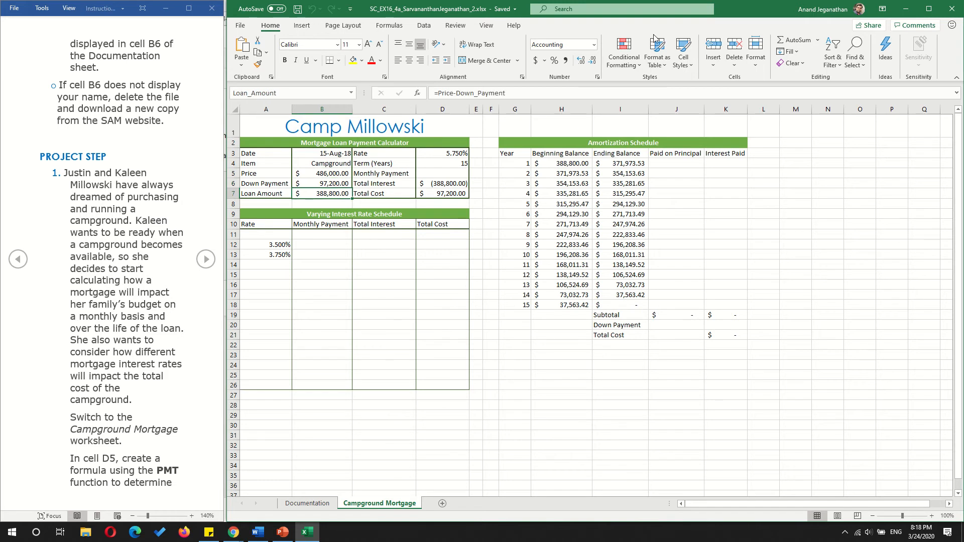
{"action": "left_click", "coordinate": [320, 175]}
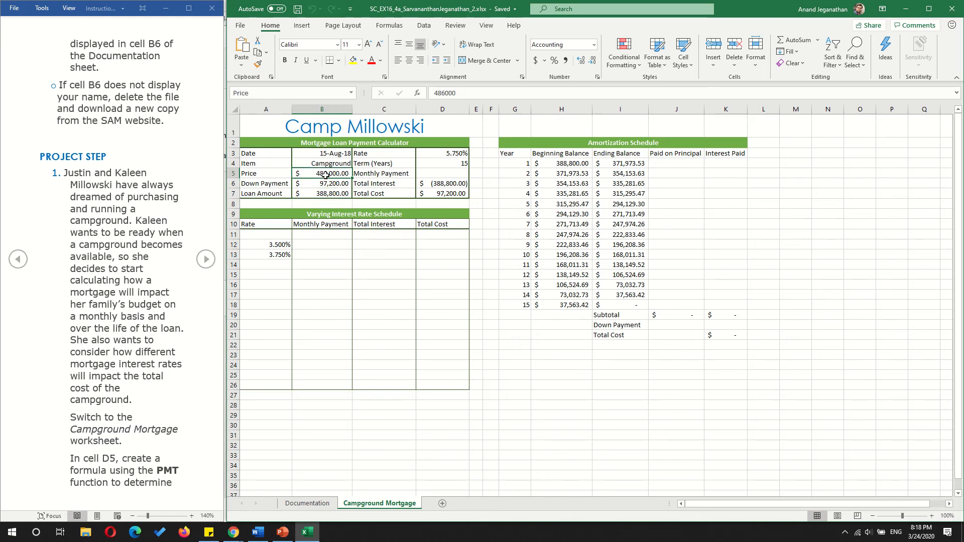
{"action": "left_click", "coordinate": [325, 184]}
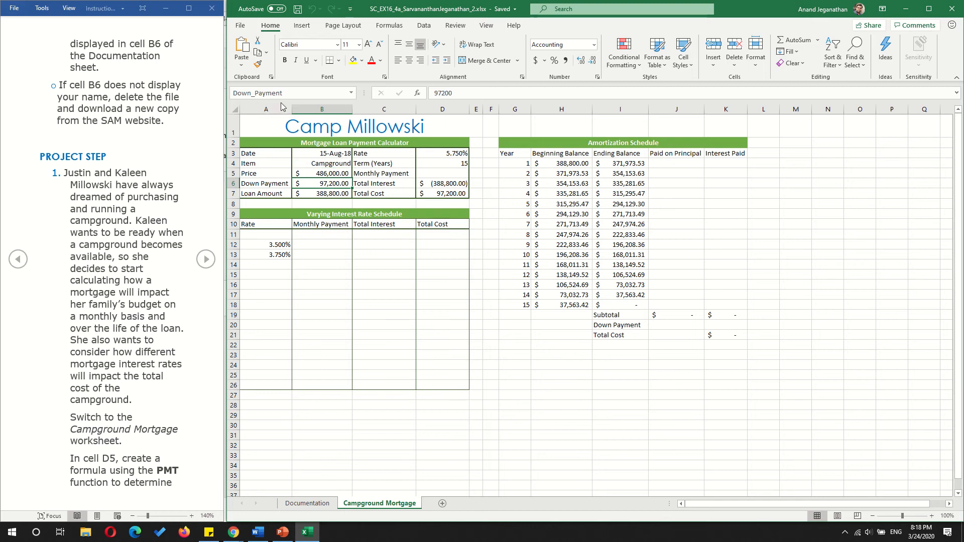
{"action": "left_click", "coordinate": [317, 193]}
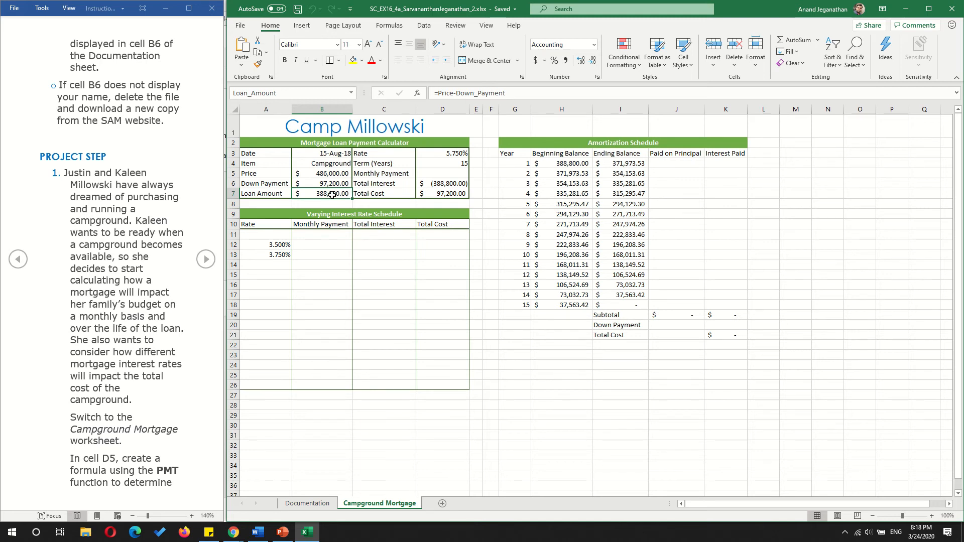
- Examine the rate, term and monthly payment cells and the Total Interest and Total Cost formulas in D3:D7
{"action": "left_click", "coordinate": [442, 153]}
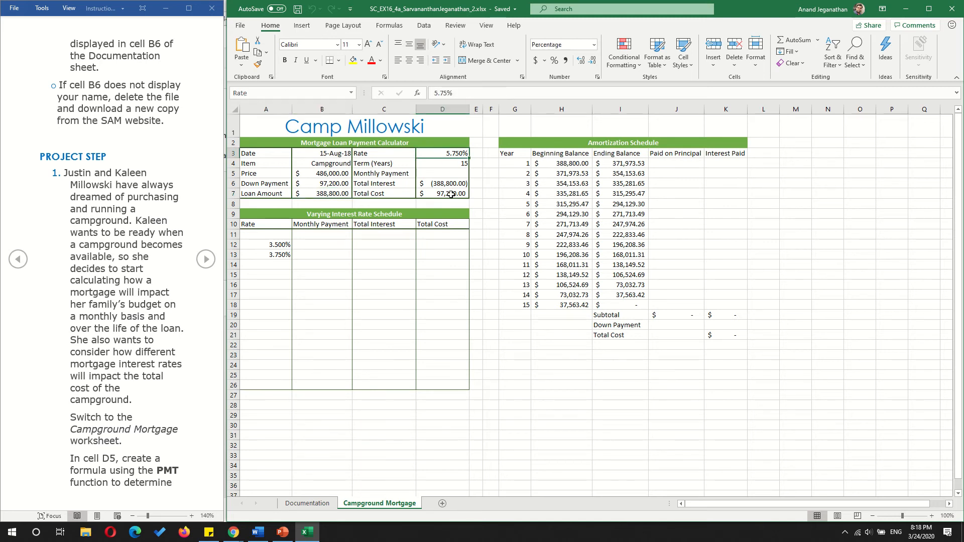
{"action": "left_click", "coordinate": [448, 165]}
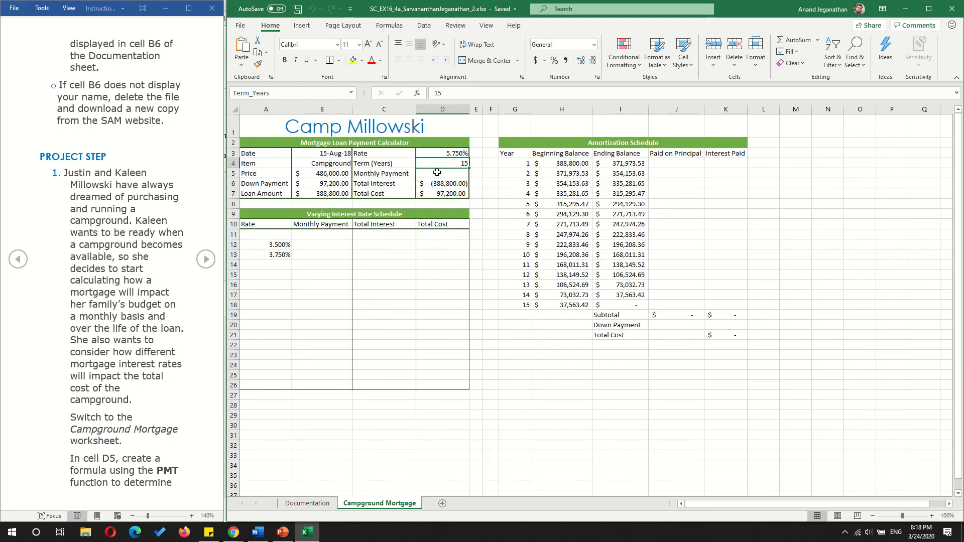
{"action": "left_click", "coordinate": [437, 172]}
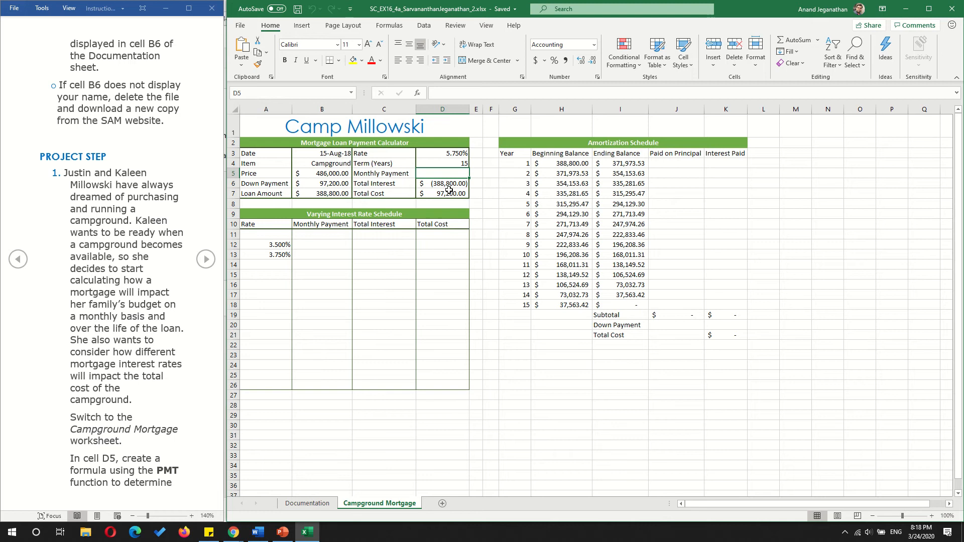
{"action": "left_click", "coordinate": [435, 187]}
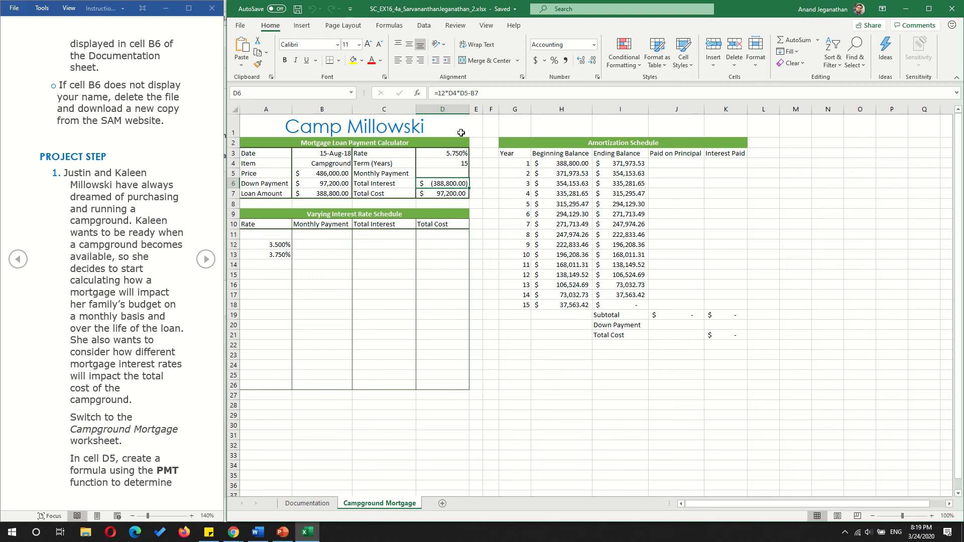
{"action": "double_click", "coordinate": [447, 184]}
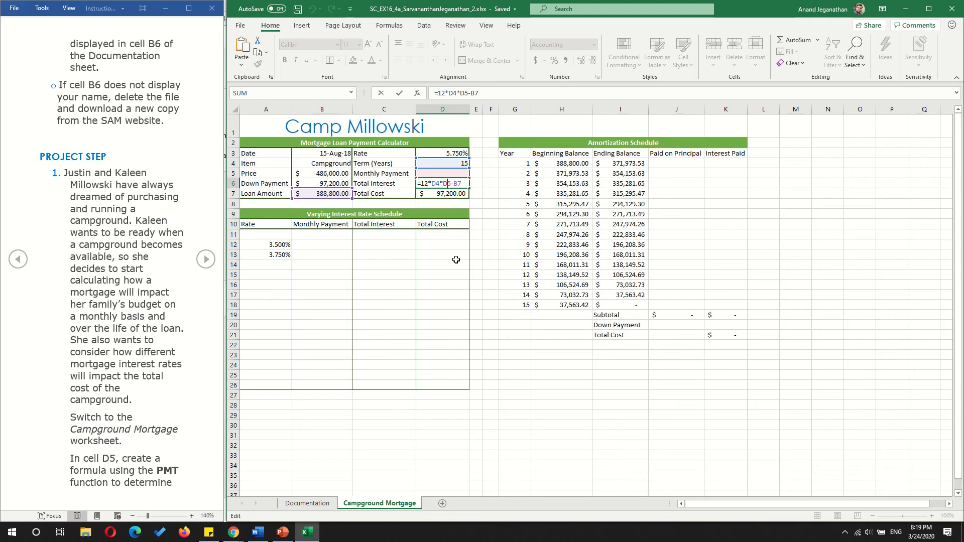
{"action": "key", "text": "Return"}
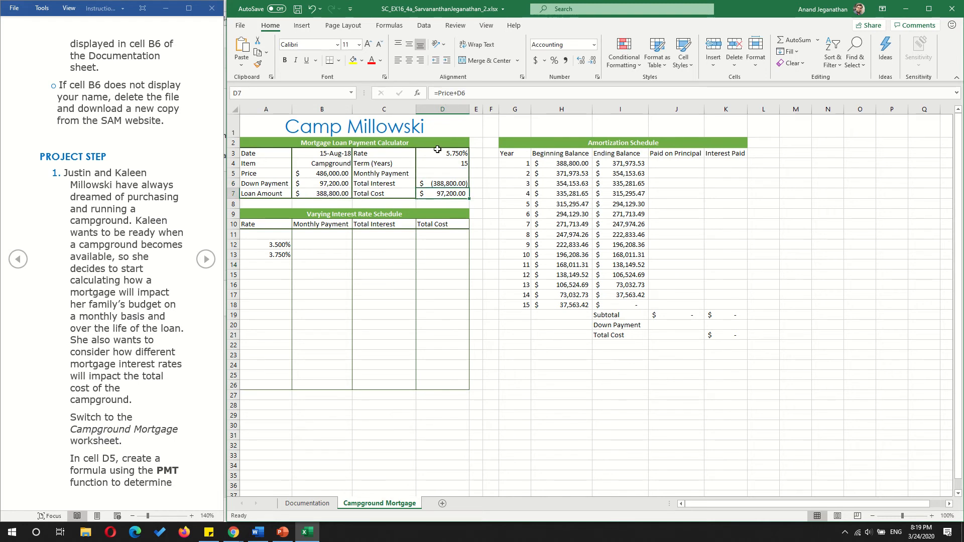
{"action": "double_click", "coordinate": [447, 195]}
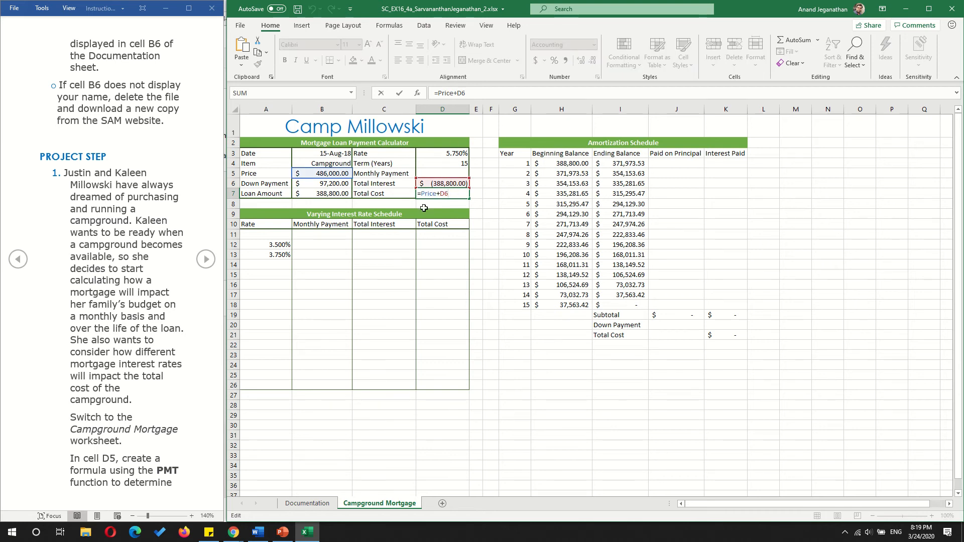
{"action": "key", "text": "Escape"}
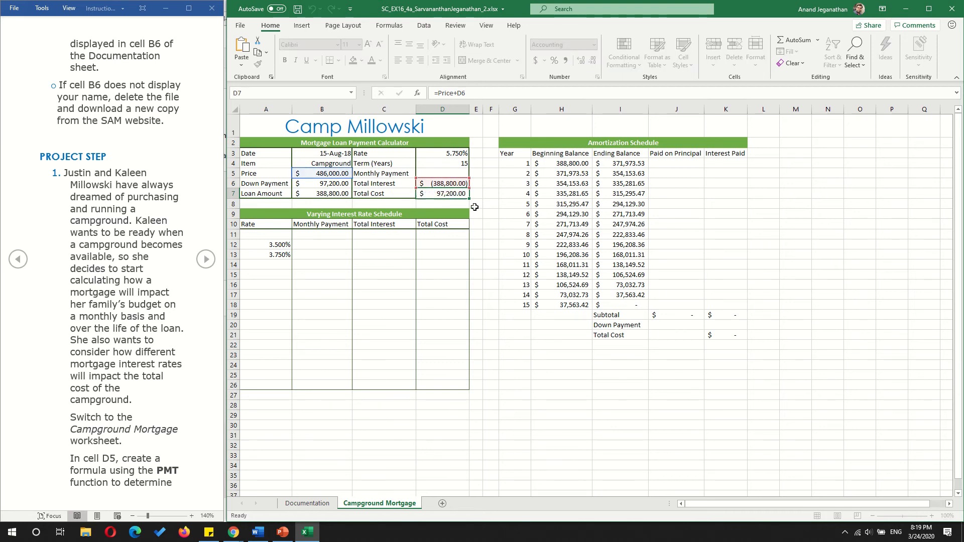
{"action": "scroll", "coordinate": [475, 207], "scroll_direction": "right", "scroll_amount": 3}
{"action": "scroll", "coordinate": [510, 189], "scroll_direction": "left", "scroll_amount": 3}
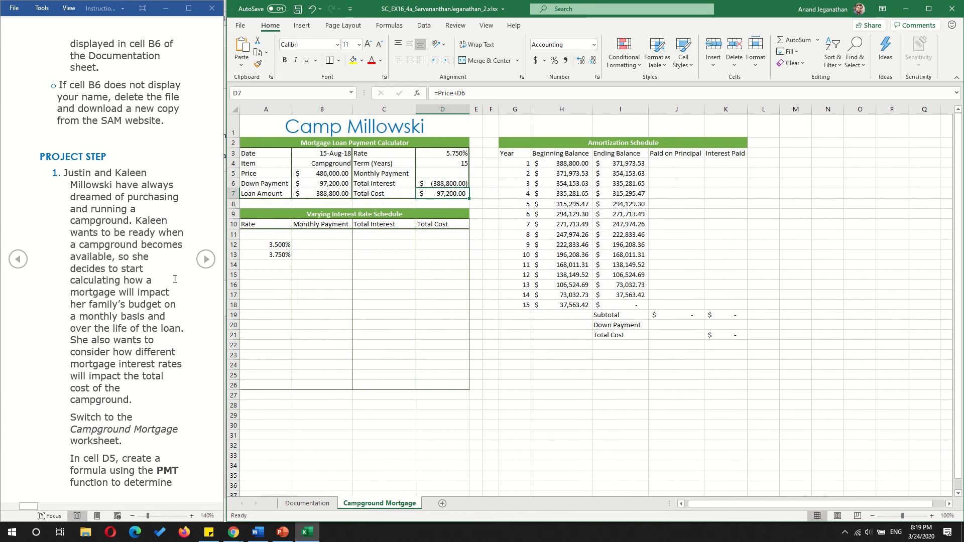
- Advance the instructions to the PMT arguments and enter =-PMT(Rate/12,Term_Years*12,Loan_Amount) as the monthly payment in cell D5
{"action": "left_click", "coordinate": [93, 465]}
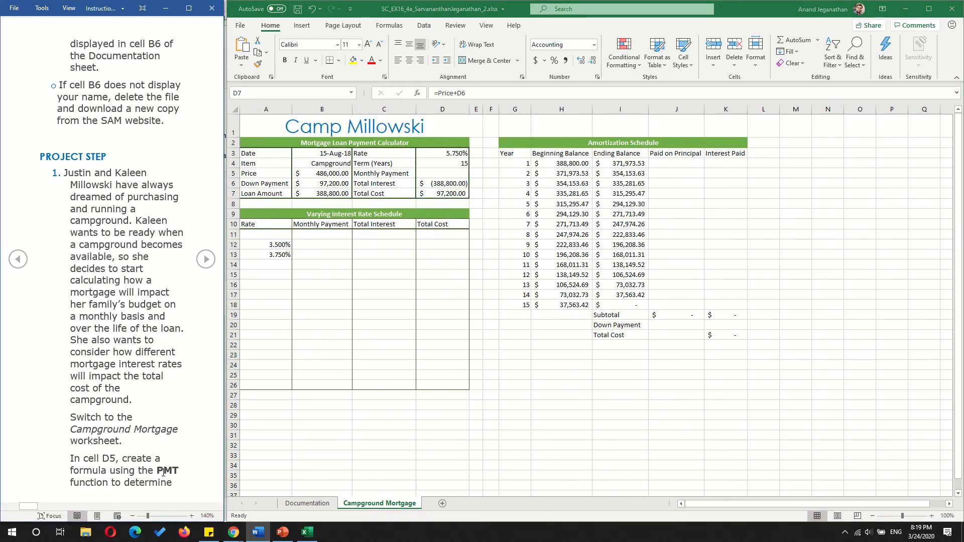
{"action": "left_click", "coordinate": [206, 260]}
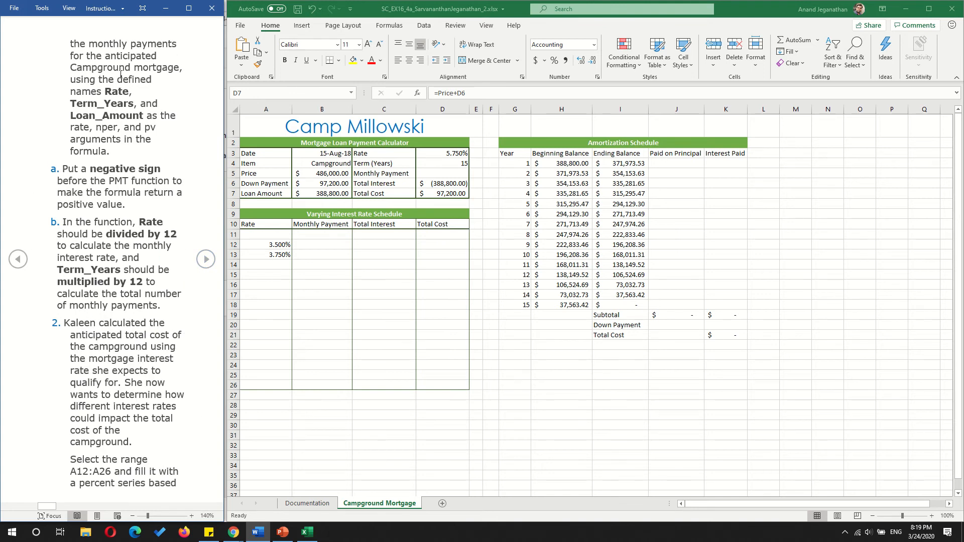
{"action": "left_click", "coordinate": [449, 173]}
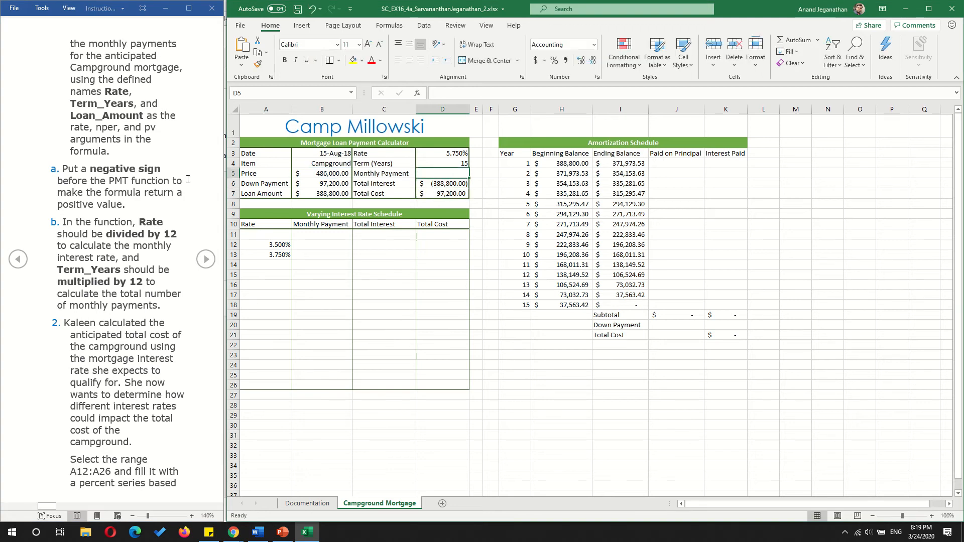
{"action": "type", "text": "="}
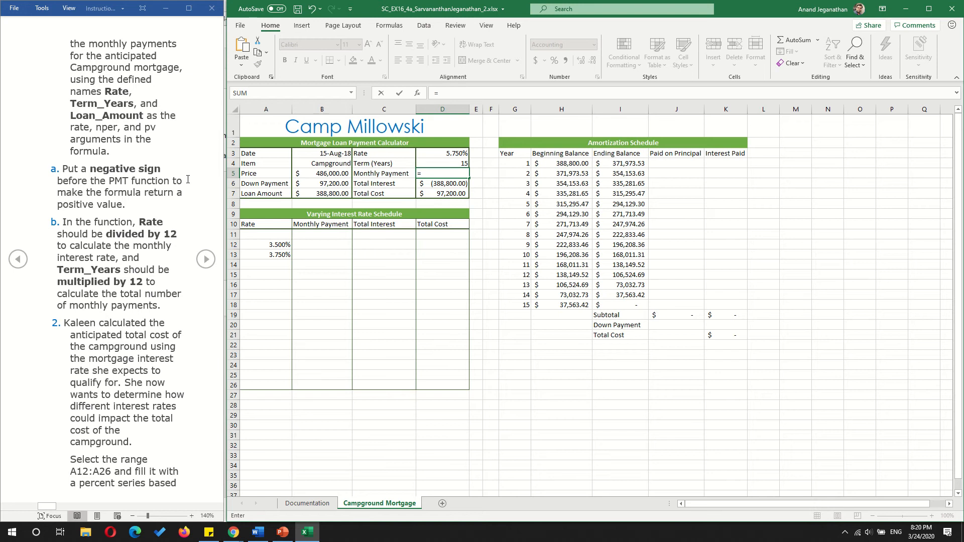
{"action": "type", "text": "-PM"}
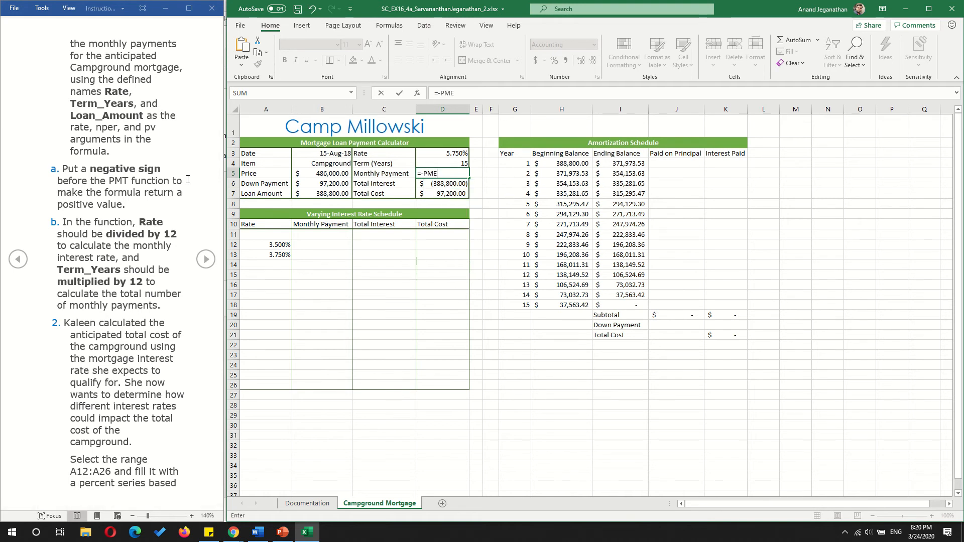
{"action": "type", "text": "T"}
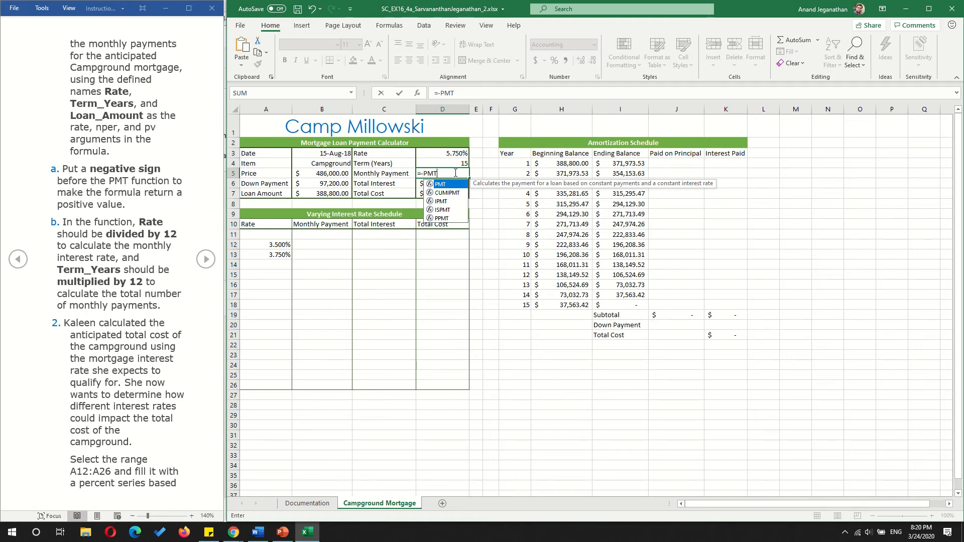
{"action": "type", "text": "("}
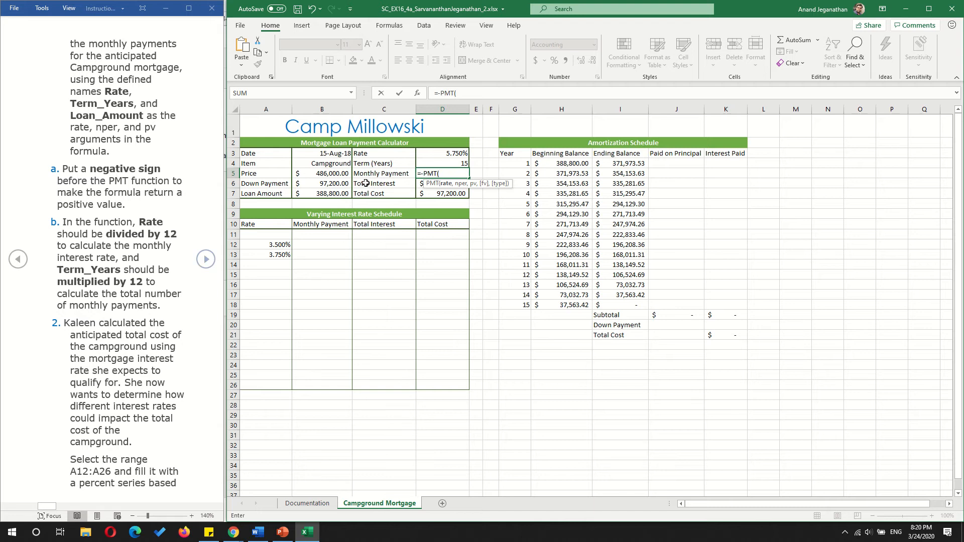
{"action": "left_click", "coordinate": [446, 154]}
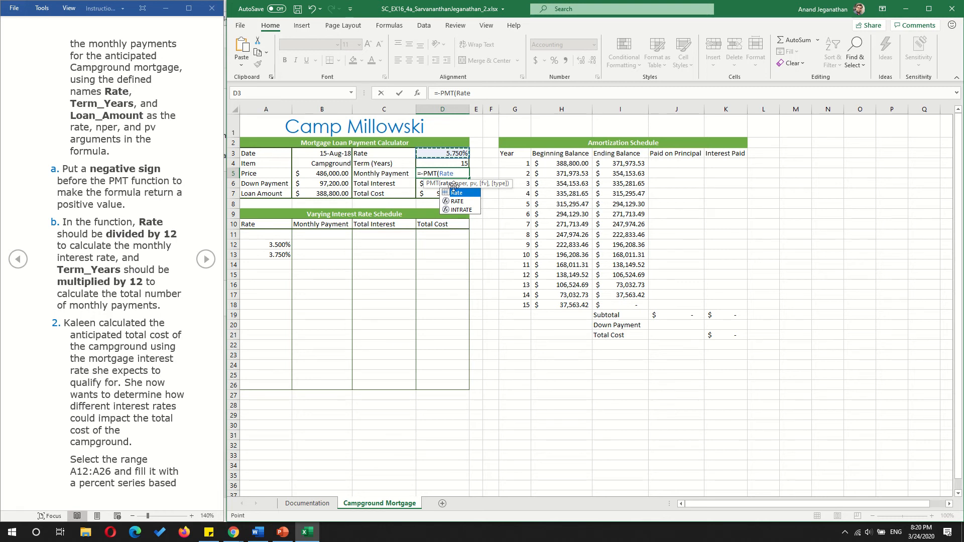
{"action": "type", "text": "/12"}
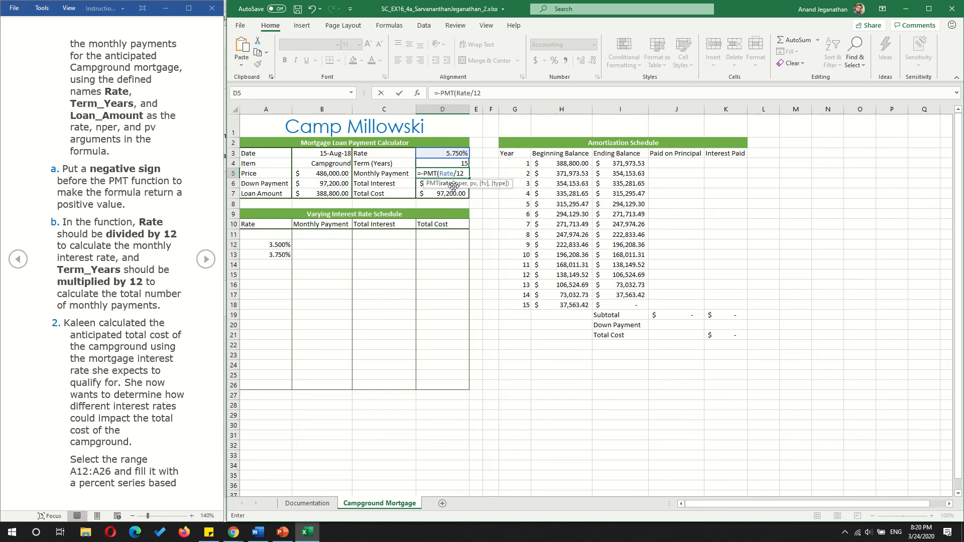
{"action": "type", "text": ","}
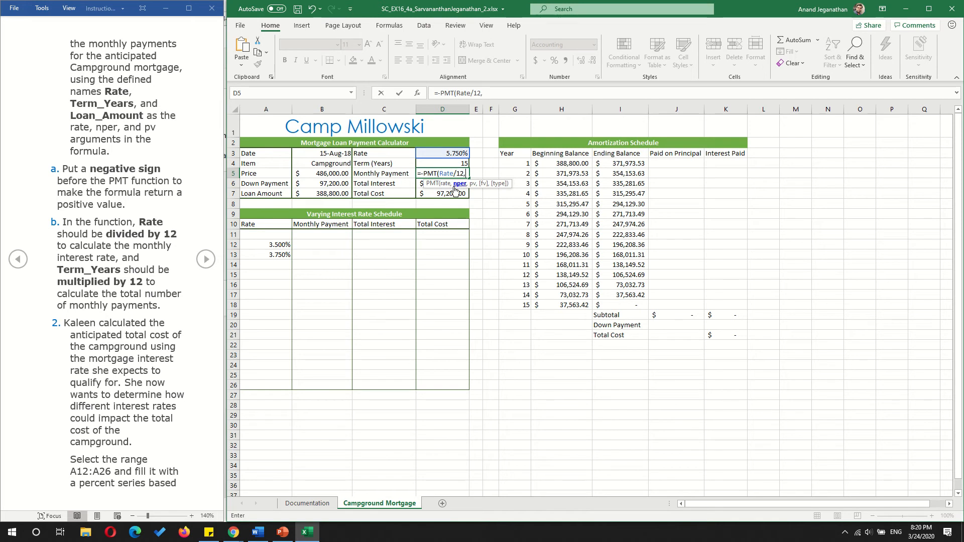
{"action": "left_click", "coordinate": [446, 165]}
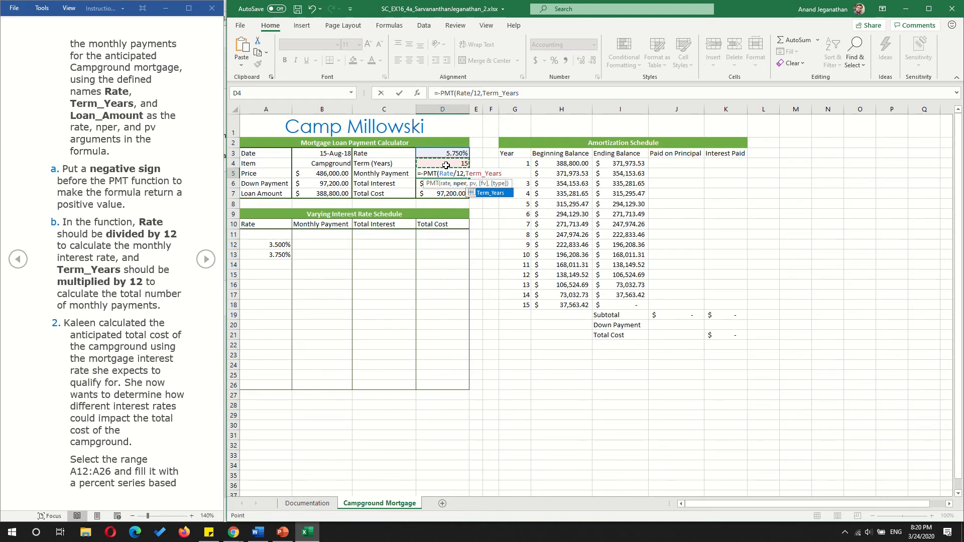
{"action": "type", "text": "*"}
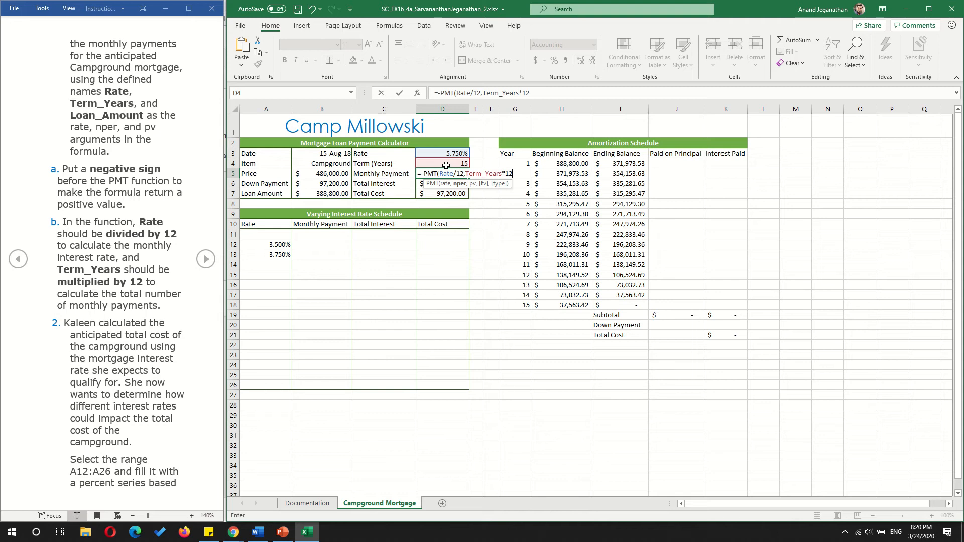
{"action": "type", "text": "12,"}
{"action": "left_click", "coordinate": [329, 193]}
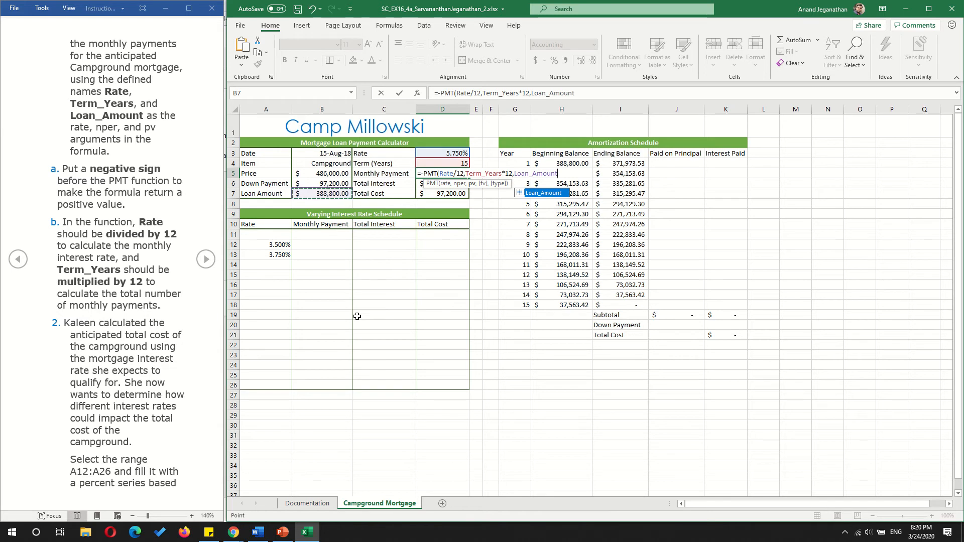
{"action": "type", "text": ")"}
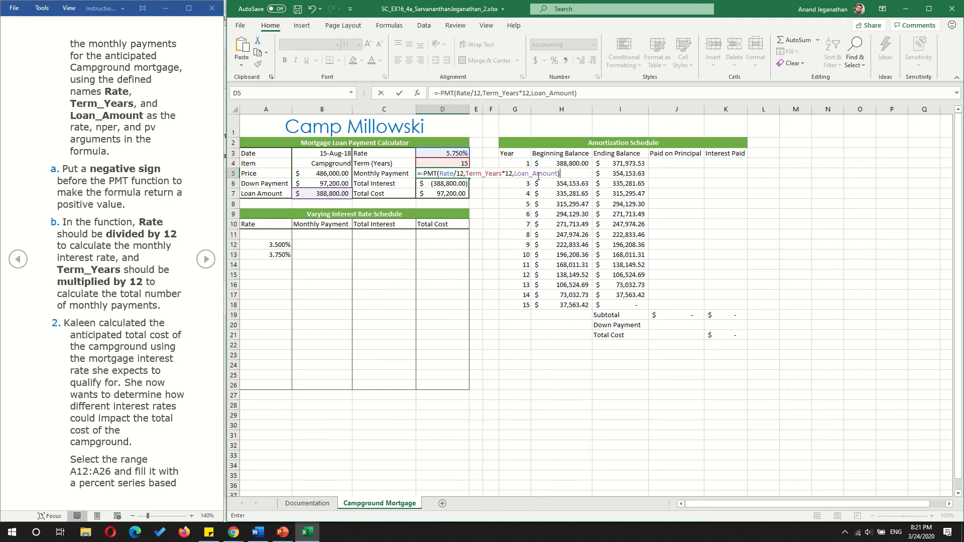
{"action": "key", "text": "Return"}
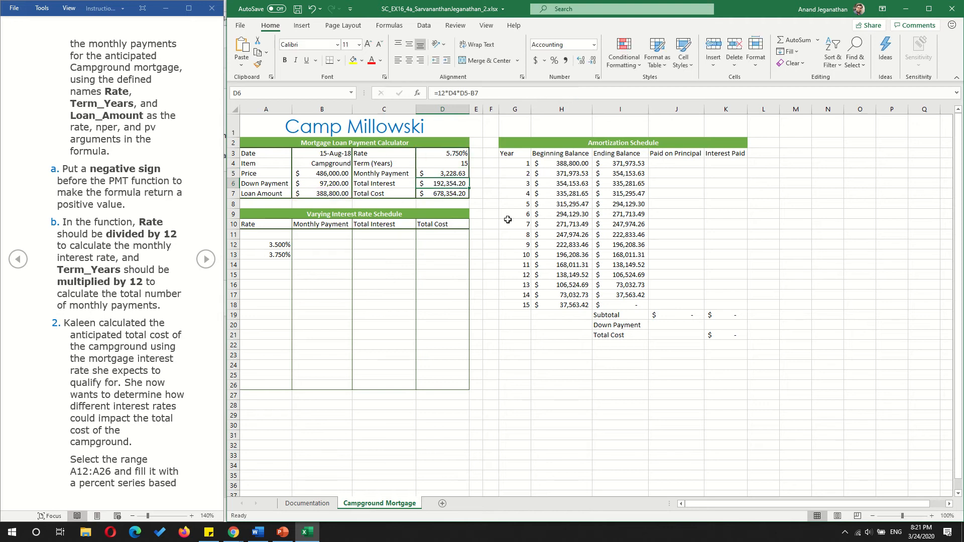
{"action": "left_click", "coordinate": [453, 175]}
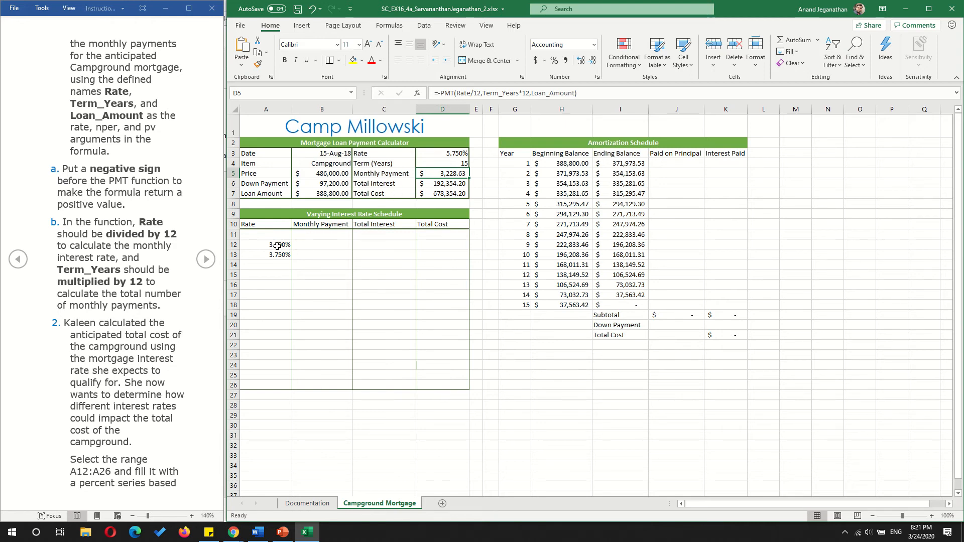
{"action": "left_click", "coordinate": [454, 152]}
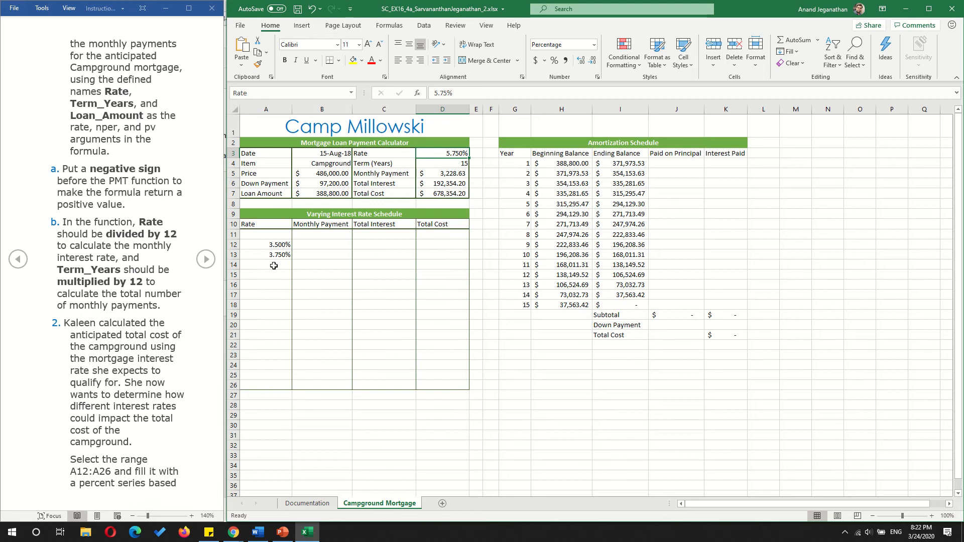
- Select the range A12:A26 and advance the instructions to the page with project step 3
{"action": "left_click_drag", "start_coordinate": [276, 245], "coordinate": [274, 391]}
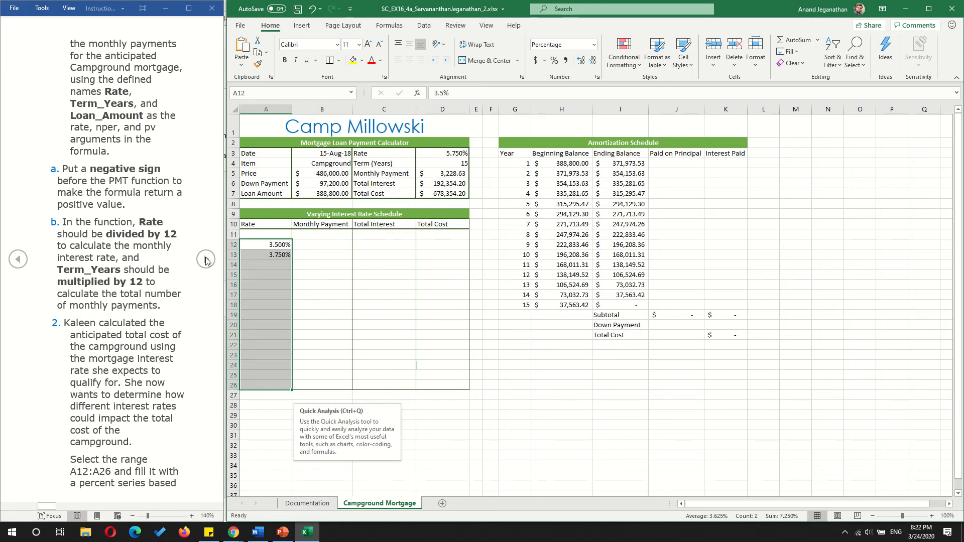
{"action": "left_click", "coordinate": [205, 260]}
{"action": "left_click", "coordinate": [206, 260]}
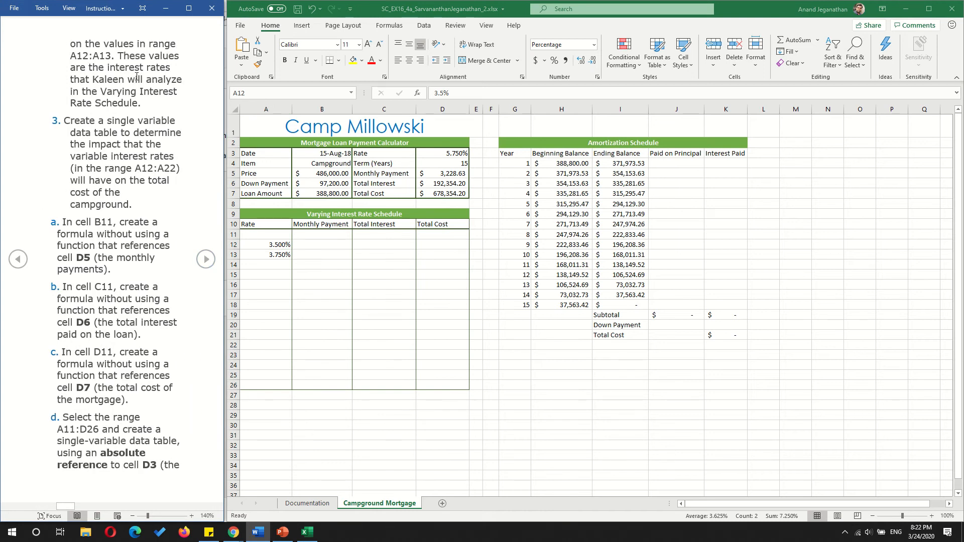
- Fill A12:A26 with a linear series in columns using a step value of 0.0025
{"action": "left_click", "coordinate": [266, 242]}
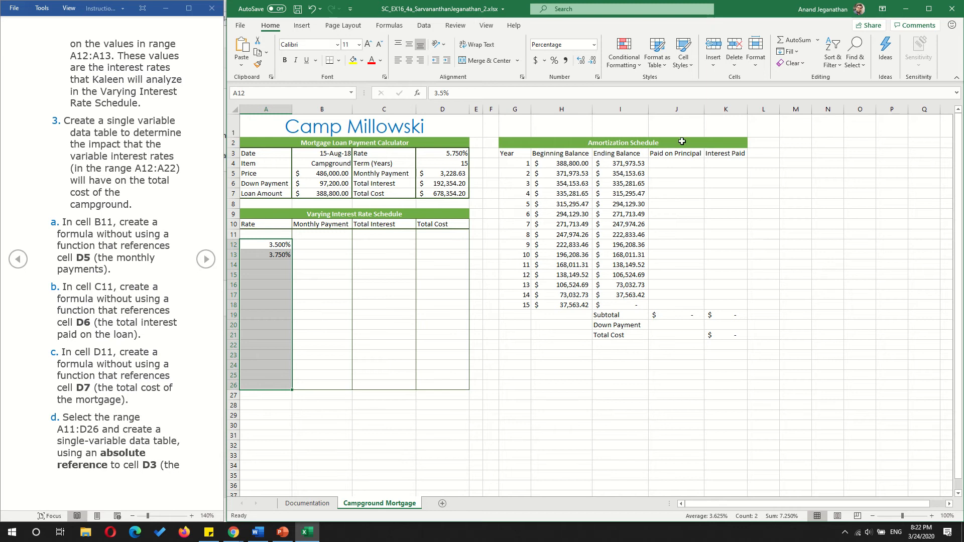
{"action": "left_click", "coordinate": [799, 52]}
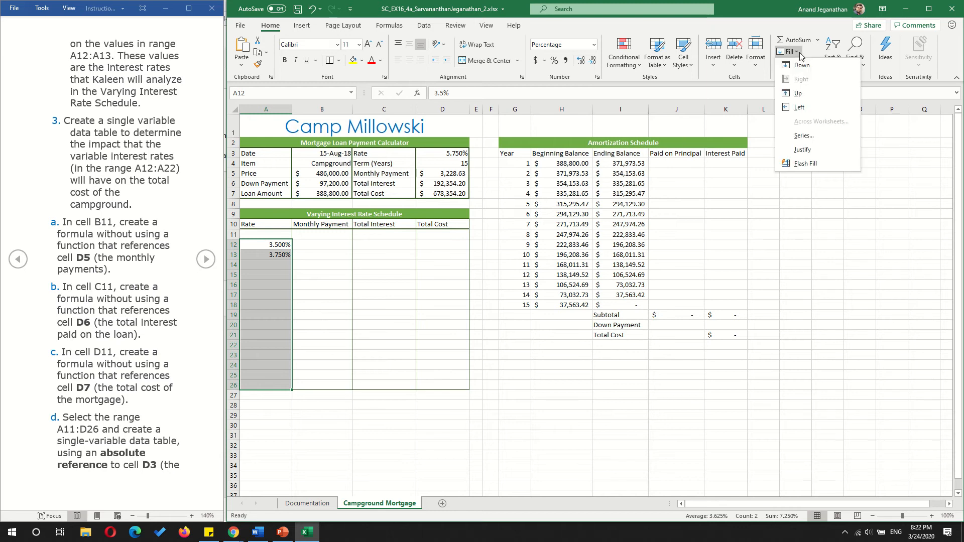
{"action": "left_click", "coordinate": [802, 135]}
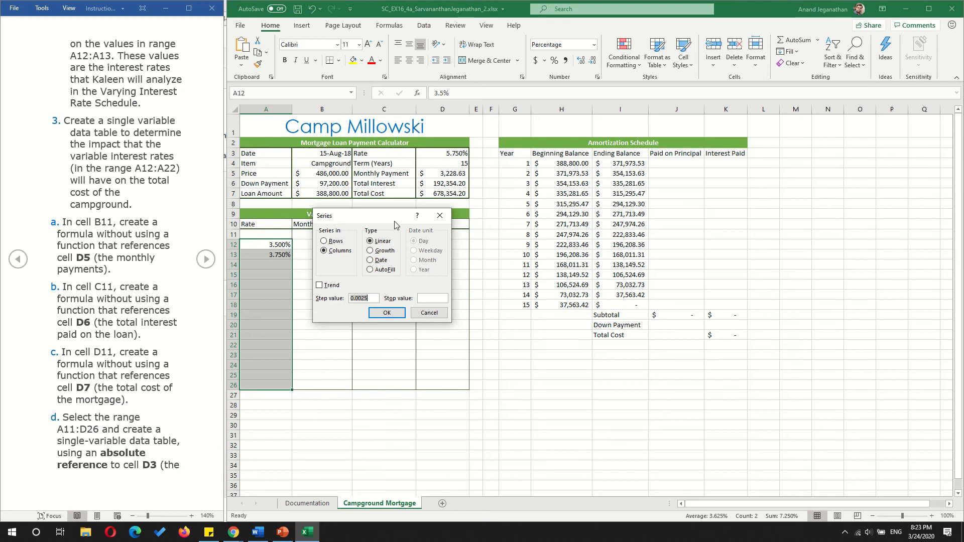
{"action": "left_click_drag", "start_coordinate": [395, 222], "coordinate": [605, 268]}
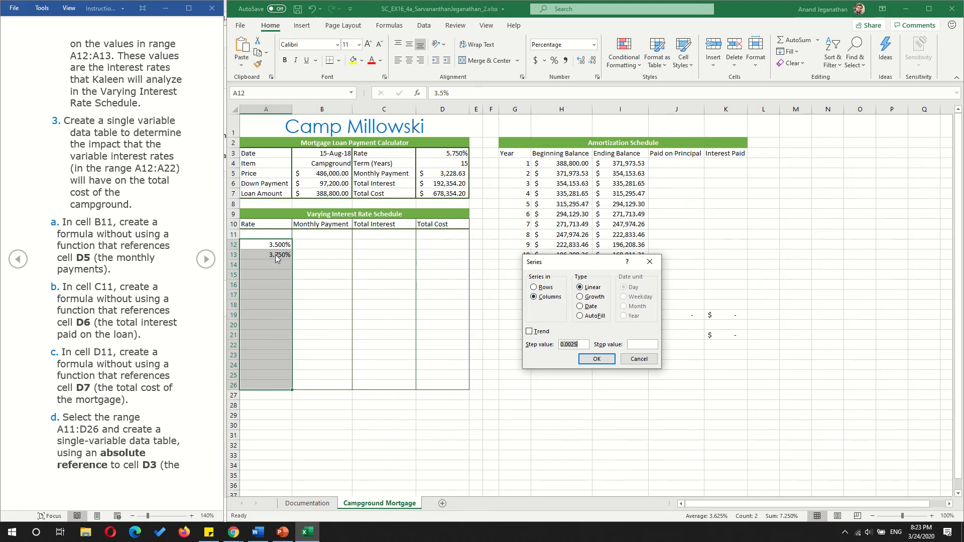
{"action": "left_click", "coordinate": [601, 361]}
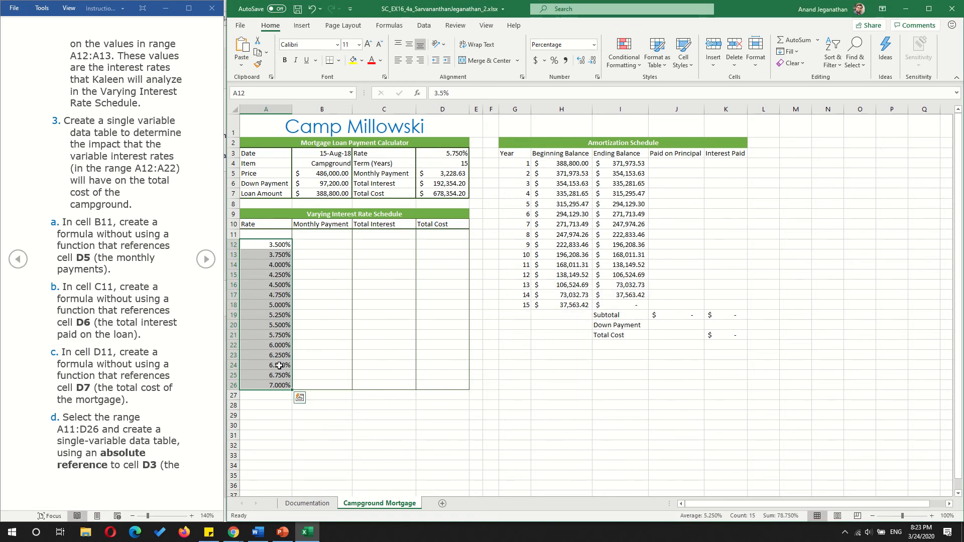
- Undo the series fill in the Rate column of the Varying Interest Rate Schedule
{"action": "left_click", "coordinate": [330, 398]}
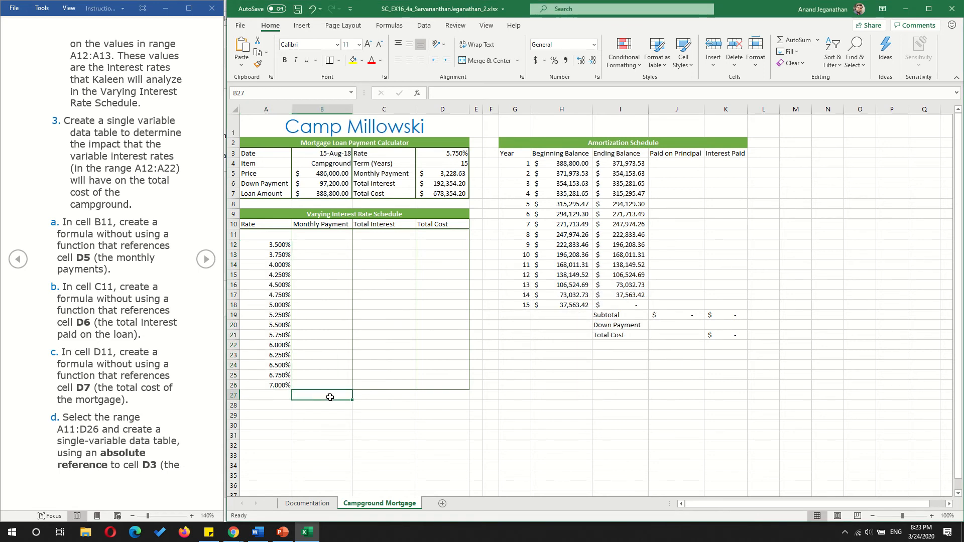
{"action": "key", "text": "ctrl+z"}
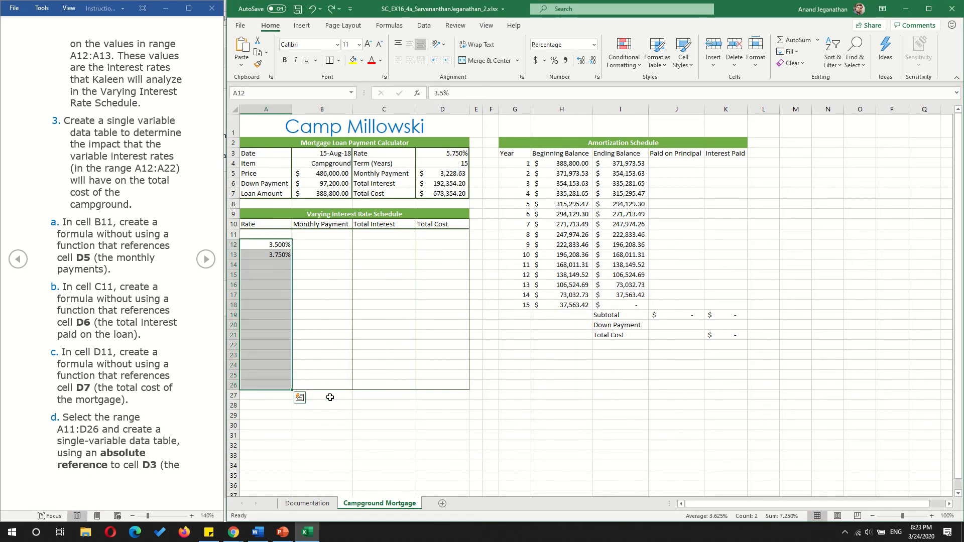
{"action": "left_click", "coordinate": [316, 262]}
- Fill the interest rates in A12:A26 with a linear column series, keeping the step value of 0.0025
{"action": "left_click_drag", "start_coordinate": [281, 245], "coordinate": [249, 384]}
{"action": "left_click", "coordinate": [797, 51]}
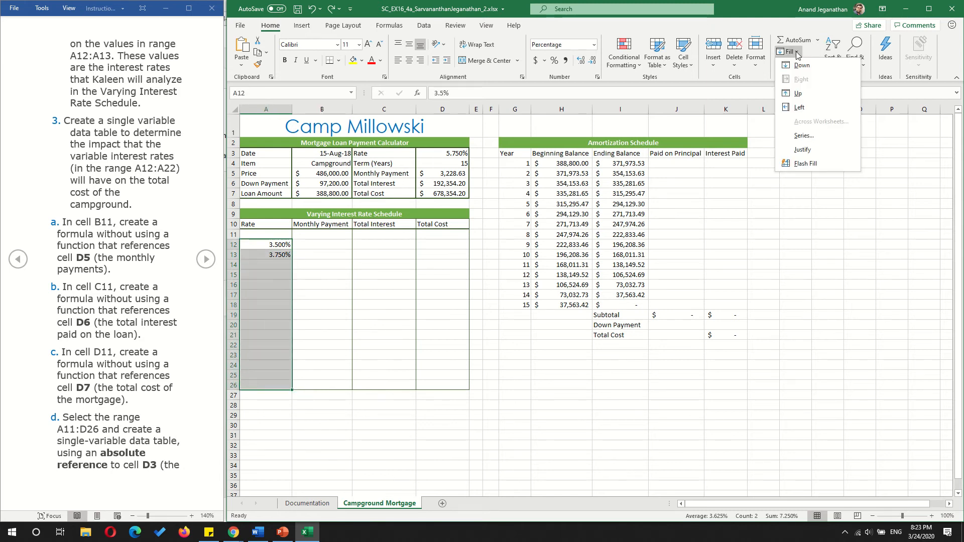
{"action": "left_click", "coordinate": [809, 144]}
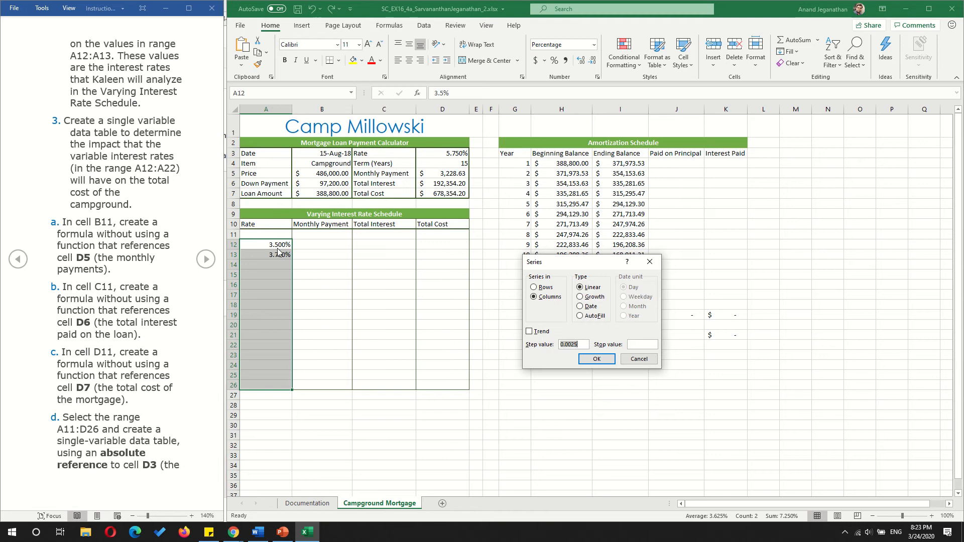
{"action": "left_click", "coordinate": [610, 360]}
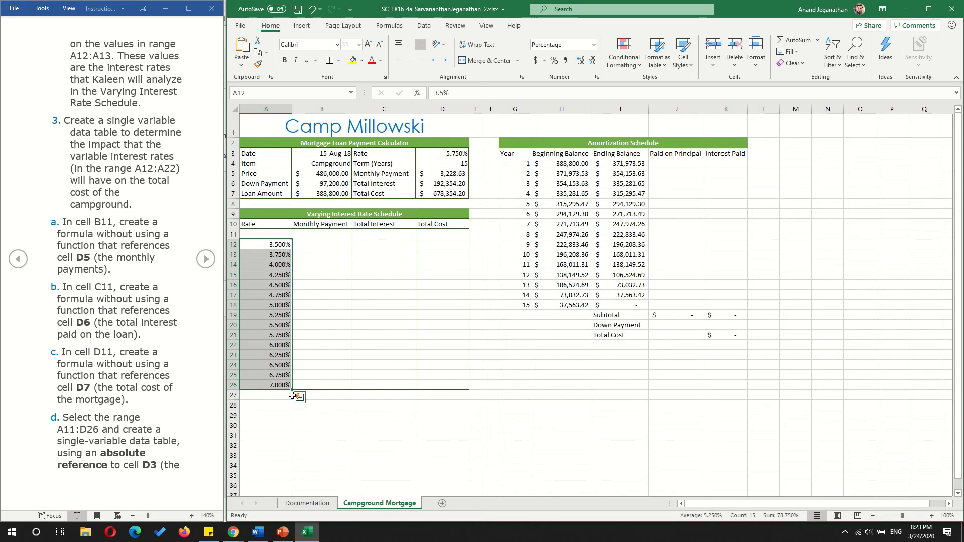
{"action": "left_click", "coordinate": [376, 428]}
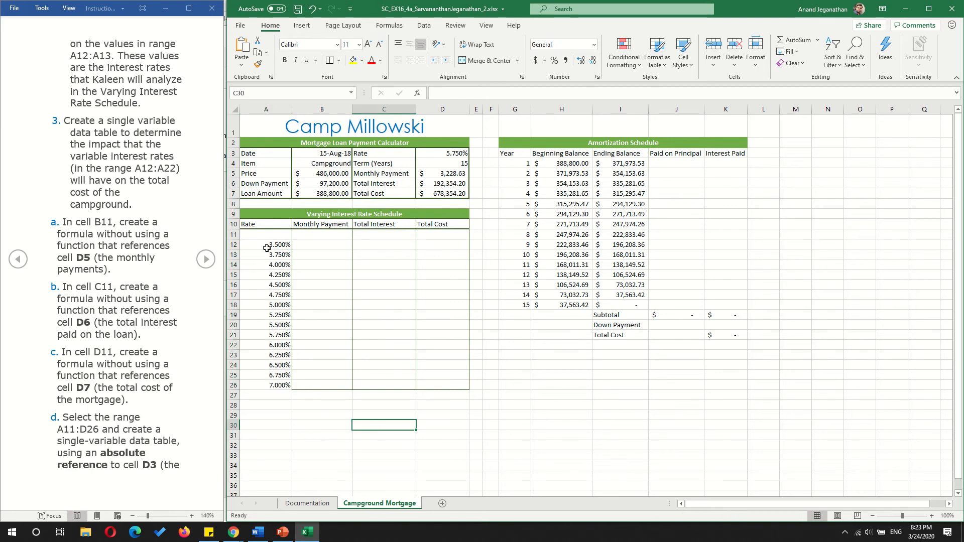
- Review the Varying Interest Rate Schedule heading and project step 2 in the instructions, then return to step 3
{"action": "left_click", "coordinate": [247, 214]}
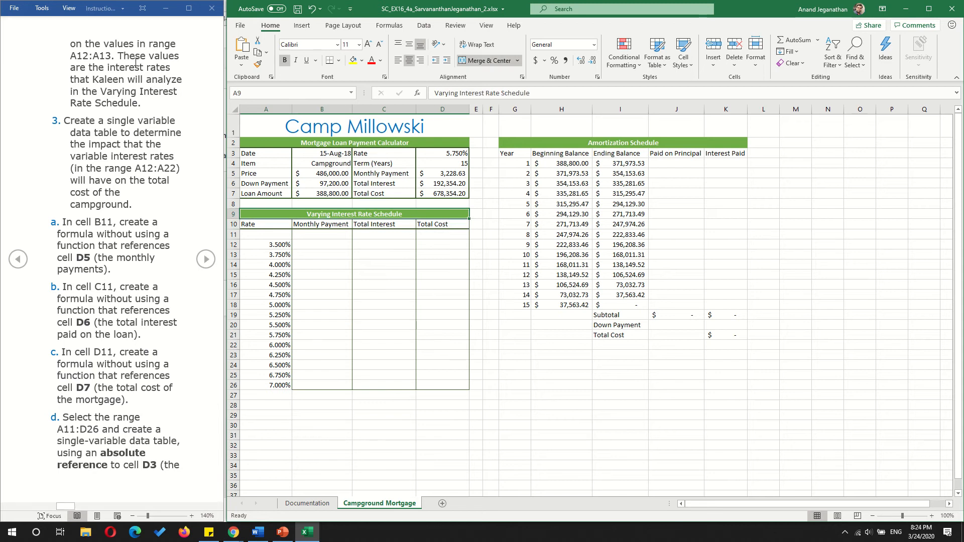
{"action": "left_click", "coordinate": [20, 265]}
{"action": "left_click", "coordinate": [19, 260]}
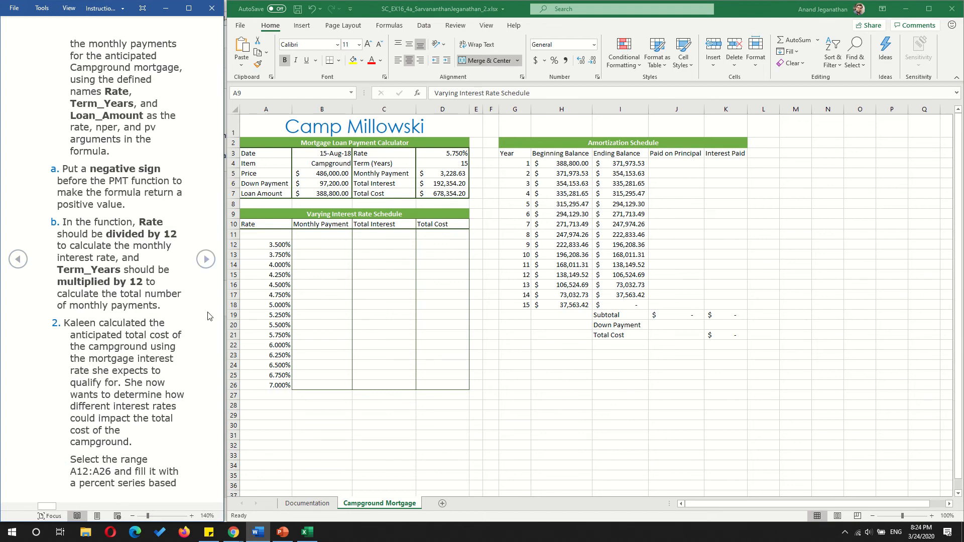
{"action": "left_click", "coordinate": [209, 259]}
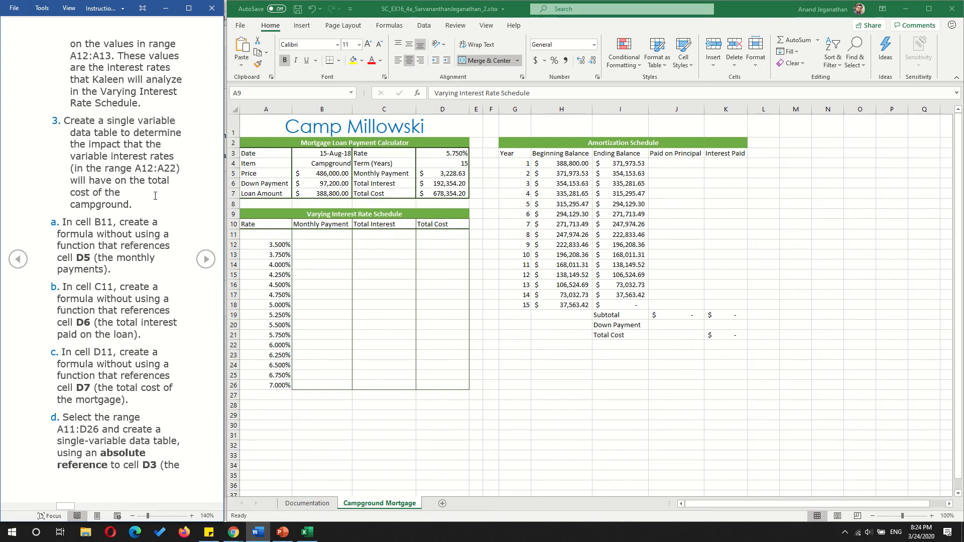
- Examine cell B11, the varying rates in A12:A26 and the loan's Rate cell D3 for the data table
{"action": "left_click", "coordinate": [317, 238]}
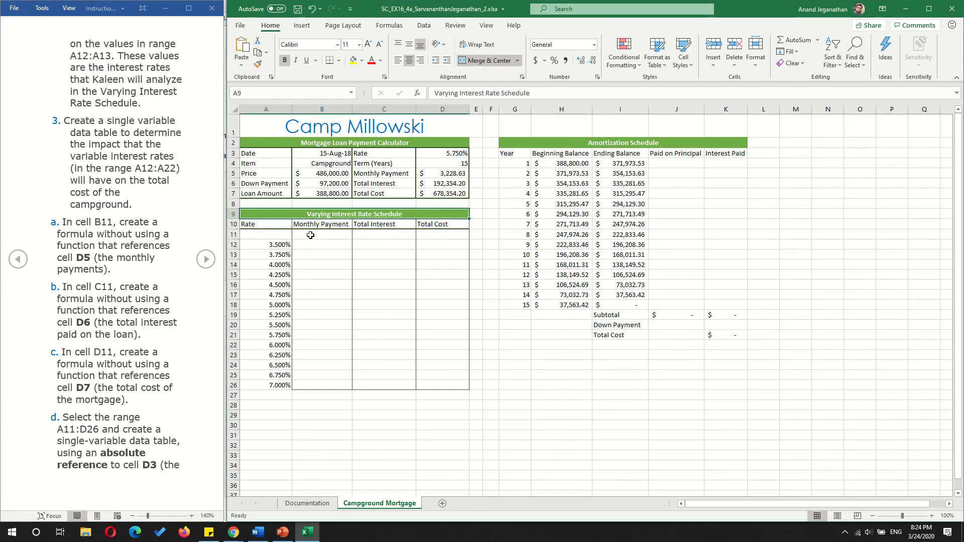
{"action": "left_click", "coordinate": [310, 235]}
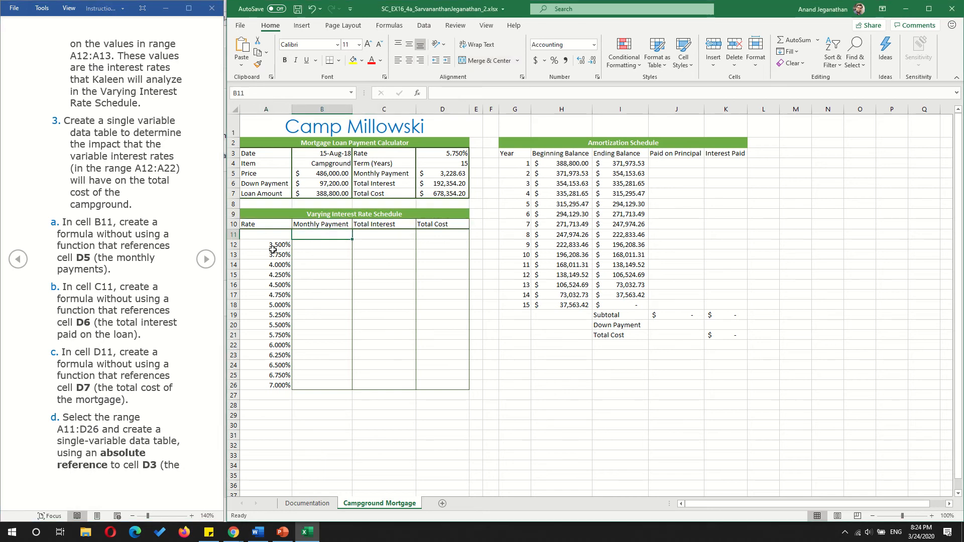
{"action": "left_click_drag", "start_coordinate": [273, 246], "coordinate": [263, 385]}
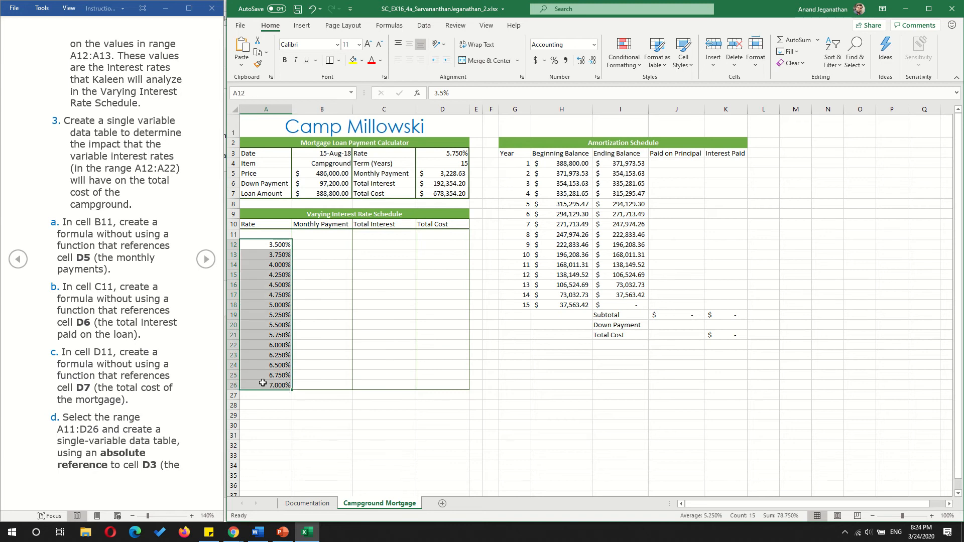
{"action": "left_click", "coordinate": [462, 155]}
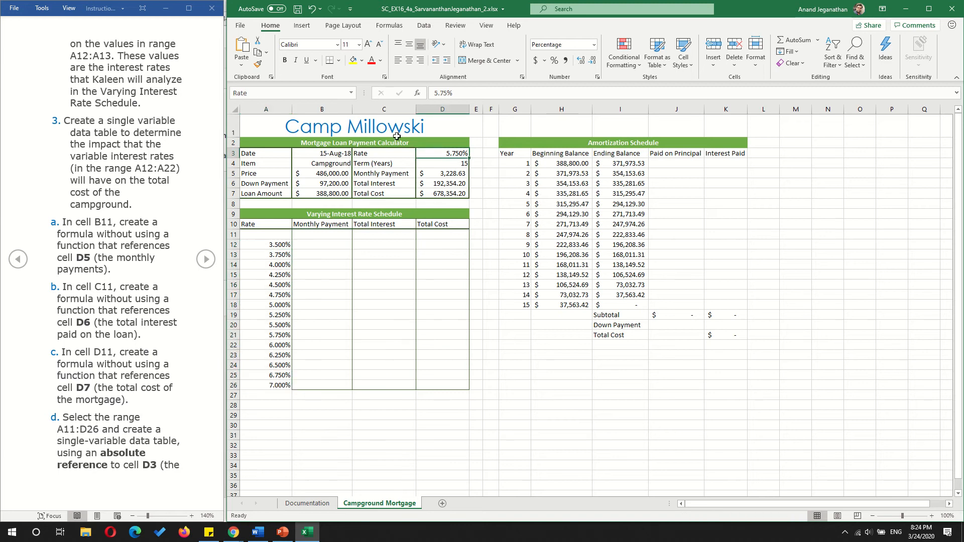
- Enter =D5 in cell B11 to reference the monthly payment
{"action": "left_click", "coordinate": [317, 236]}
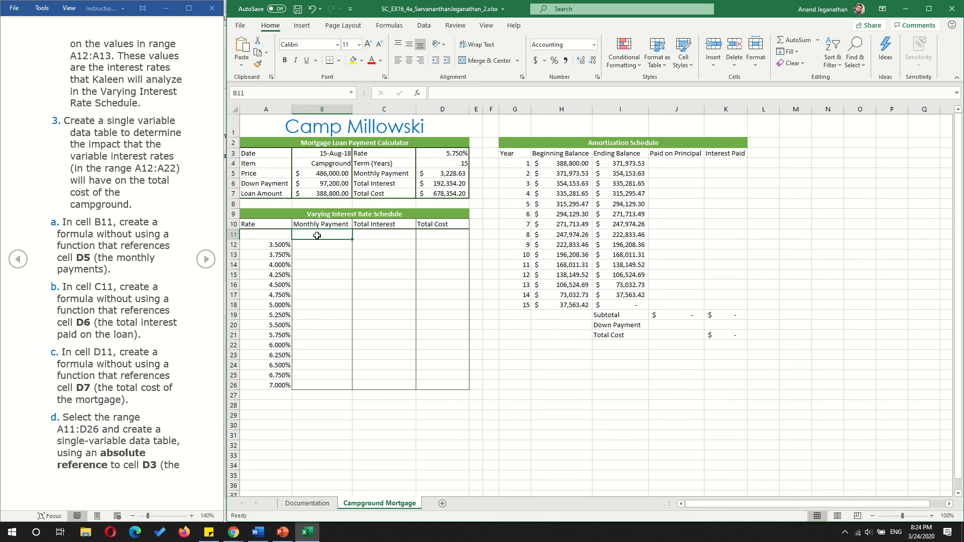
{"action": "type", "text": "="}
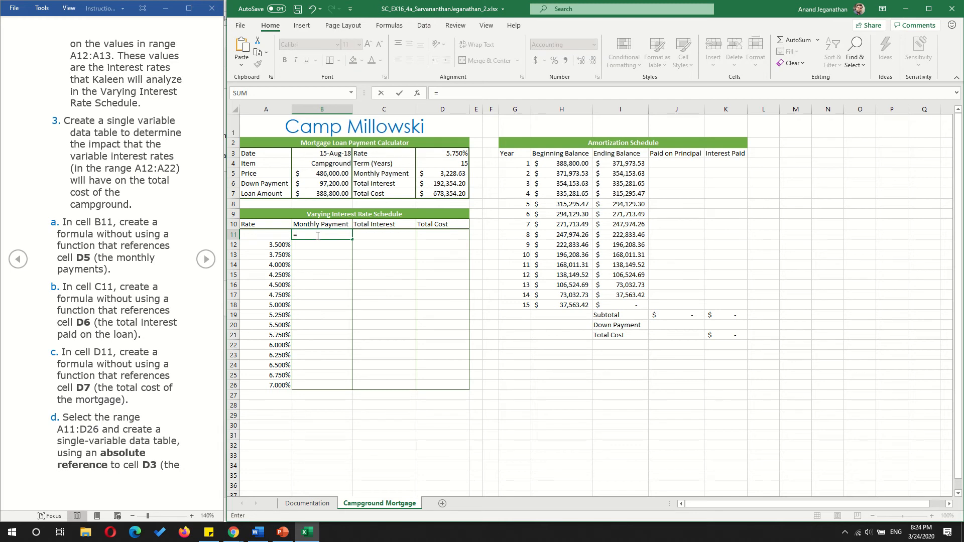
{"action": "left_click", "coordinate": [453, 172]}
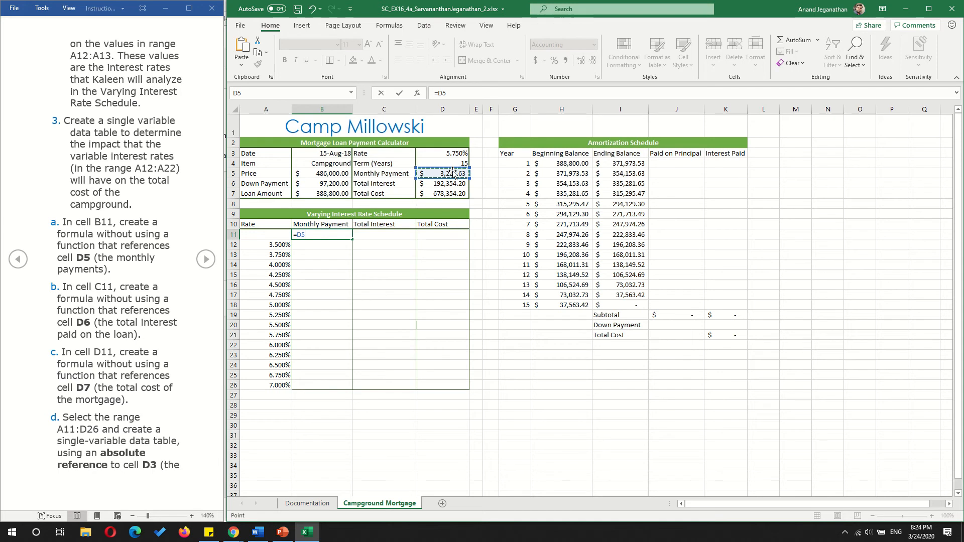
{"action": "key", "text": "Return"}
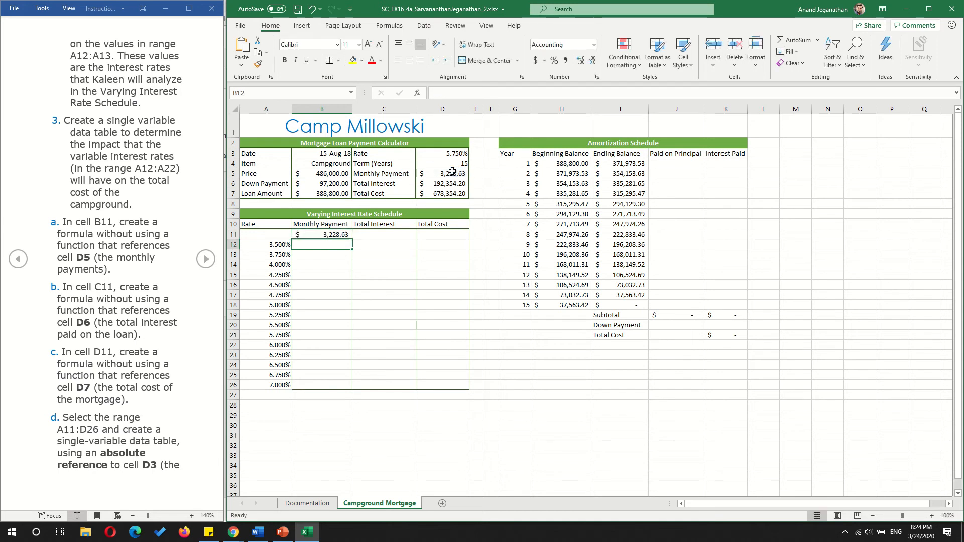
- Enter =D6 in cell C11 to reference the total interest
{"action": "left_click", "coordinate": [378, 232]}
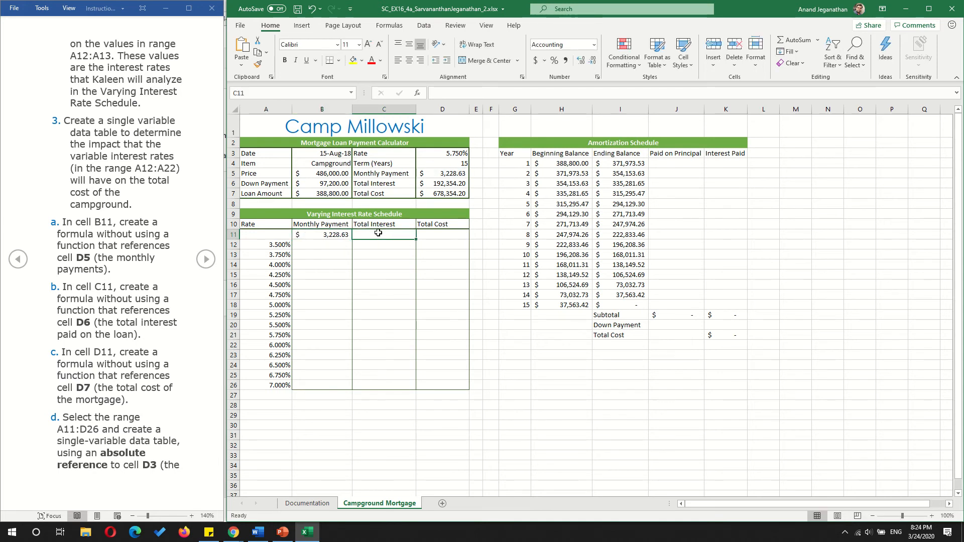
{"action": "type", "text": "="}
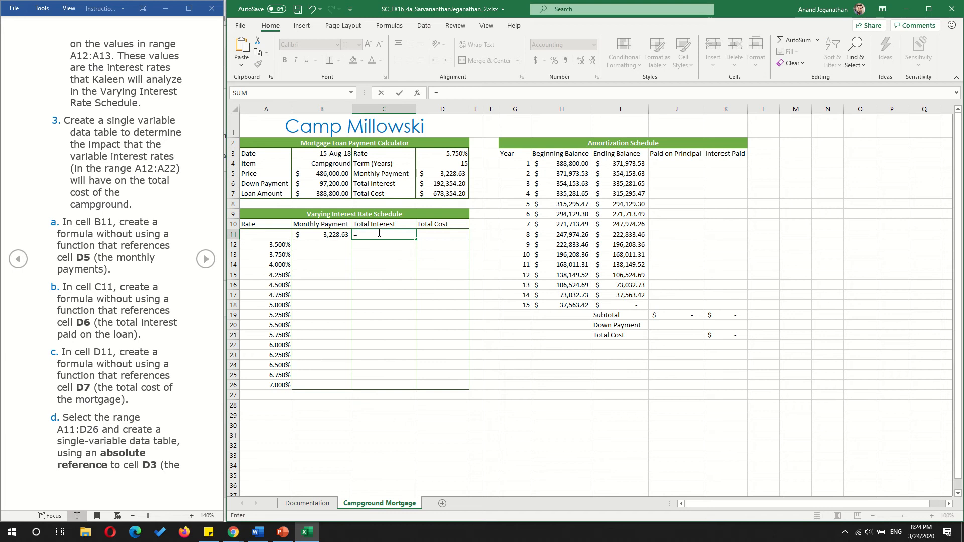
{"action": "left_click", "coordinate": [447, 183]}
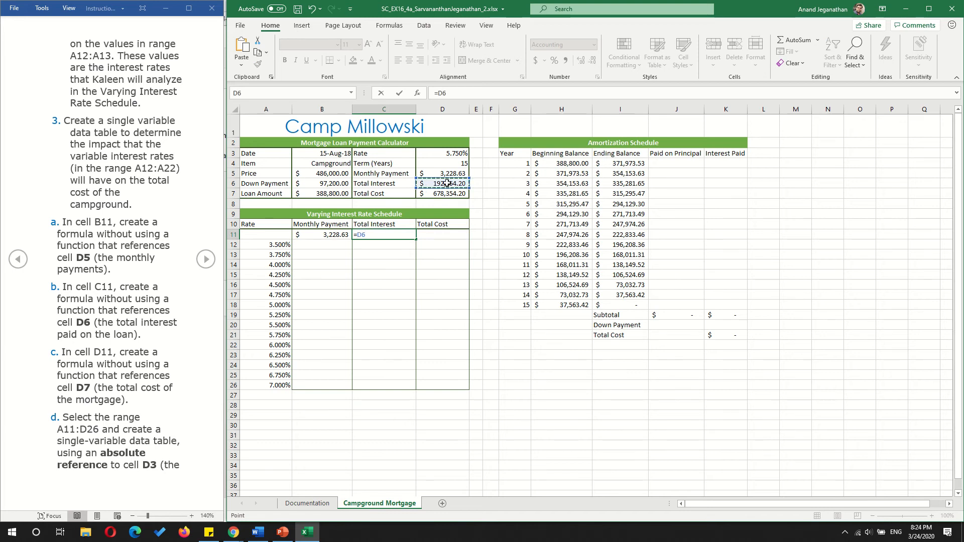
{"action": "key", "text": "Return"}
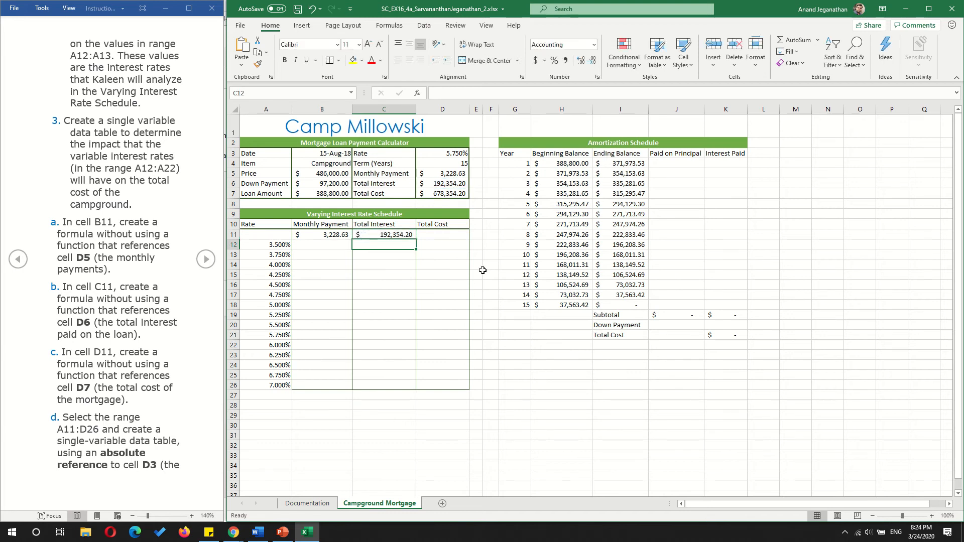
- Enter =D7 in cell D11 to reference the total cost of the mortgage
{"action": "left_click", "coordinate": [438, 235]}
{"action": "type", "text": "="}
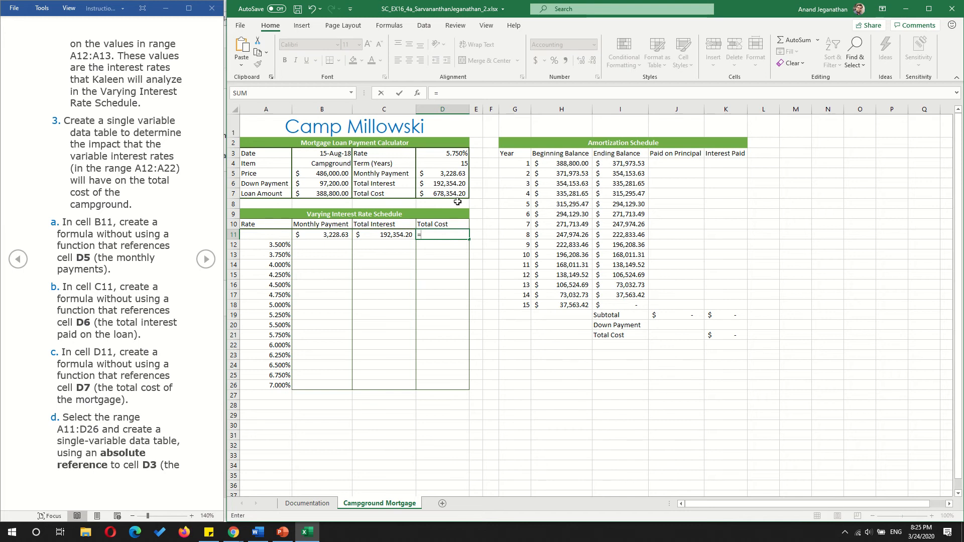
{"action": "left_click", "coordinate": [445, 191]}
{"action": "key", "text": "Return"}
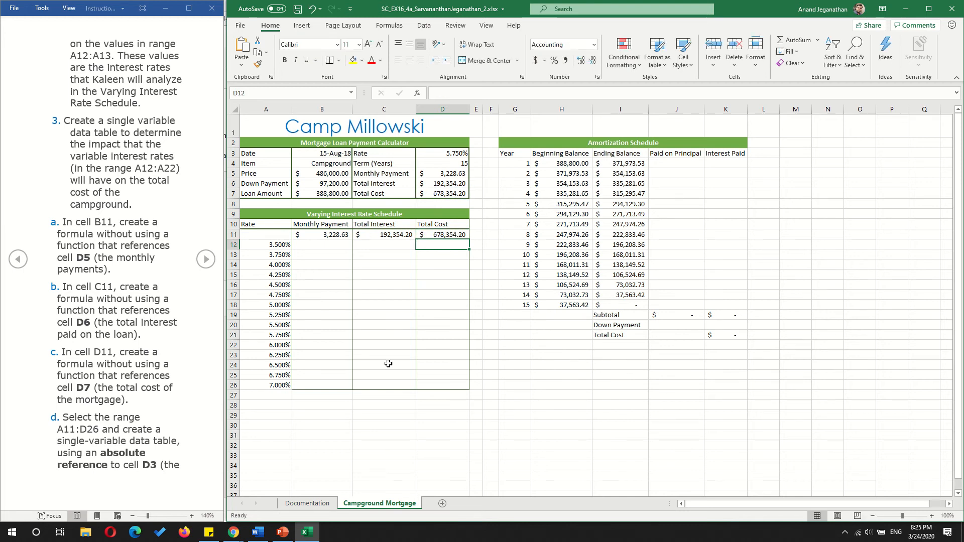
- Create a single-variable data table over the range A11:D26 with $D$3 as the column input cell
{"action": "left_click_drag", "start_coordinate": [267, 238], "coordinate": [441, 388]}
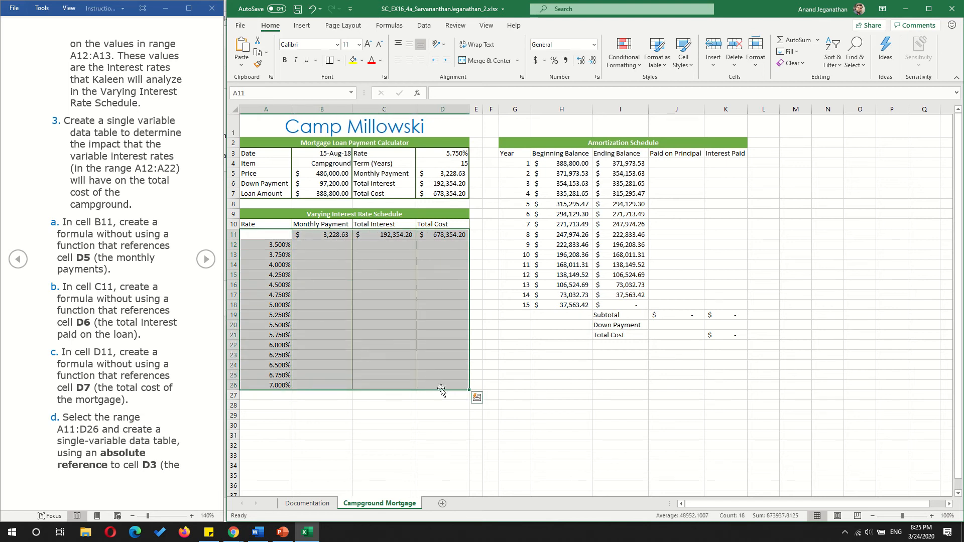
{"action": "left_click", "coordinate": [378, 430]}
{"action": "left_click", "coordinate": [264, 236]}
{"action": "left_click_drag", "start_coordinate": [265, 235], "coordinate": [438, 387]}
{"action": "left_click", "coordinate": [423, 26]}
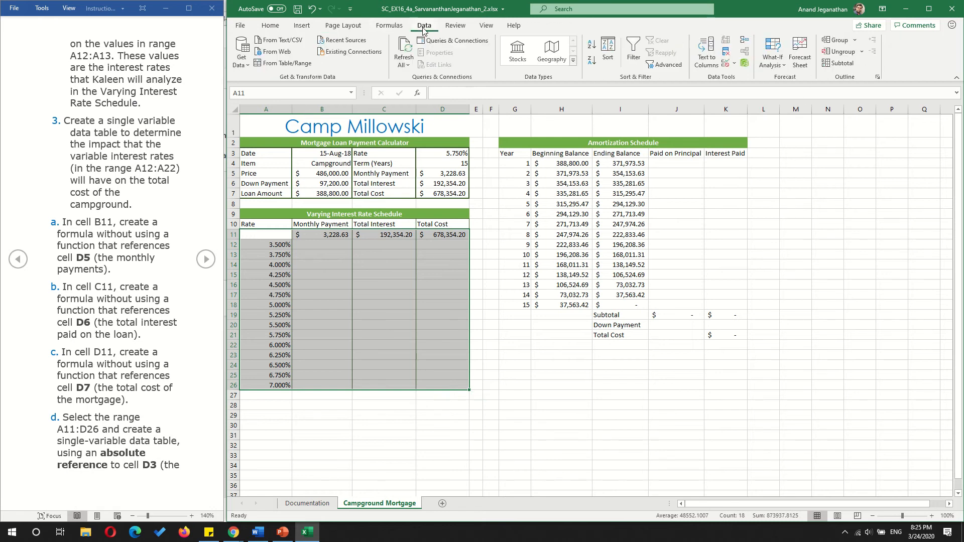
{"action": "left_click", "coordinate": [773, 65]}
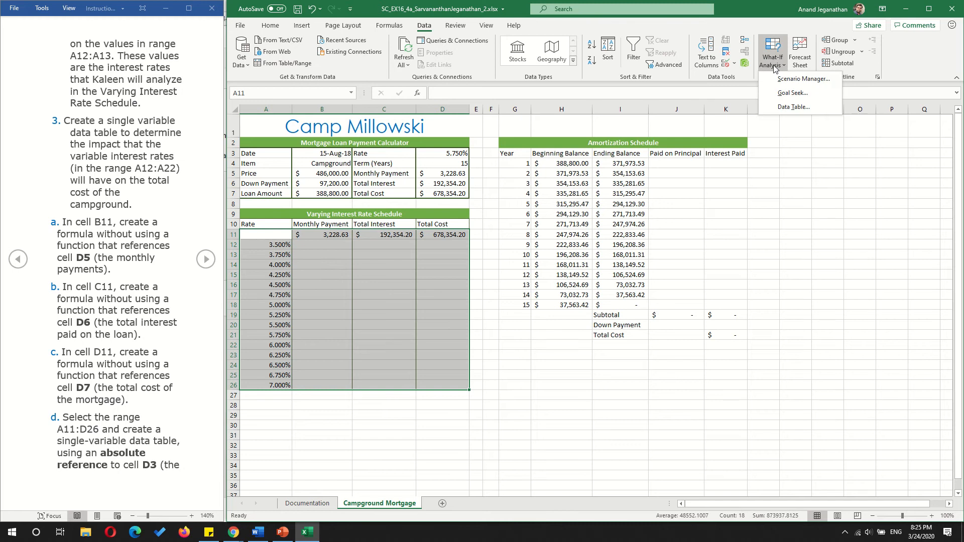
{"action": "left_click", "coordinate": [795, 107]}
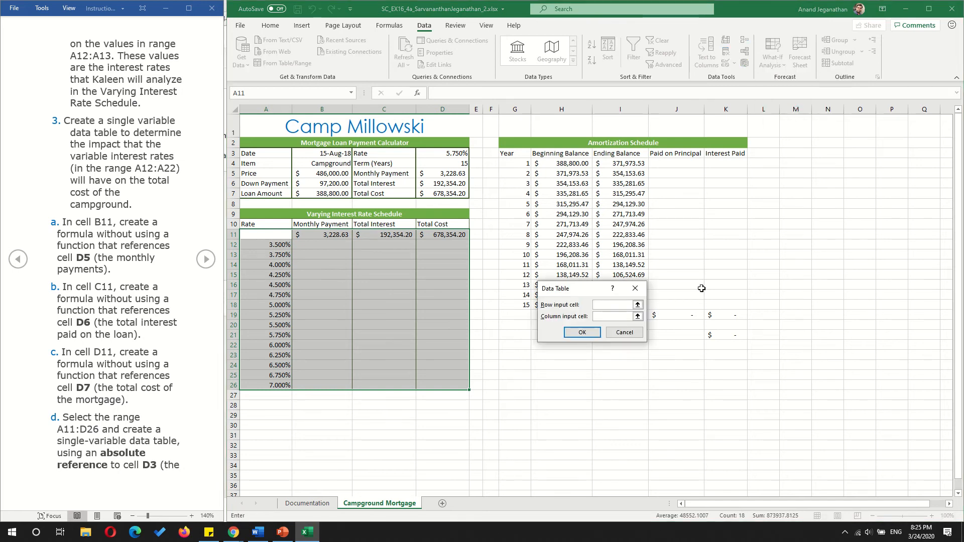
{"action": "left_click_drag", "start_coordinate": [583, 293], "coordinate": [572, 350]}
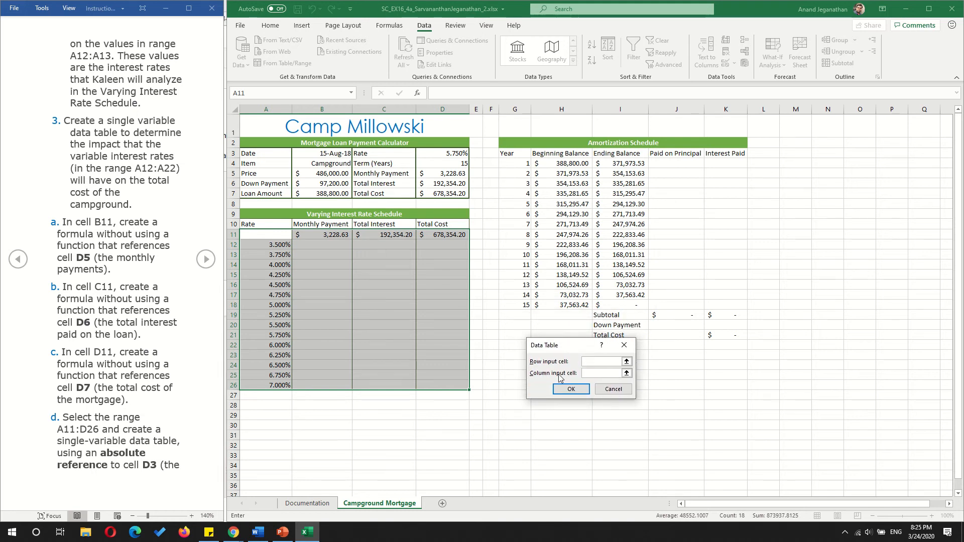
{"action": "left_click", "coordinate": [609, 377]}
{"action": "left_click", "coordinate": [454, 154]}
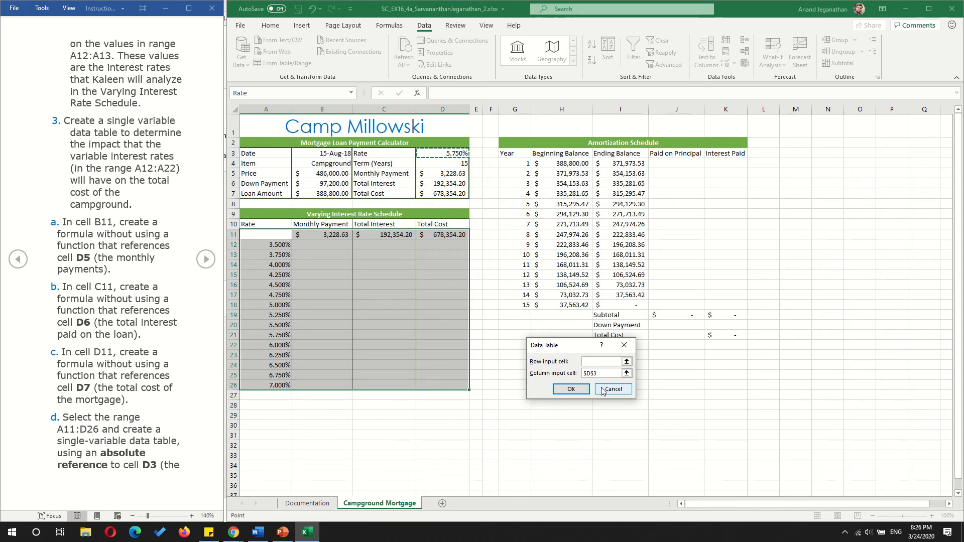
{"action": "left_click", "coordinate": [572, 391]}
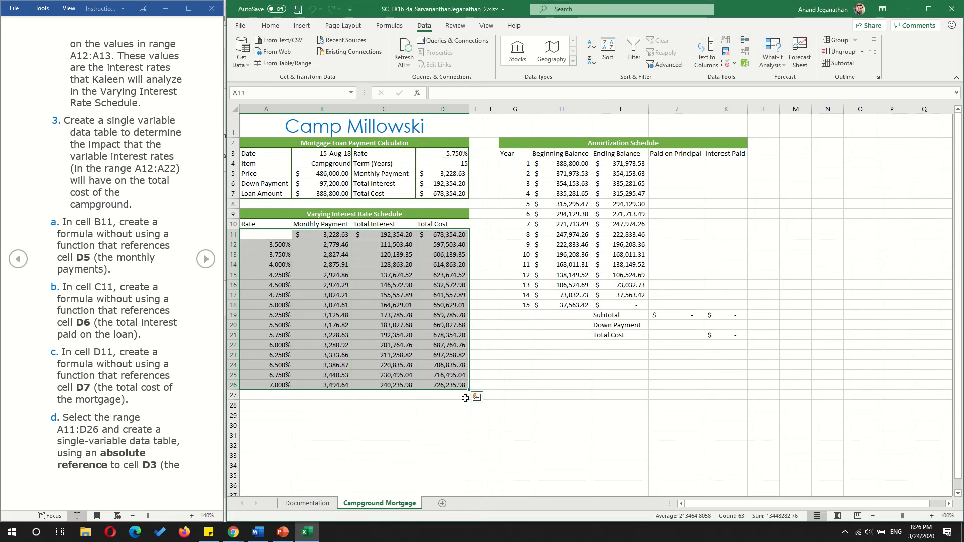
- Examine the Varying Interest Rate Schedule's rates and data table results against D5:D7, and go to the next page of instructions
{"action": "left_click", "coordinate": [276, 256]}
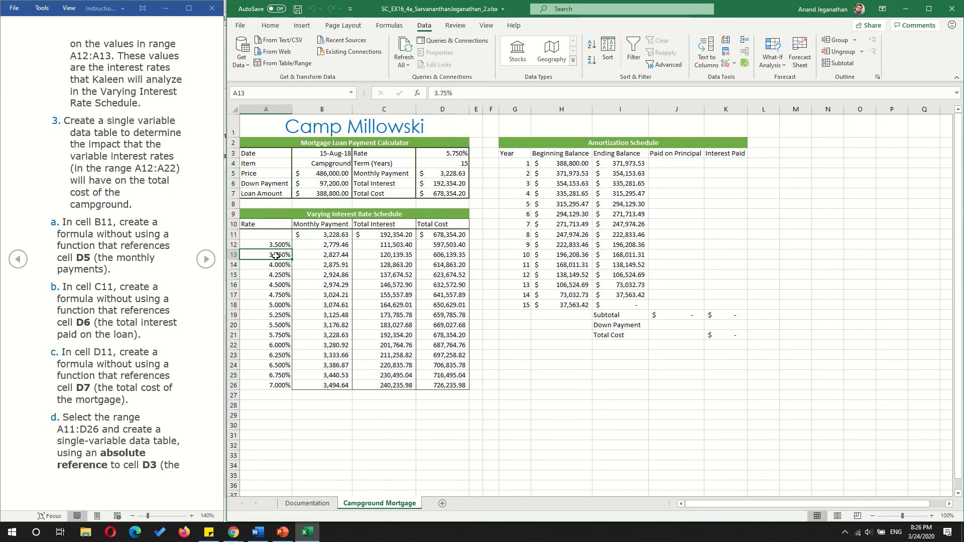
{"action": "left_click", "coordinate": [276, 268]}
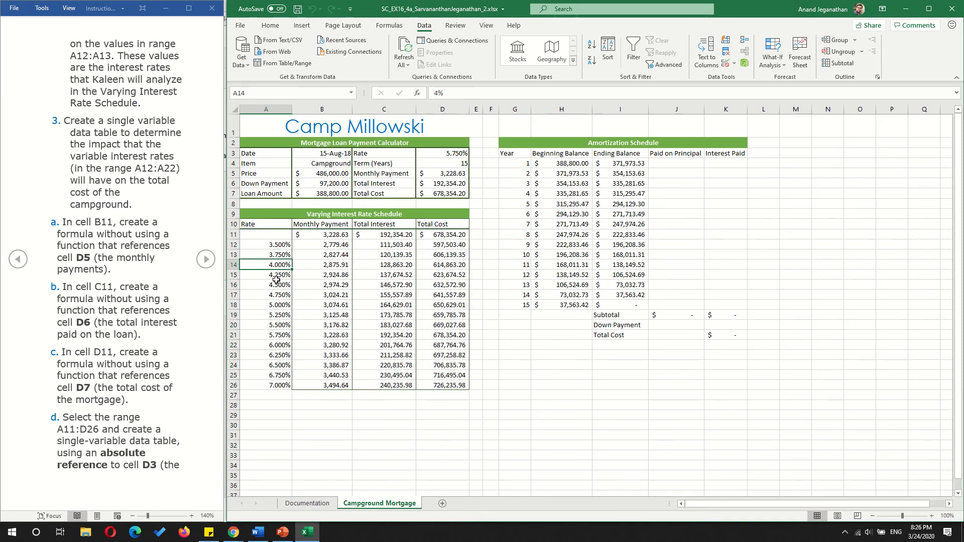
{"action": "left_click", "coordinate": [276, 284]}
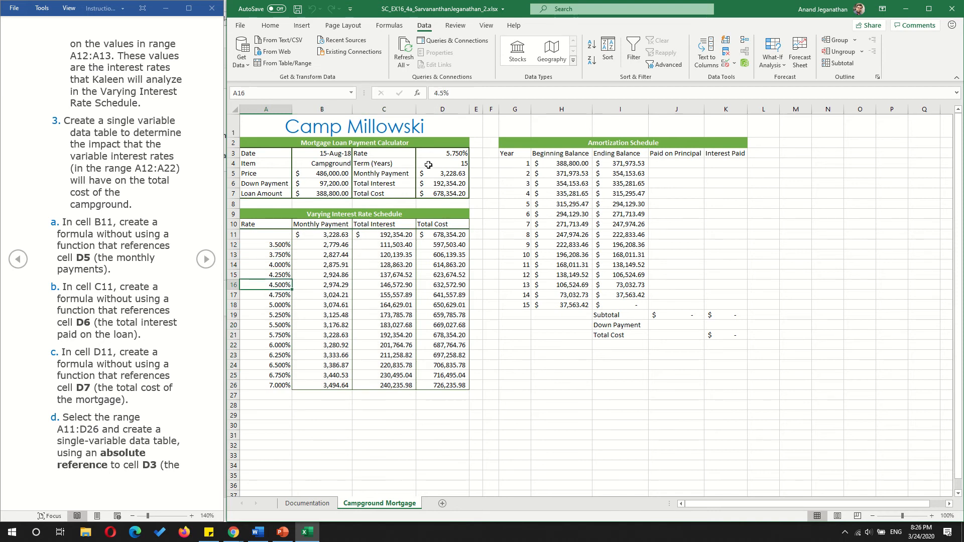
{"action": "left_click", "coordinate": [461, 174]}
{"action": "left_click", "coordinate": [458, 184]}
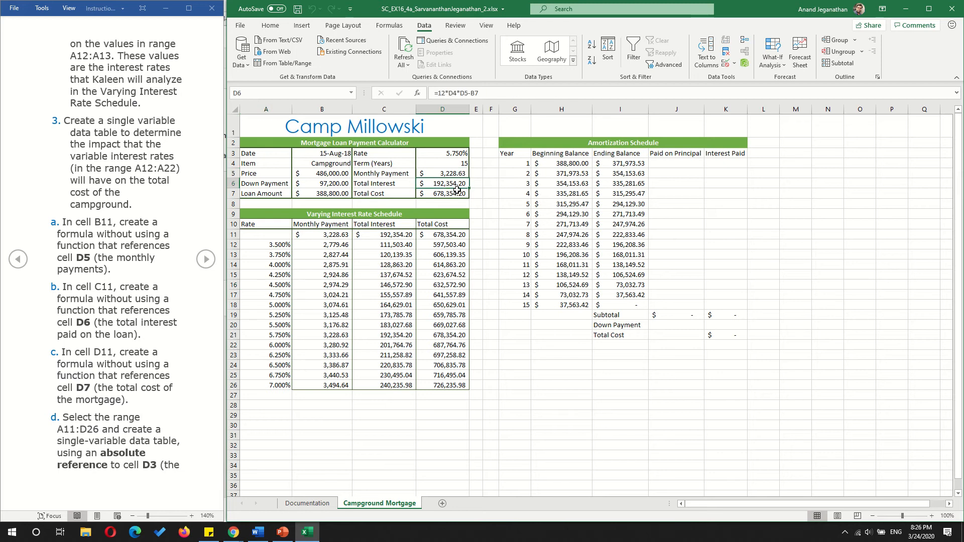
{"action": "left_click", "coordinate": [456, 194]}
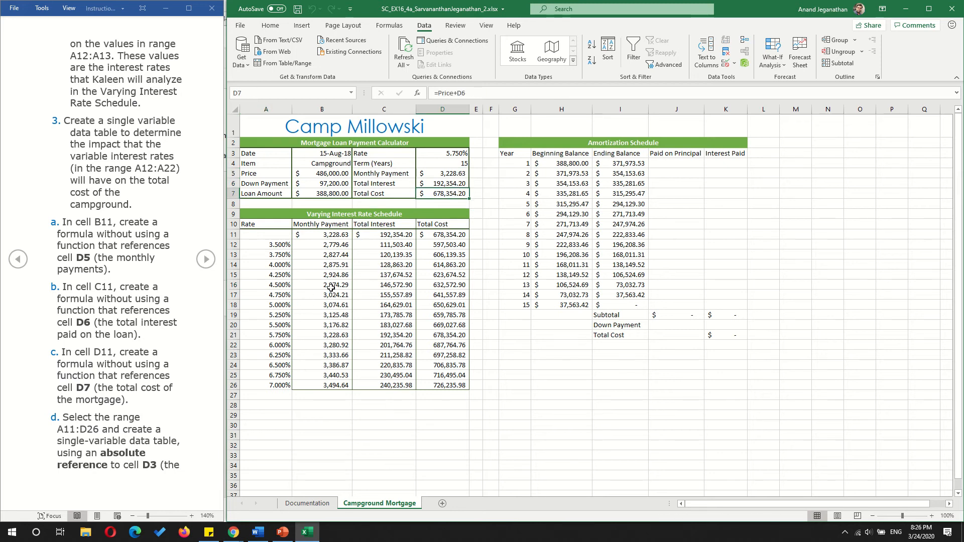
{"action": "left_click", "coordinate": [332, 225]}
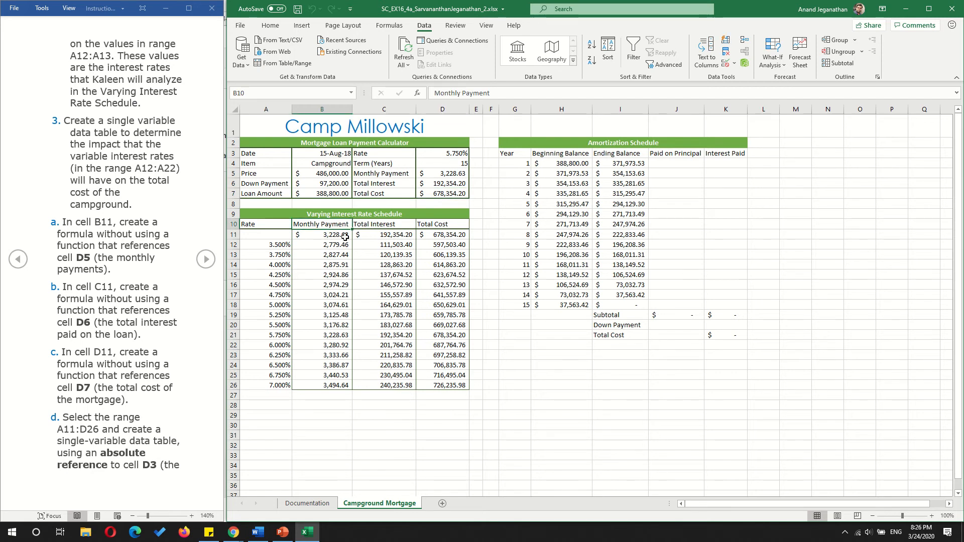
{"action": "left_click_drag", "start_coordinate": [329, 235], "coordinate": [397, 235]}
{"action": "left_click", "coordinate": [421, 239]}
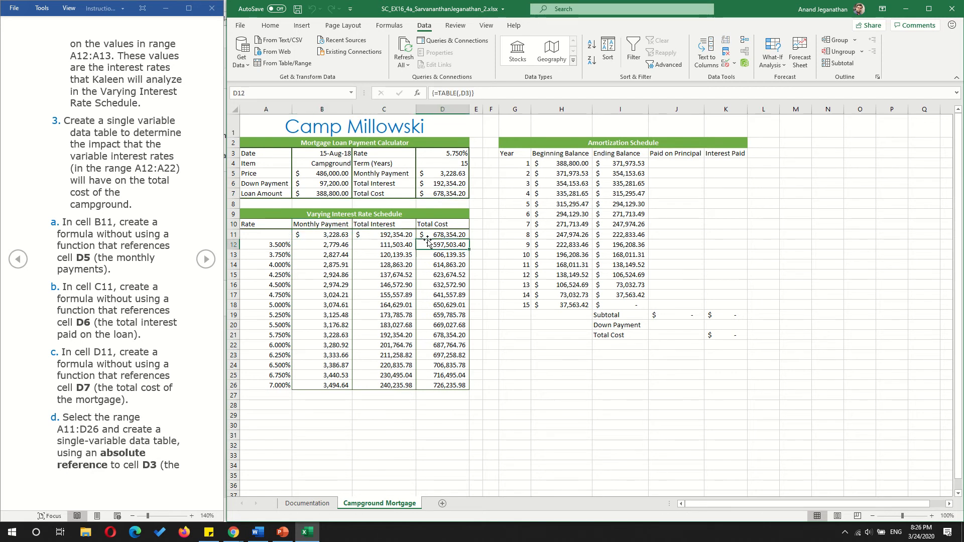
{"action": "left_click", "coordinate": [340, 266]}
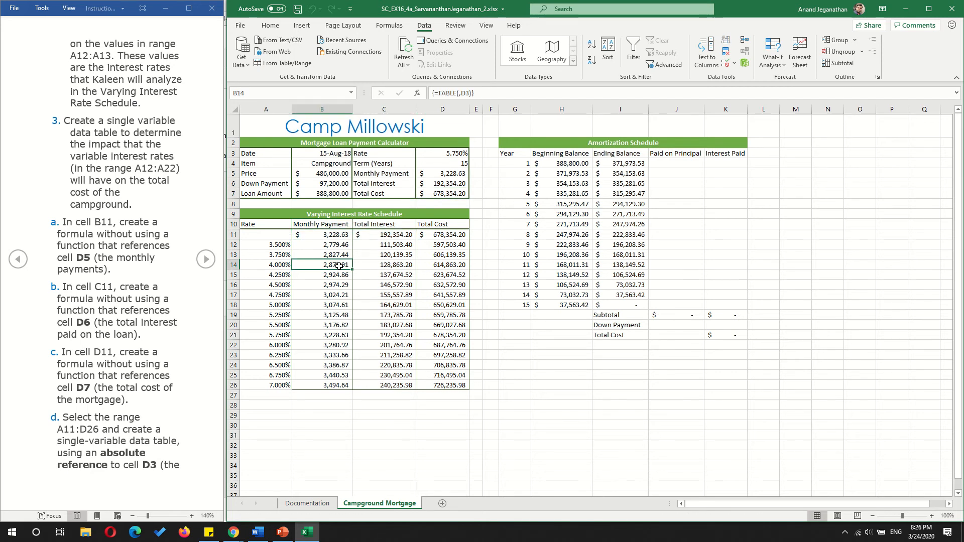
{"action": "left_click", "coordinate": [208, 262]}
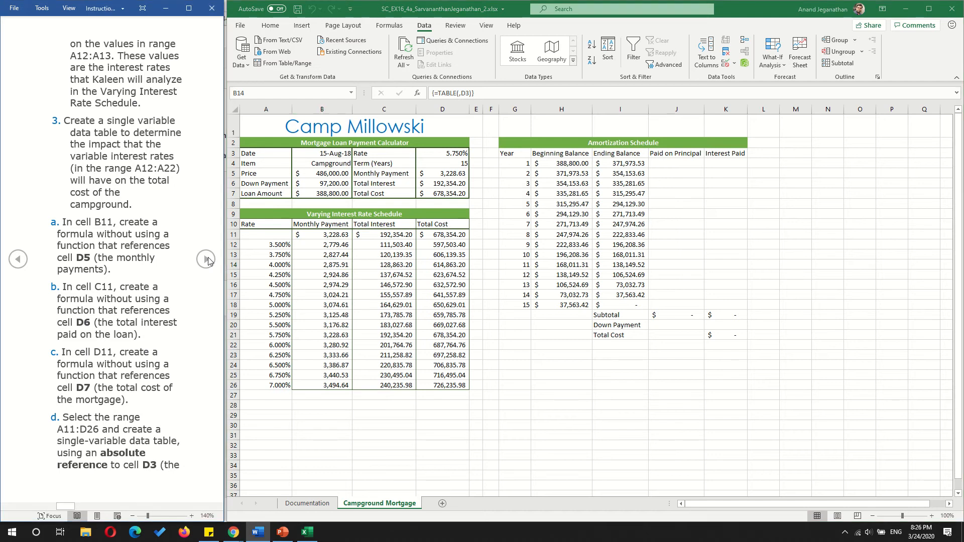
{"action": "left_click", "coordinate": [207, 259]}
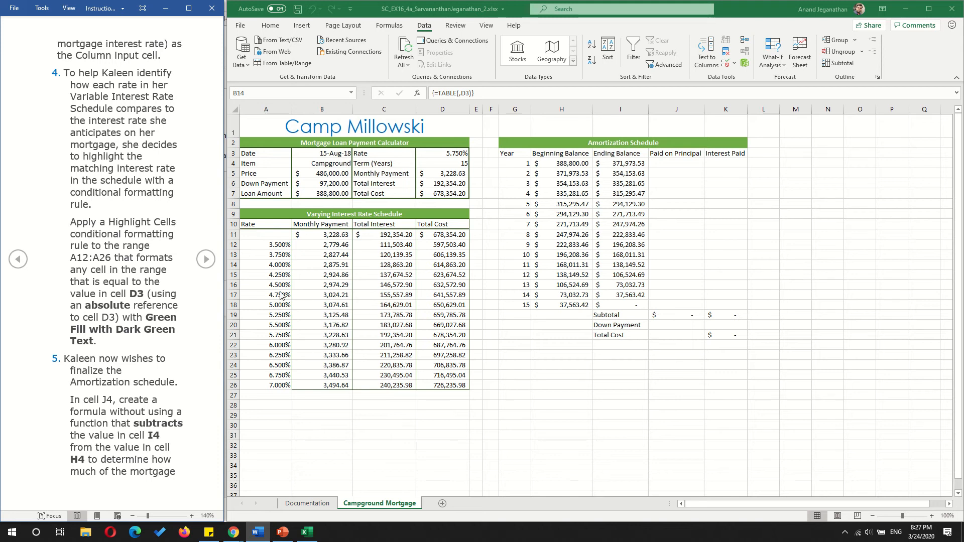
- Set up an Equal To Highlight Cells conditional formatting rule on A12:A26 that compares against =$D$3
{"action": "left_click", "coordinate": [265, 249]}
{"action": "left_click", "coordinate": [262, 247]}
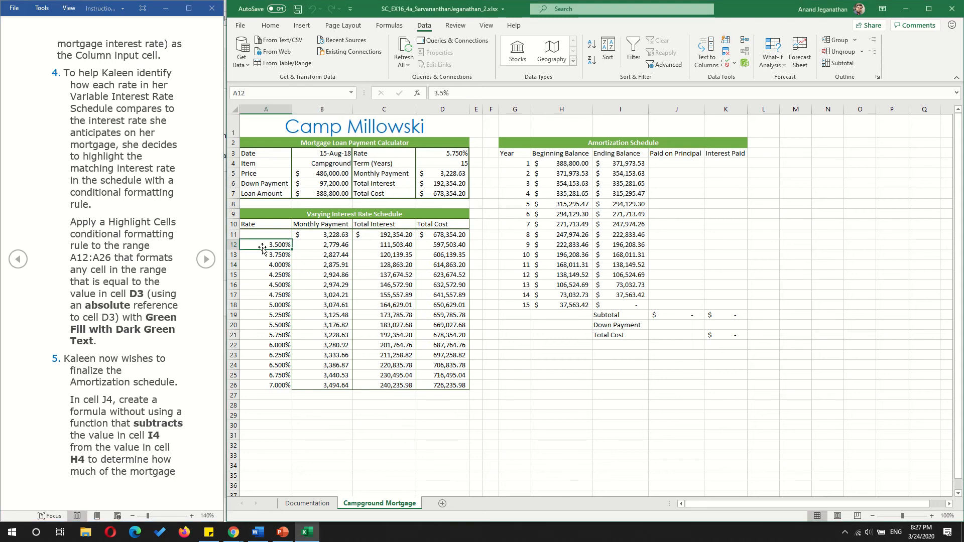
{"action": "key", "text": "ctrl+Down"}
{"action": "left_click_drag", "start_coordinate": [260, 246], "coordinate": [258, 386]}
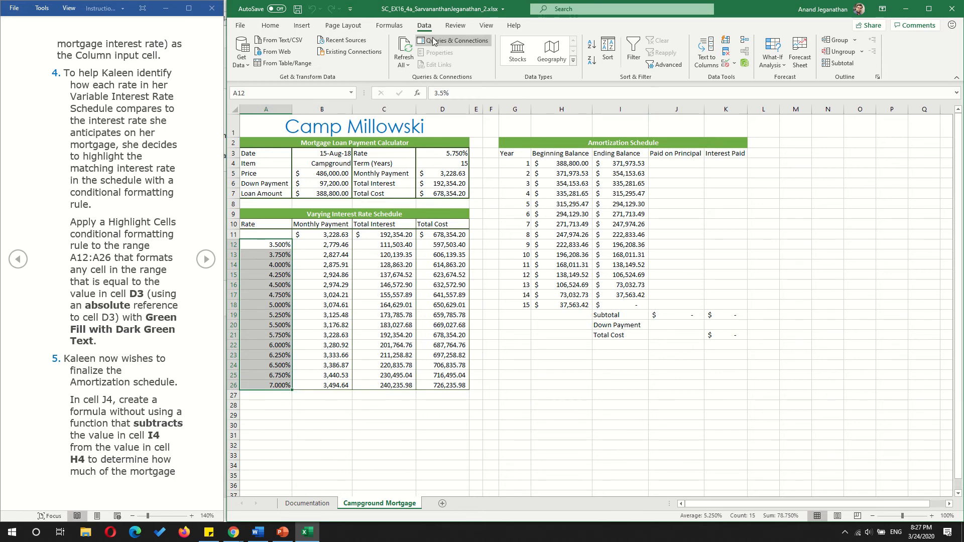
{"action": "left_click", "coordinate": [271, 25]}
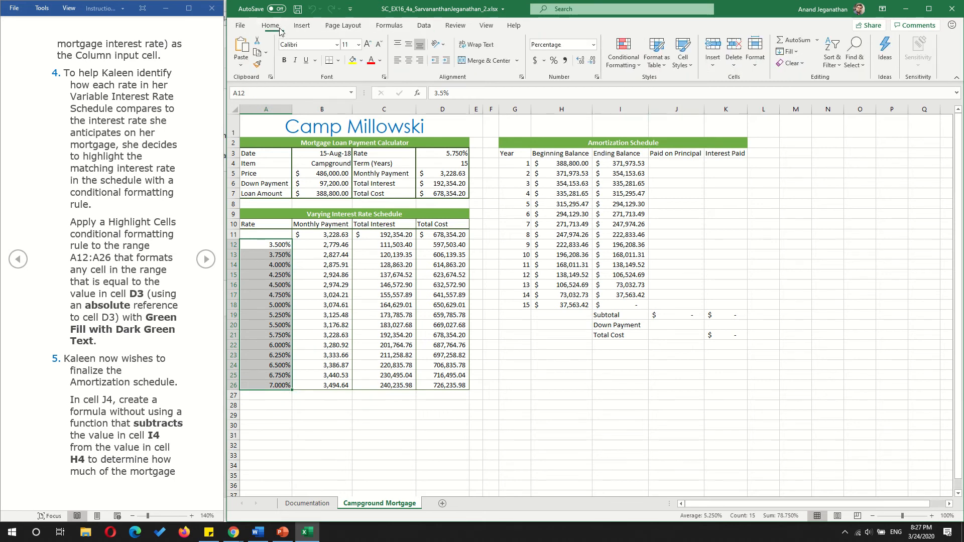
{"action": "left_click", "coordinate": [632, 61]}
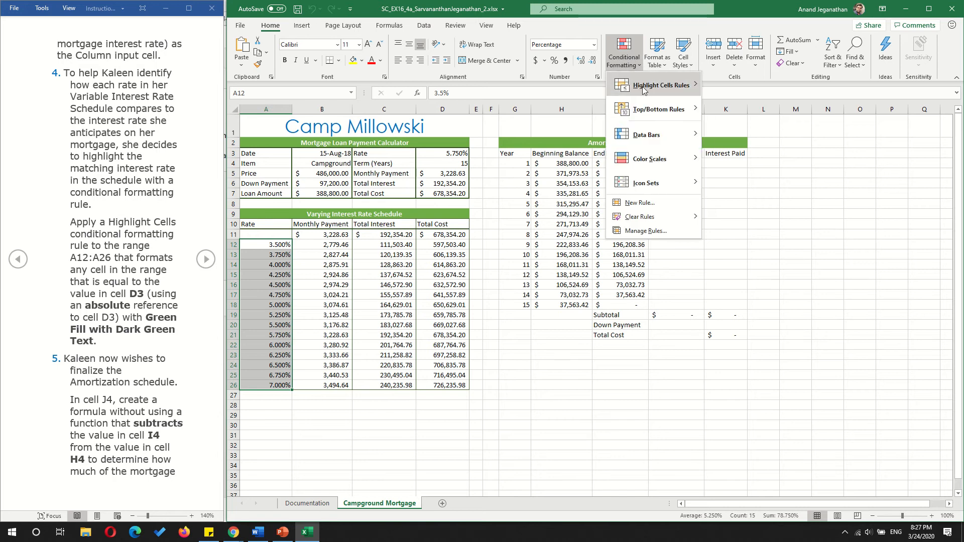
{"action": "mouse_move", "coordinate": [655, 186]}
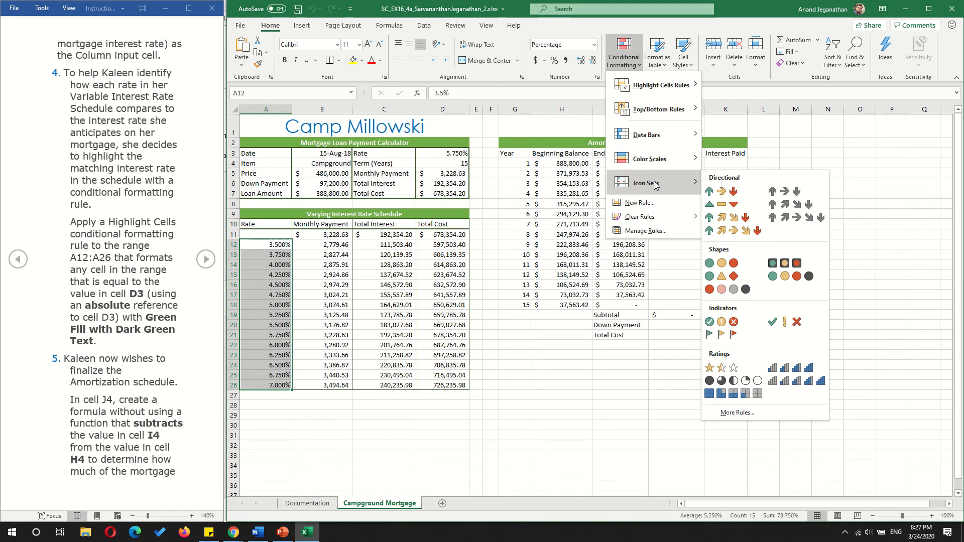
{"action": "mouse_move", "coordinate": [666, 88]}
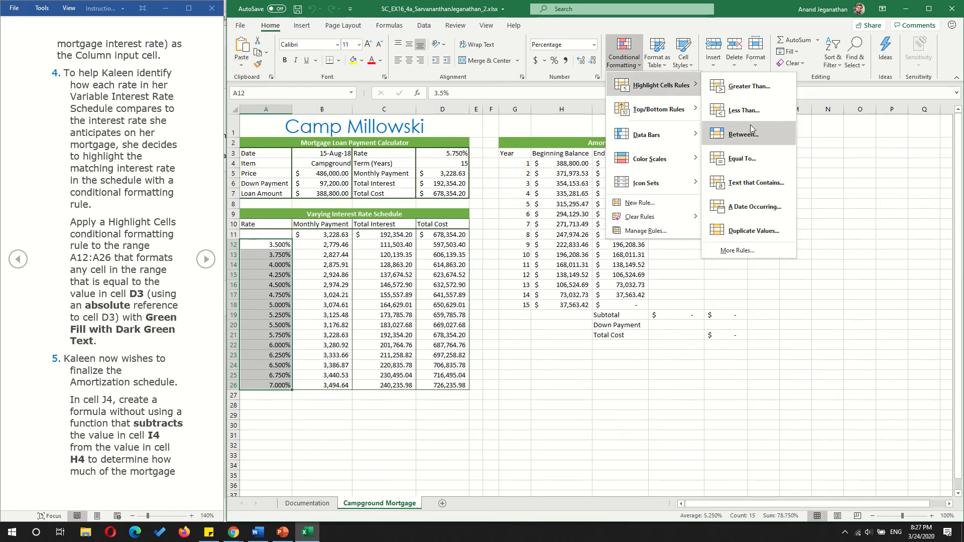
{"action": "left_click", "coordinate": [753, 161]}
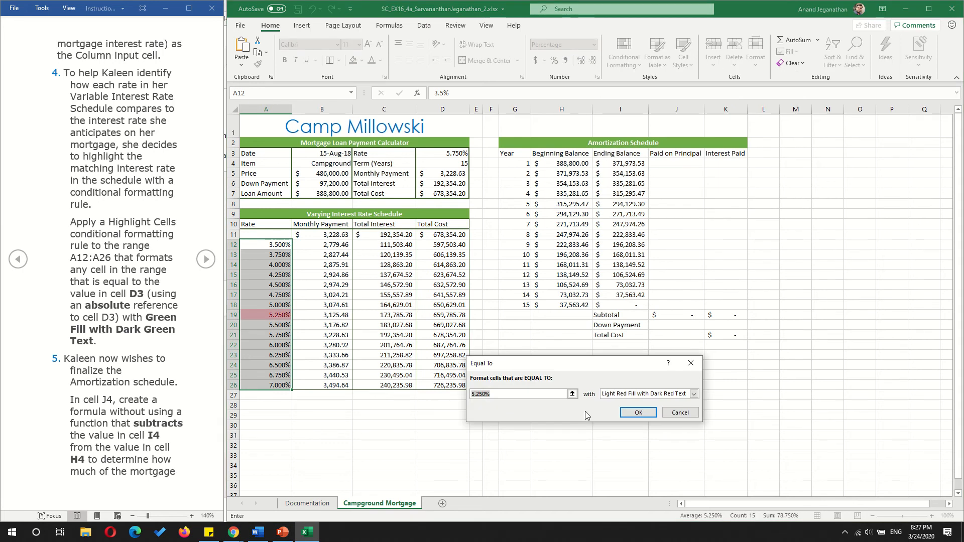
{"action": "left_click", "coordinate": [573, 394]}
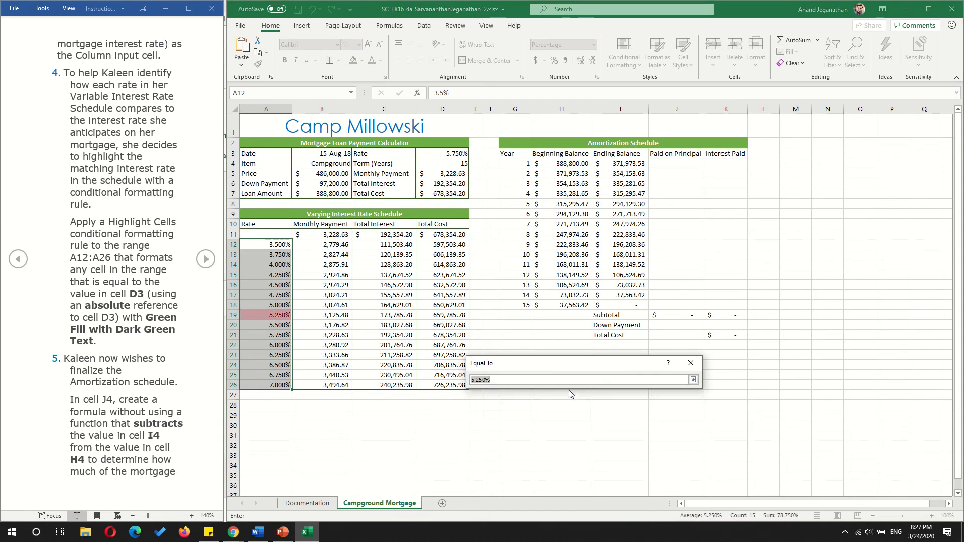
{"action": "left_click", "coordinate": [454, 152]}
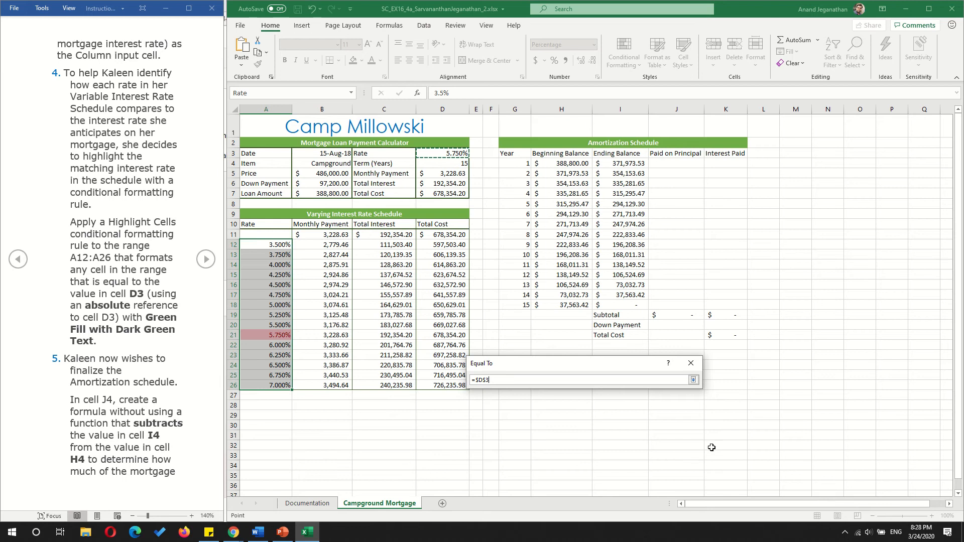
{"action": "left_click", "coordinate": [694, 381]}
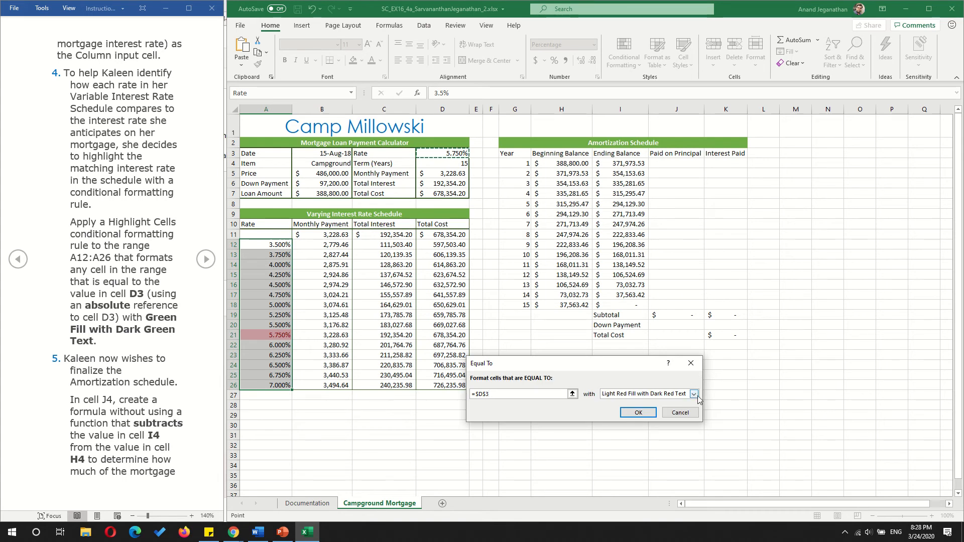
- Give the Equal To rule the Green Fill with Dark Green Text format, apply it and check it against the loan rate in D3
{"action": "left_click", "coordinate": [697, 395]}
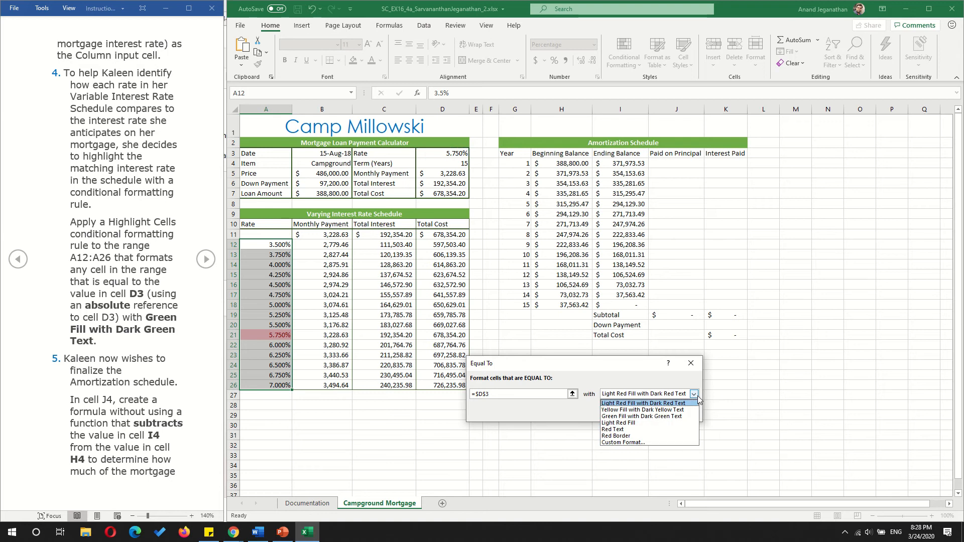
{"action": "left_click", "coordinate": [673, 417]}
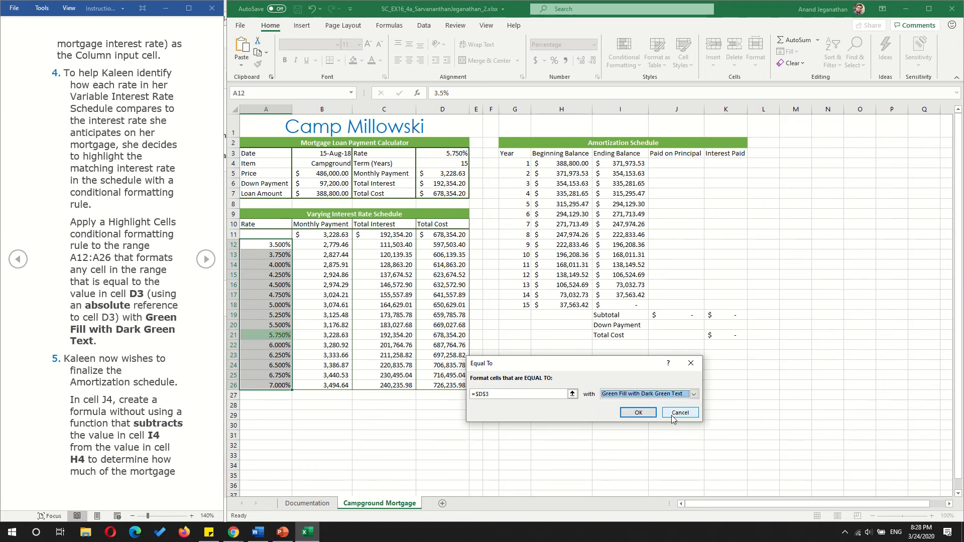
{"action": "left_click", "coordinate": [642, 412]}
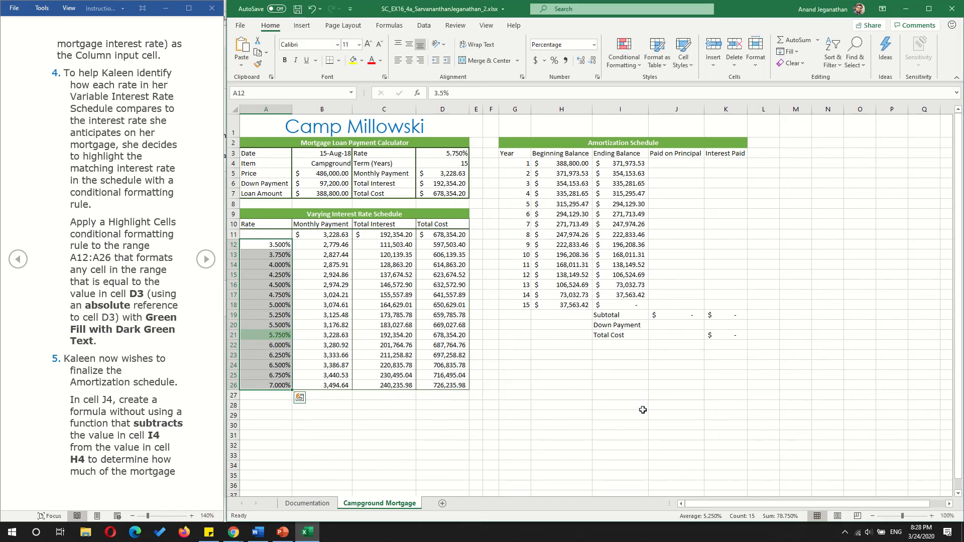
{"action": "left_click", "coordinate": [581, 449]}
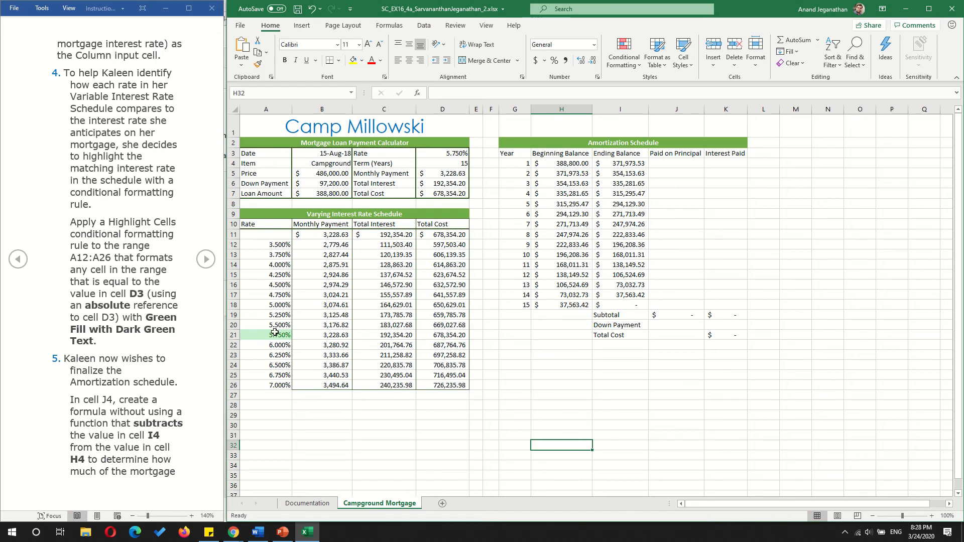
{"action": "left_click", "coordinate": [461, 154]}
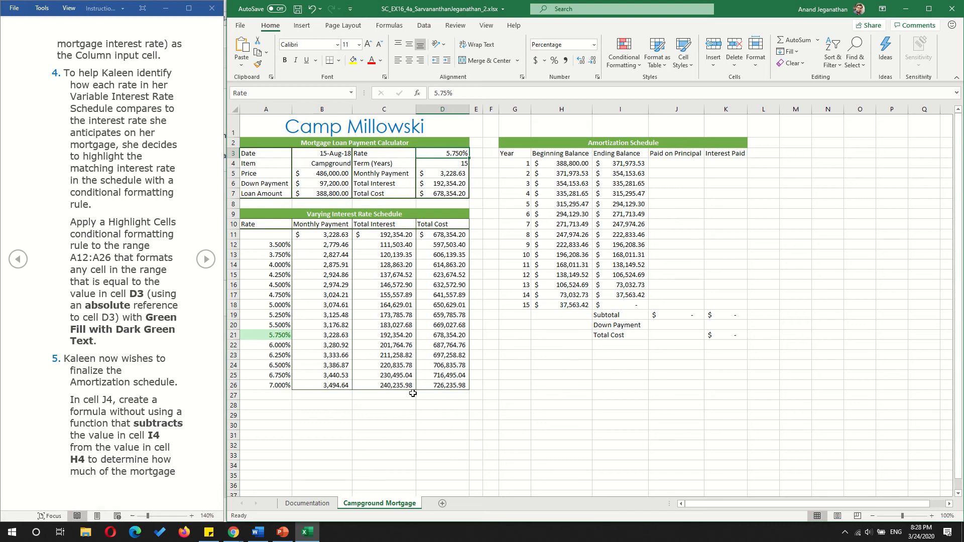
- Enter the formula =H4-I4 in J4 to calculate the first year's principal paid
{"action": "left_click", "coordinate": [673, 165]}
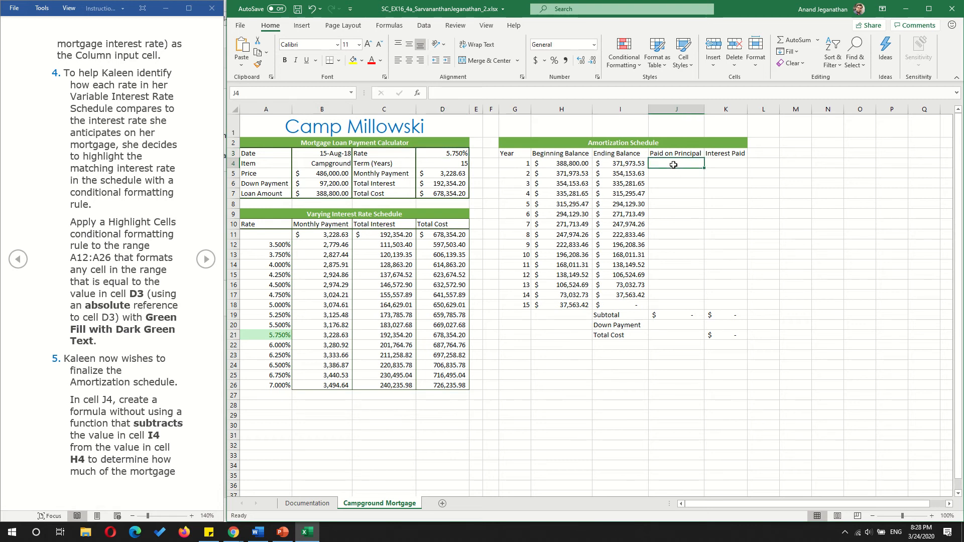
{"action": "type", "text": "="}
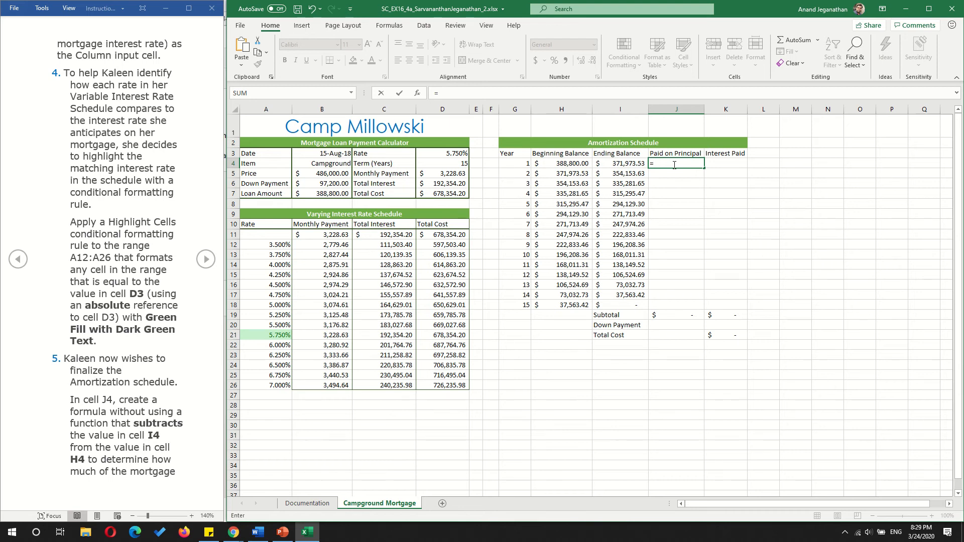
{"action": "key", "text": "Left"}
{"action": "key", "text": "Left"}
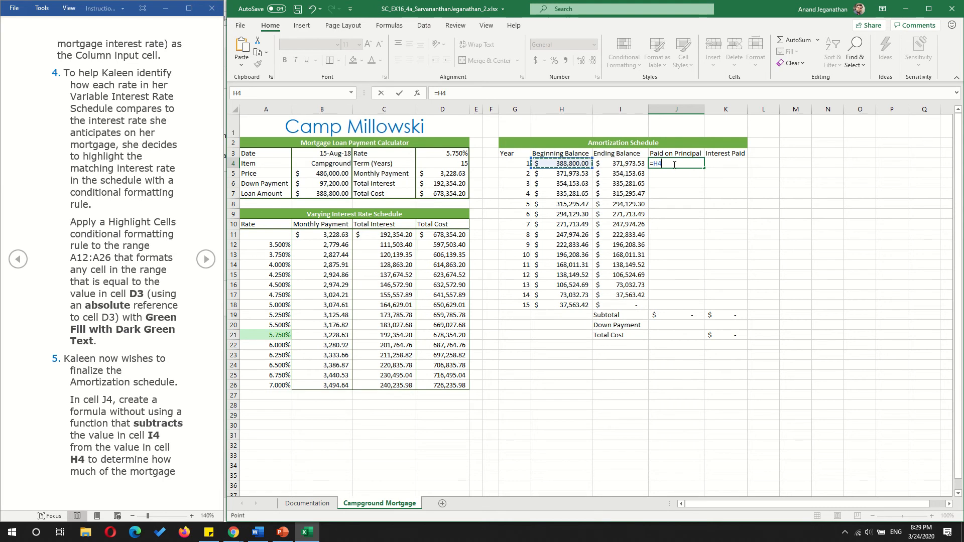
{"action": "type", "text": "-"}
{"action": "key", "text": "Left"}
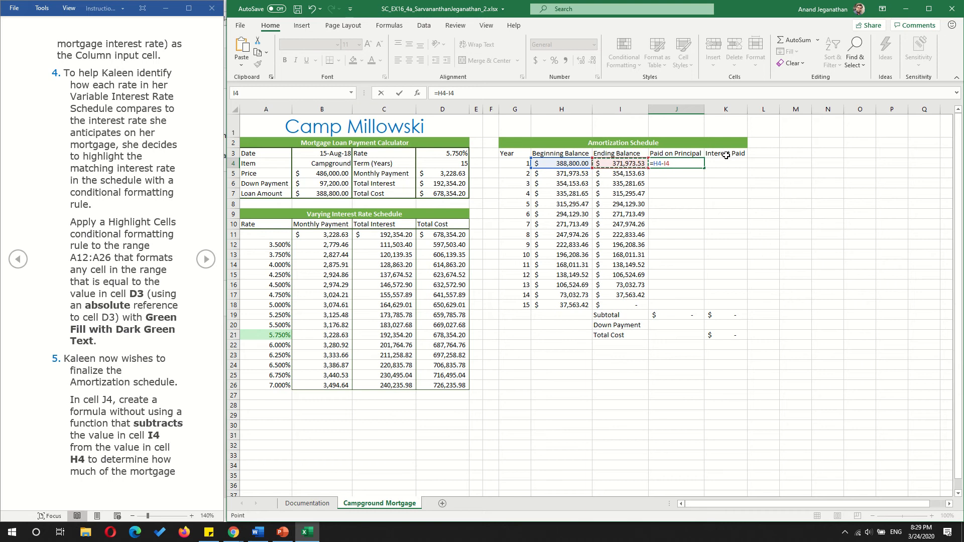
{"action": "key", "text": "Return"}
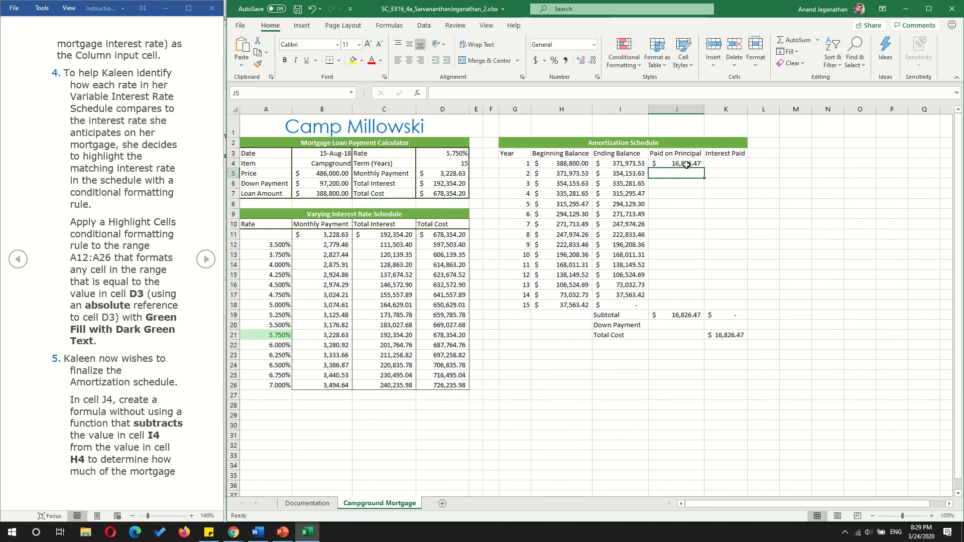
- Go to the next instructions page, copy J4's formula to J5:J18, and check the J19 subtotal against the loan amount in B7
{"action": "left_click", "coordinate": [204, 259]}
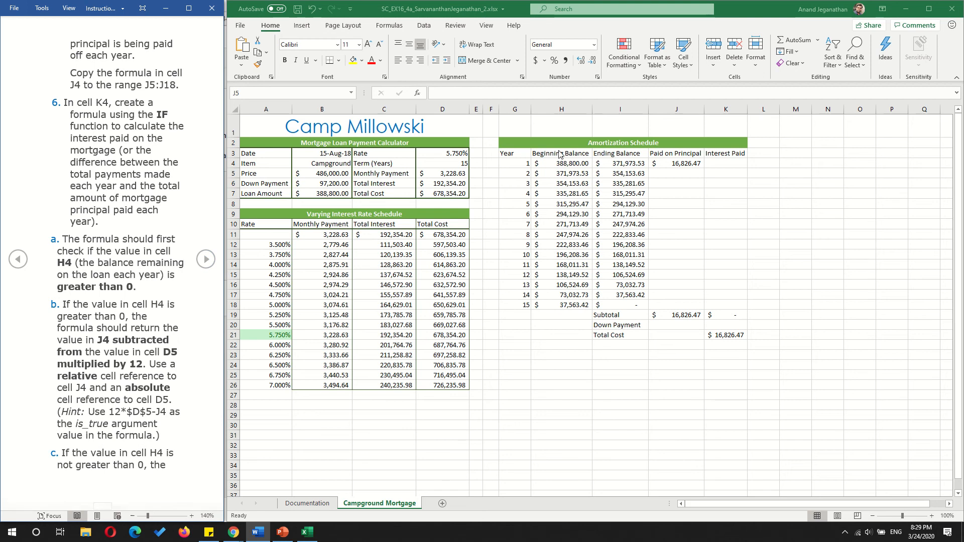
{"action": "left_click", "coordinate": [677, 165]}
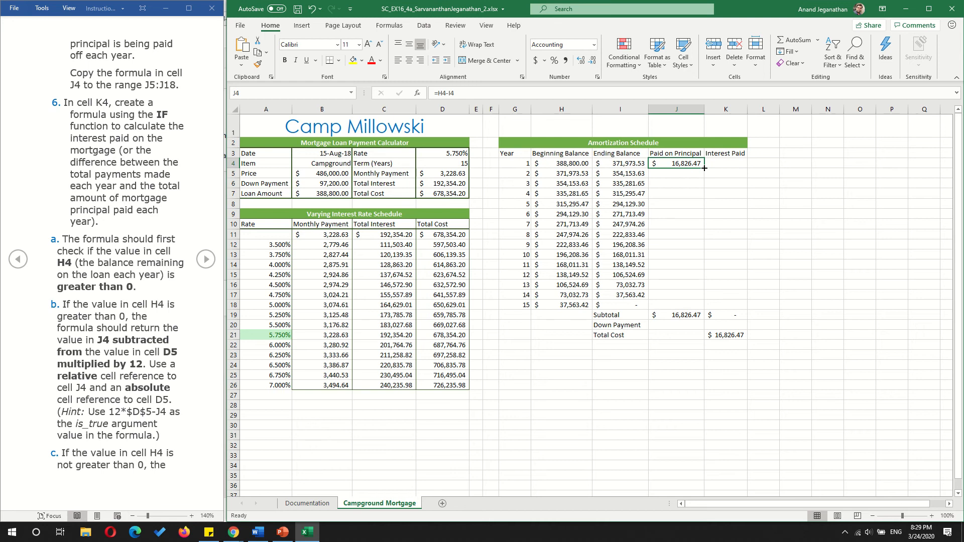
{"action": "left_click_drag", "start_coordinate": [703, 169], "coordinate": [706, 310]}
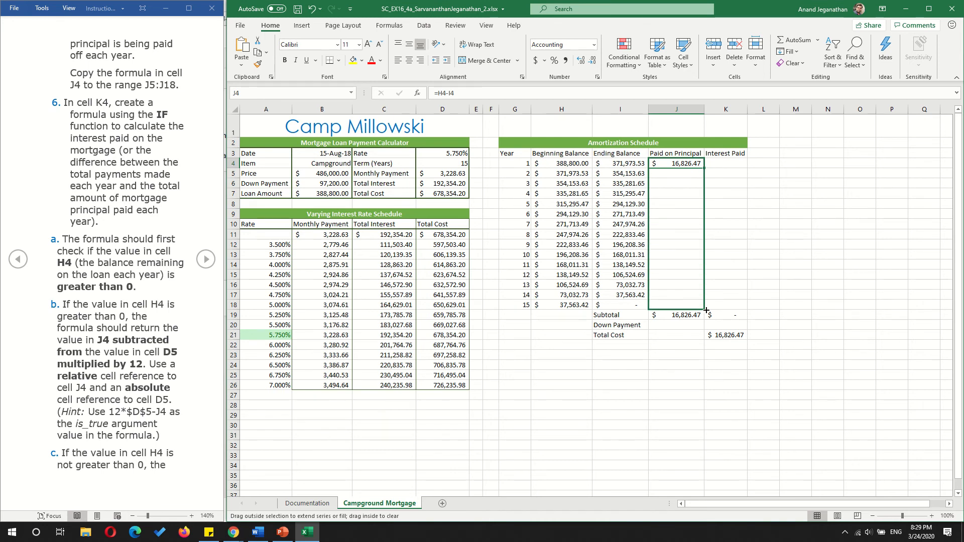
{"action": "left_click_drag", "start_coordinate": [706, 311], "coordinate": [706, 310]}
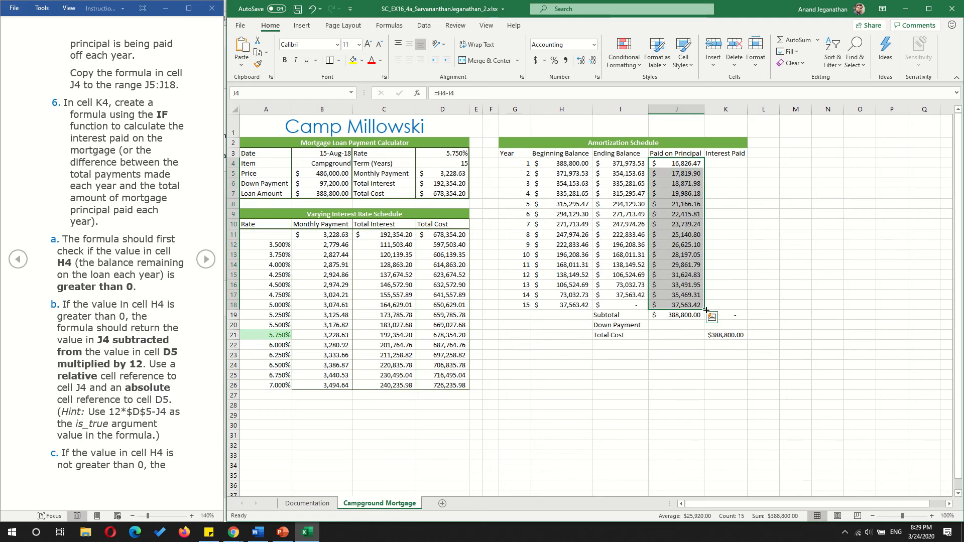
{"action": "left_click", "coordinate": [679, 318]}
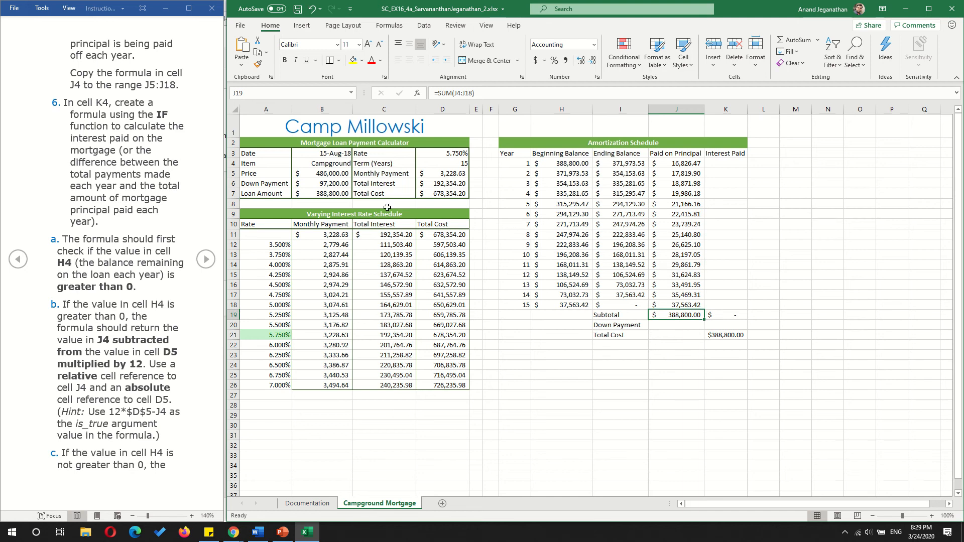
{"action": "left_click", "coordinate": [327, 194]}
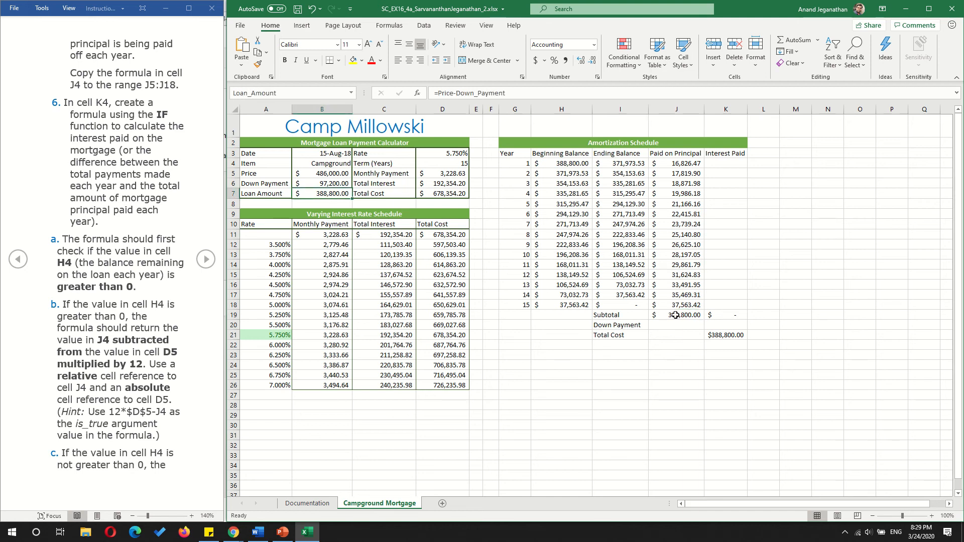
- Start an IF formula in K4 with the logical test H4>0 and J4 in the value-if-true argument
{"action": "left_click", "coordinate": [728, 166]}
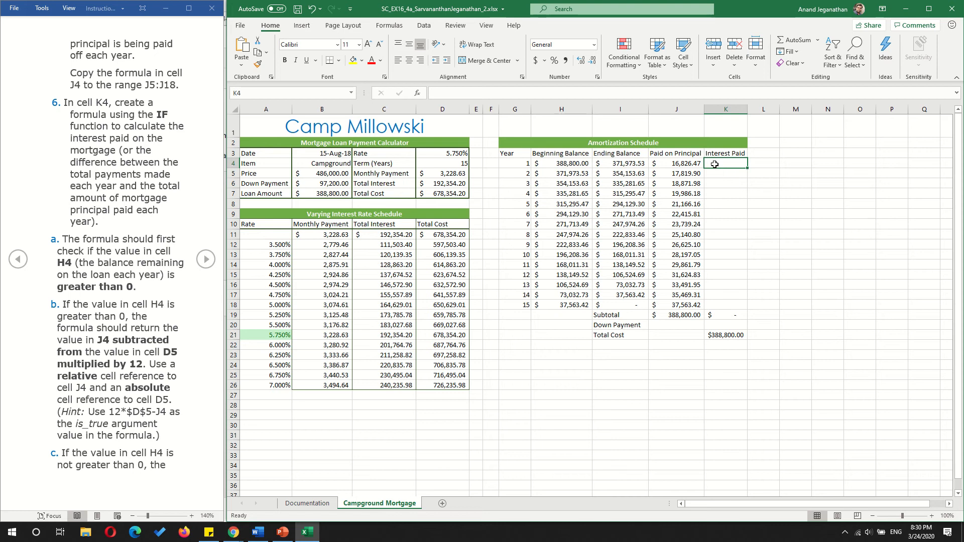
{"action": "type", "text": "="}
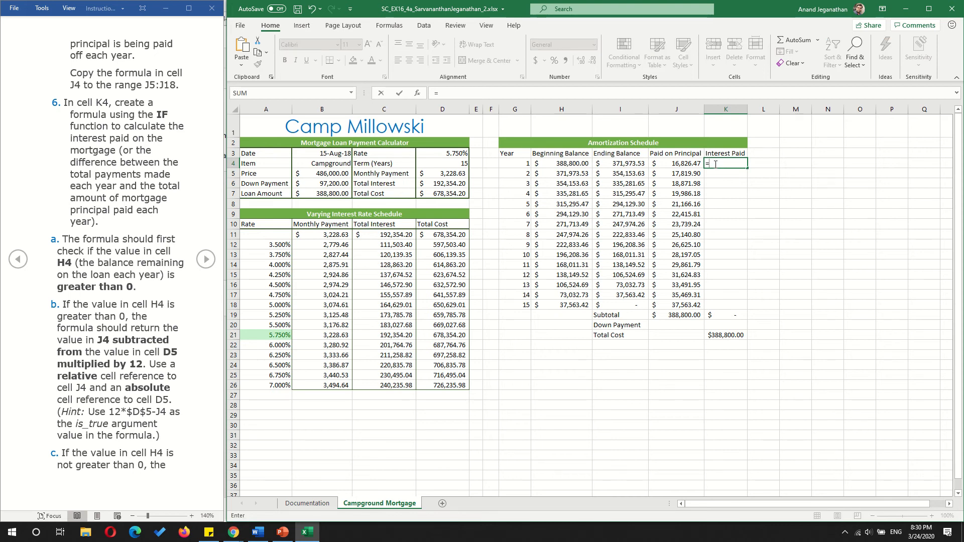
{"action": "type", "text": "IF("}
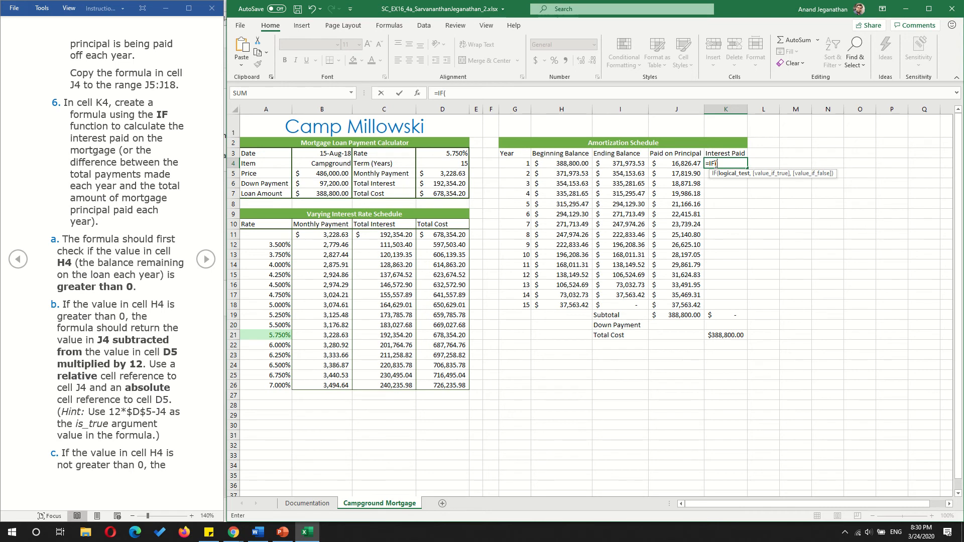
{"action": "type", "text": "H4"}
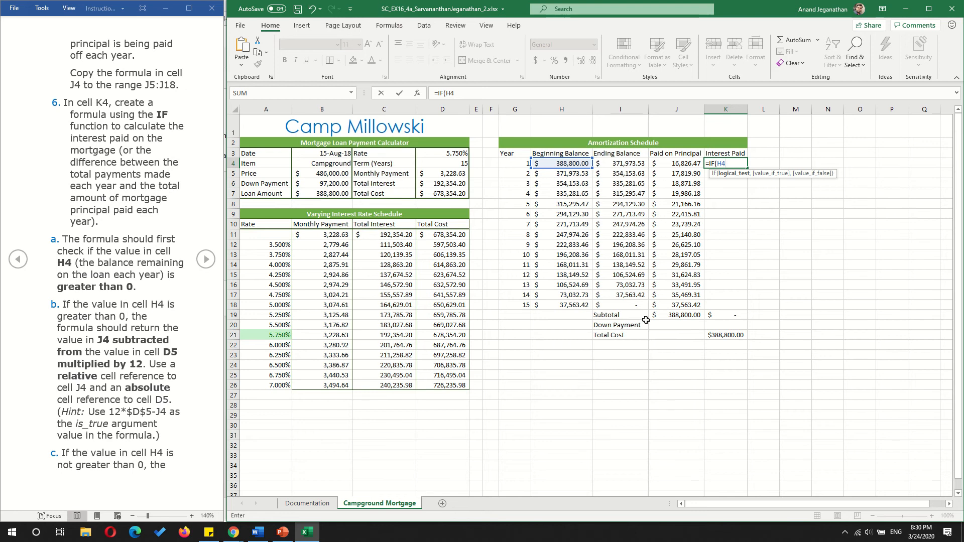
{"action": "type", "text": ">0,J"}
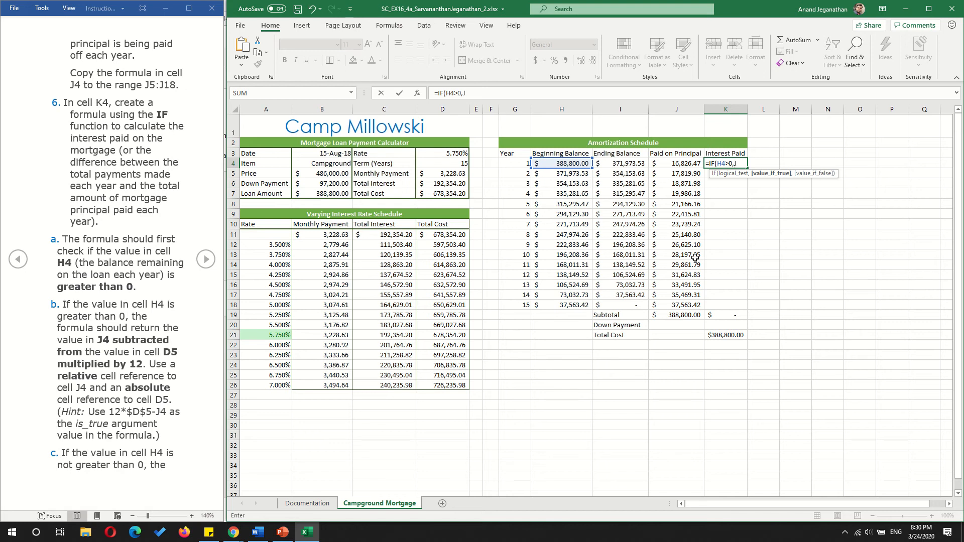
{"action": "type", "text": "4"}
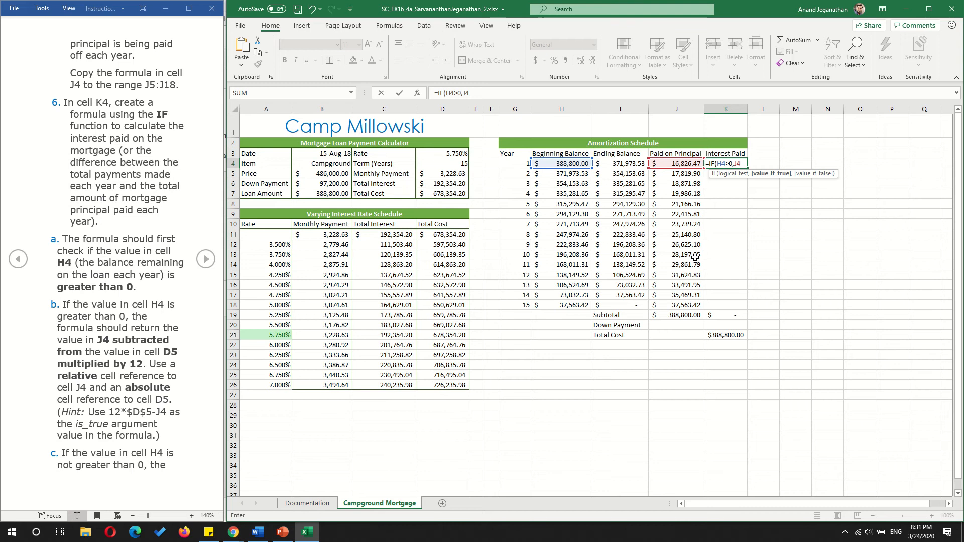
- Extend K4's value-if-true argument to $D$5*12-J4, with an absolute reference to the monthly payment
{"action": "left_click", "coordinate": [735, 164]}
{"action": "left_click", "coordinate": [439, 174]}
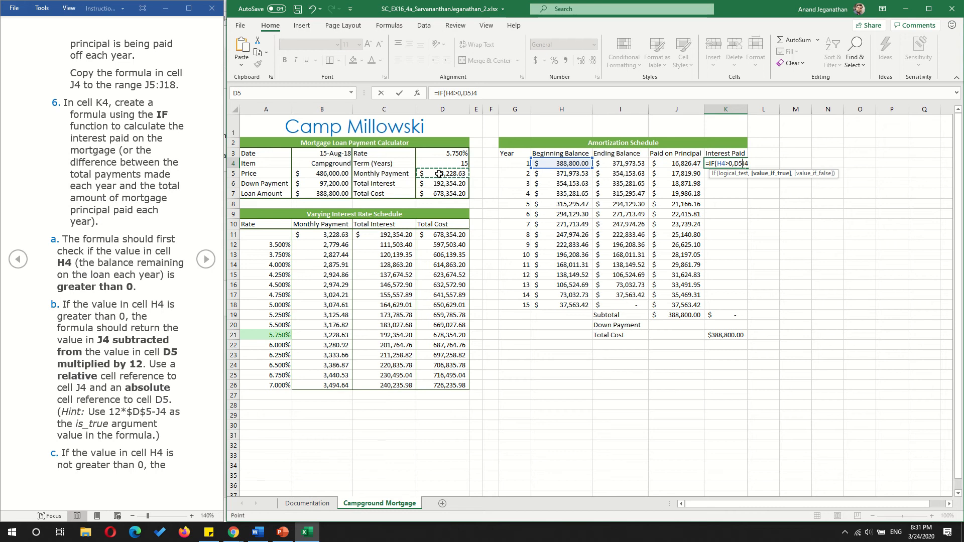
{"action": "type", "text": "*12"}
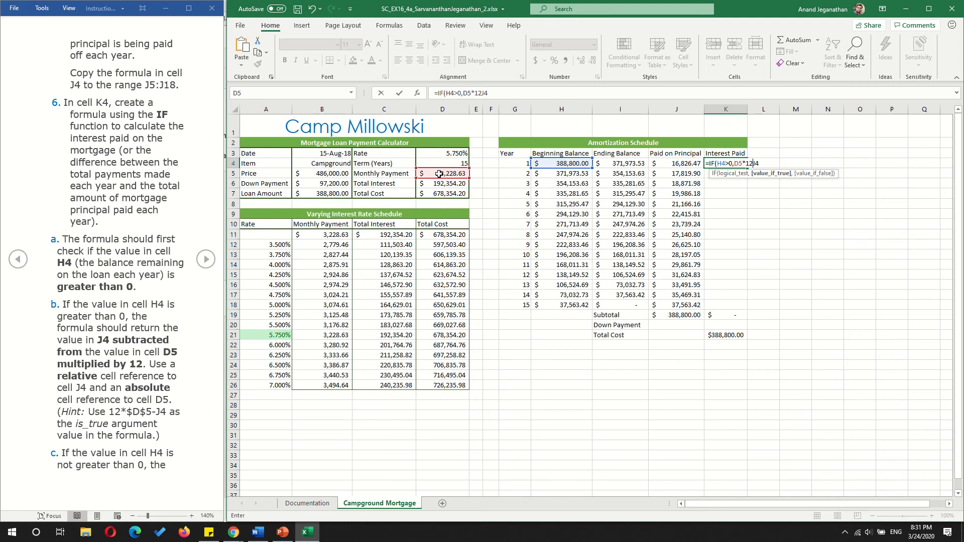
{"action": "type", "text": "-"}
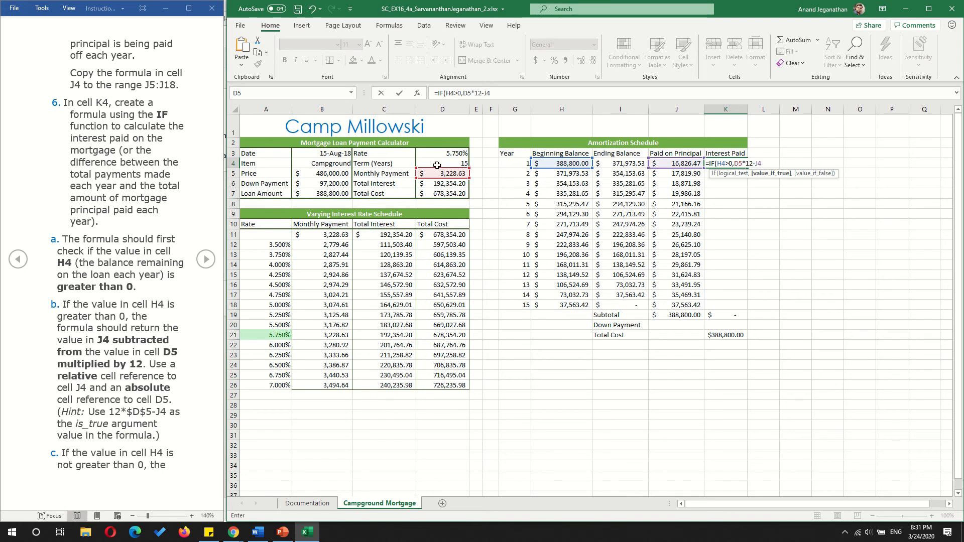
{"action": "left_click", "coordinate": [740, 163]}
{"action": "key", "text": "F4"}
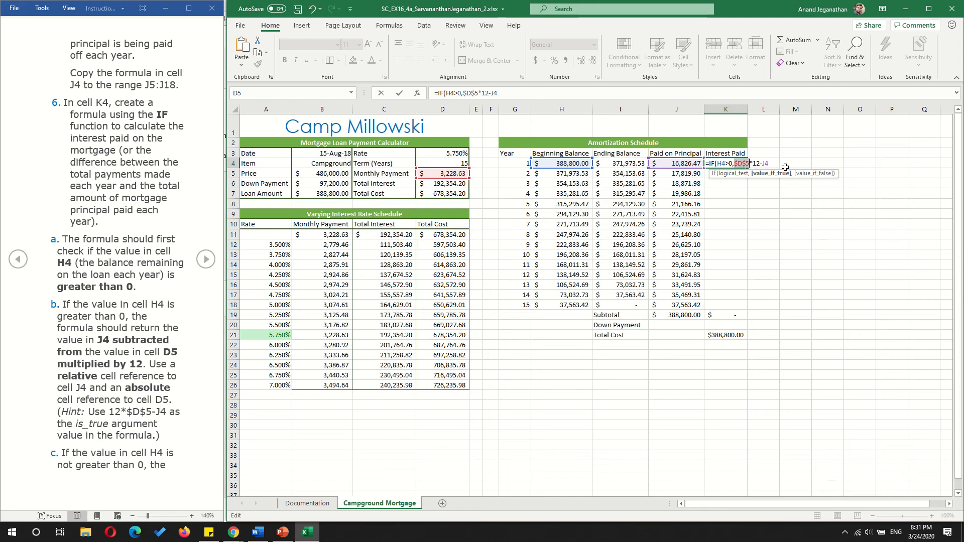
- Complete K4's IF formula with 0 as the value if false and enter it
{"action": "left_click", "coordinate": [776, 166]}
{"action": "type", "text": ","}
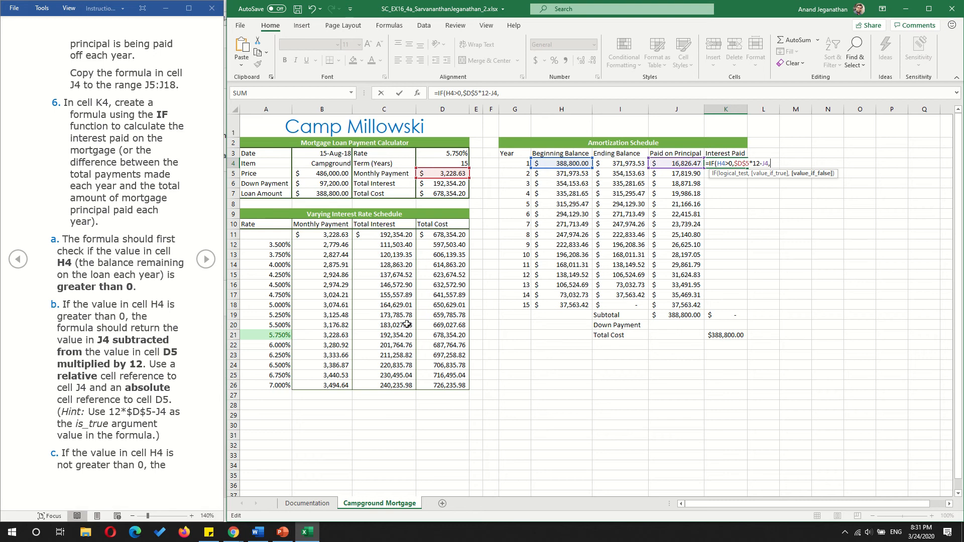
{"action": "type", "text": "0)"}
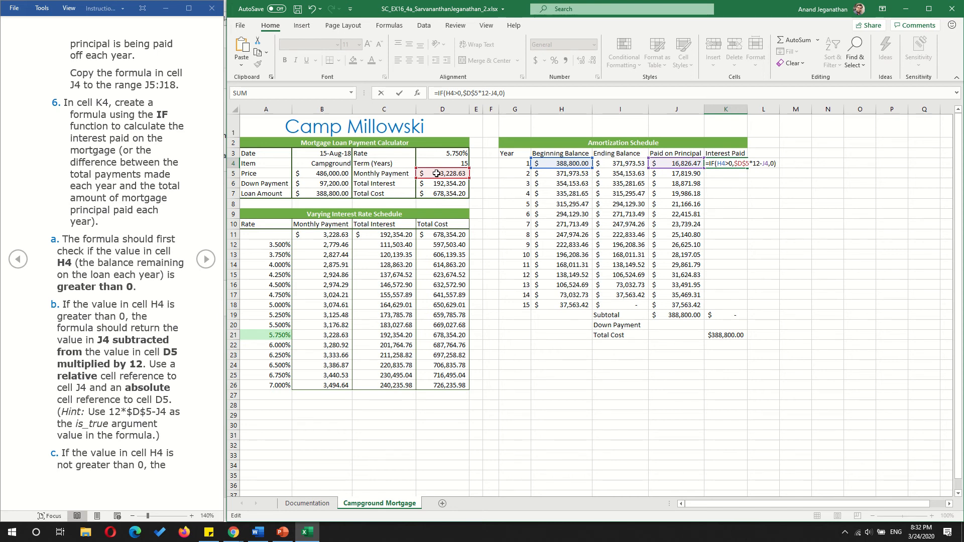
{"action": "key", "text": "Return"}
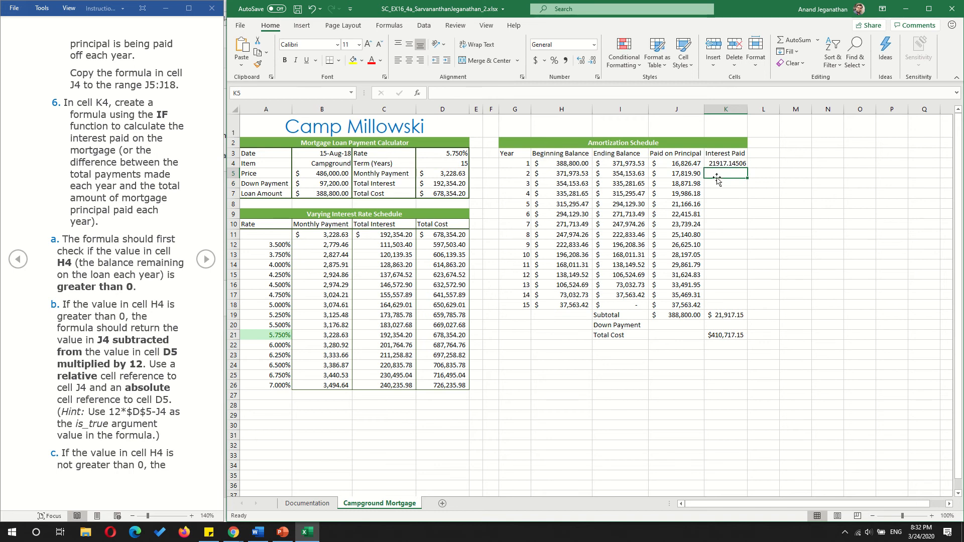
- Copy K4's formula to K5:K18 and compare the interest subtotal in K19 with the total interest in D6
{"action": "left_click", "coordinate": [727, 164]}
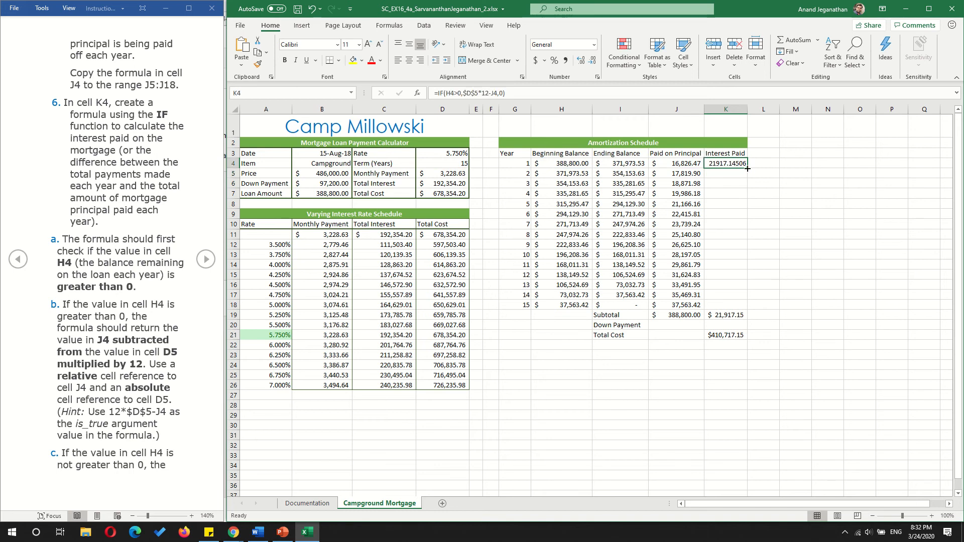
{"action": "left_click_drag", "start_coordinate": [747, 169], "coordinate": [747, 311]}
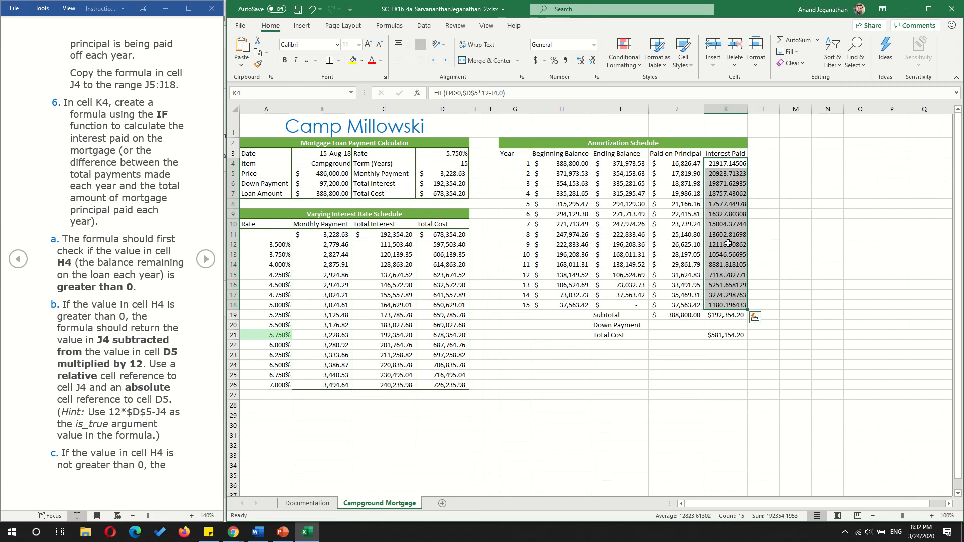
{"action": "left_click", "coordinate": [725, 324]}
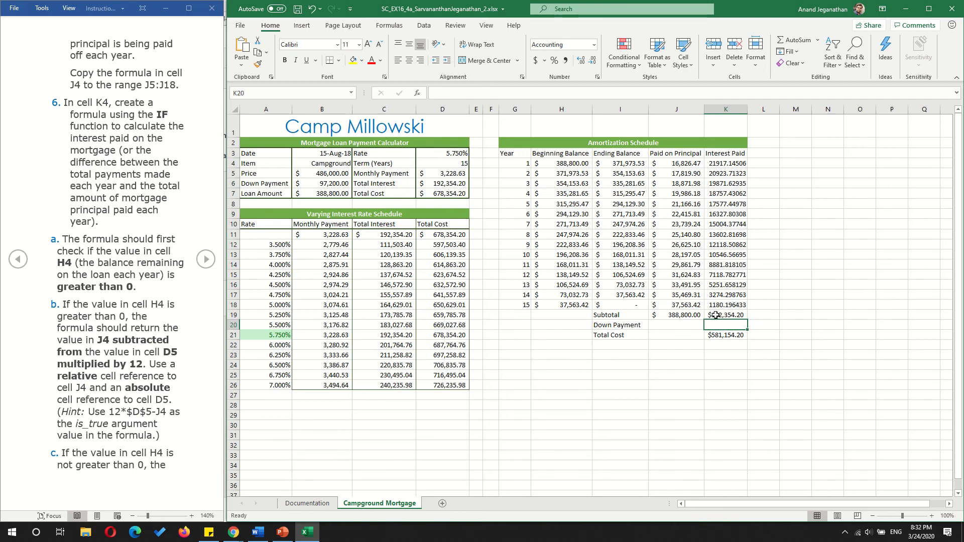
{"action": "left_click", "coordinate": [716, 314]}
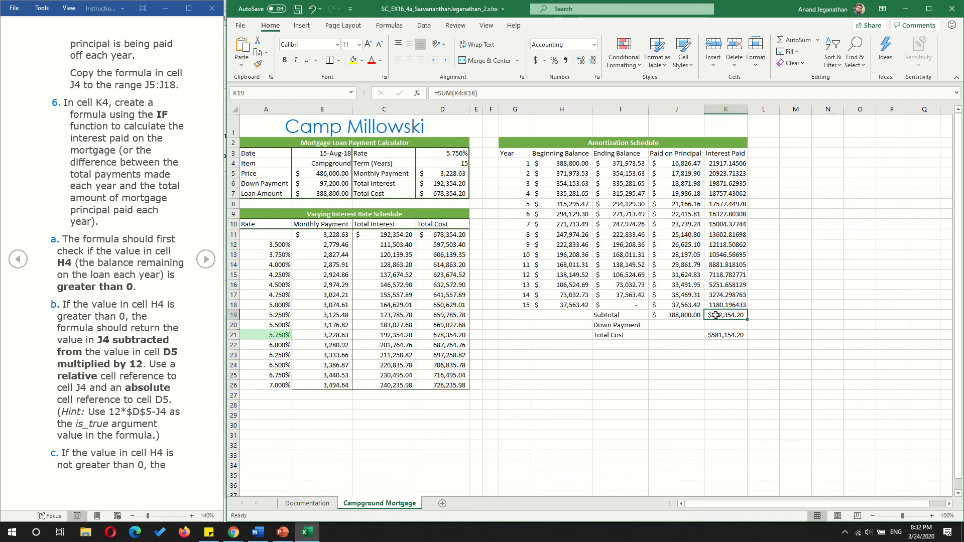
{"action": "left_click", "coordinate": [442, 182]}
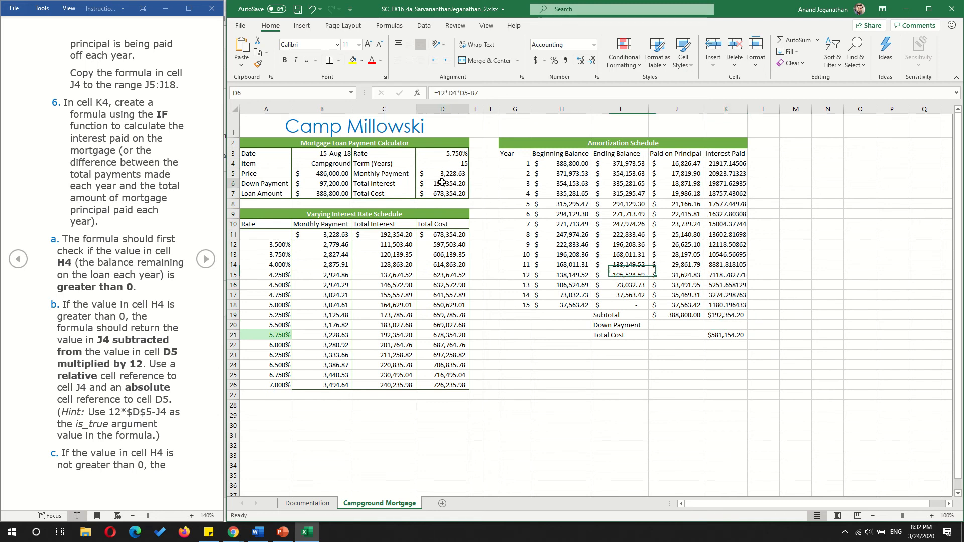
{"action": "left_click", "coordinate": [728, 319]}
{"action": "left_click", "coordinate": [460, 181]}
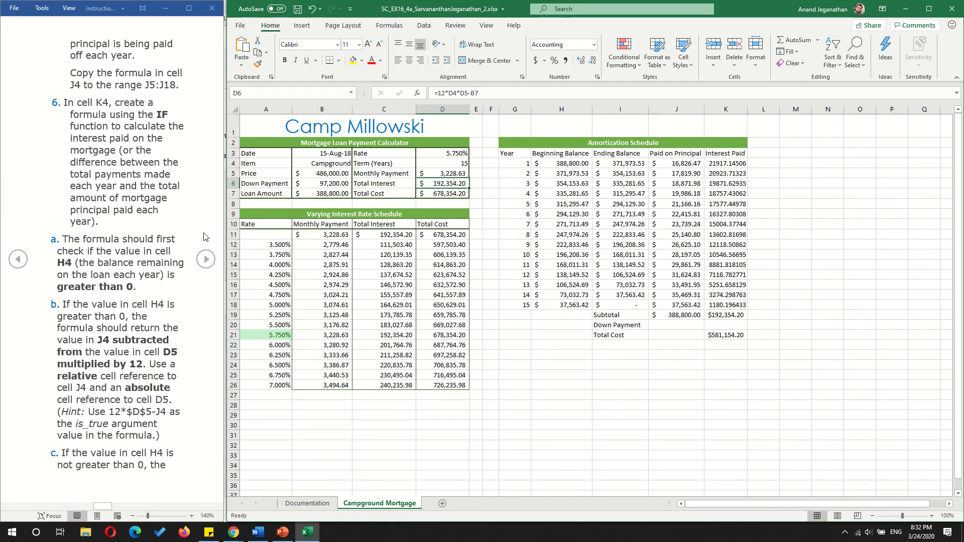
- Apply the Accounting number format with the $ symbol and two decimals to the interest paid values in K4:K18
{"action": "left_click", "coordinate": [205, 260]}
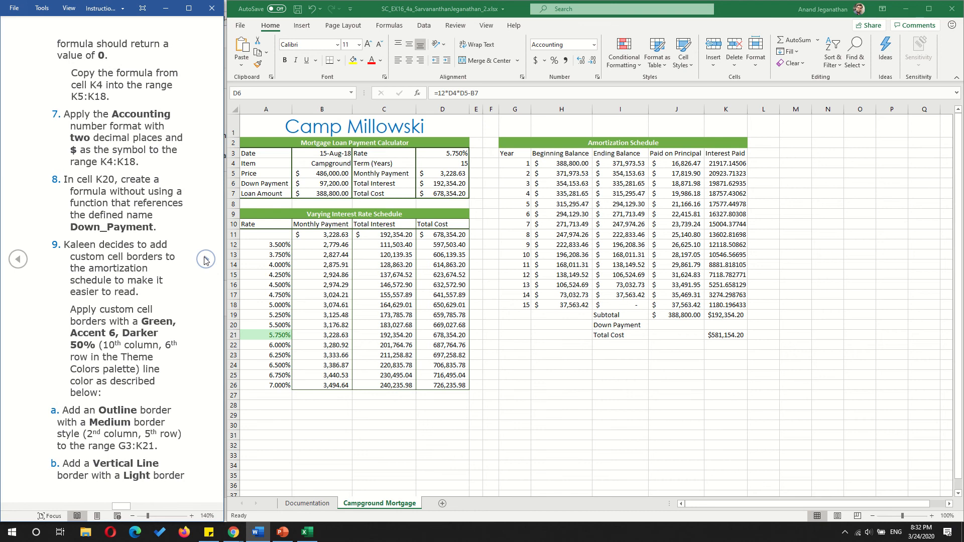
{"action": "left_click", "coordinate": [19, 260]}
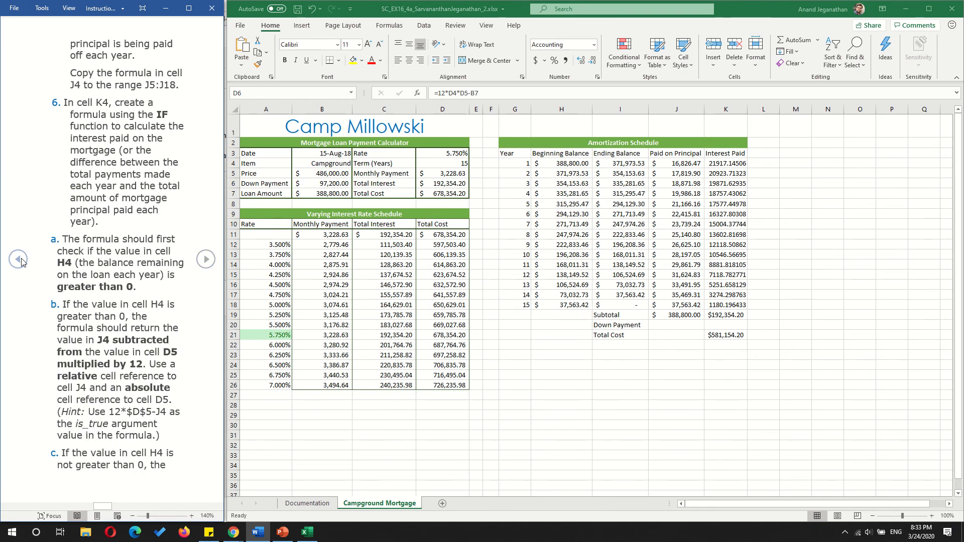
{"action": "left_click", "coordinate": [205, 261]}
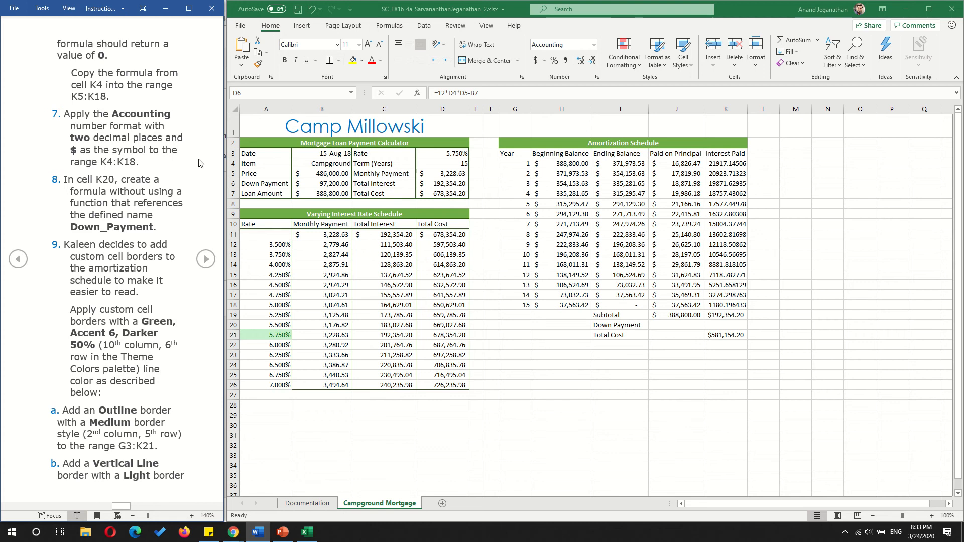
{"action": "left_click", "coordinate": [751, 163]}
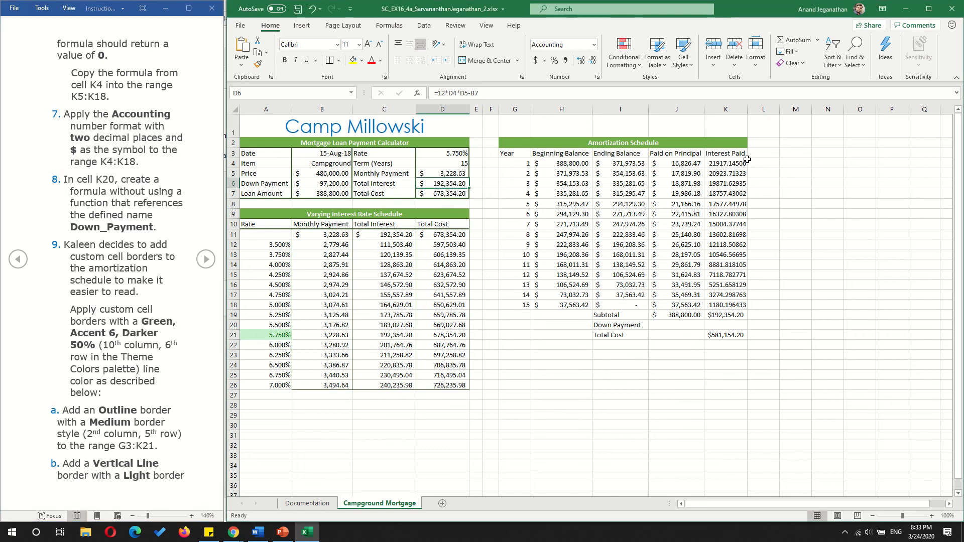
{"action": "left_click", "coordinate": [719, 164]}
{"action": "left_click_drag", "start_coordinate": [718, 164], "coordinate": [727, 308]}
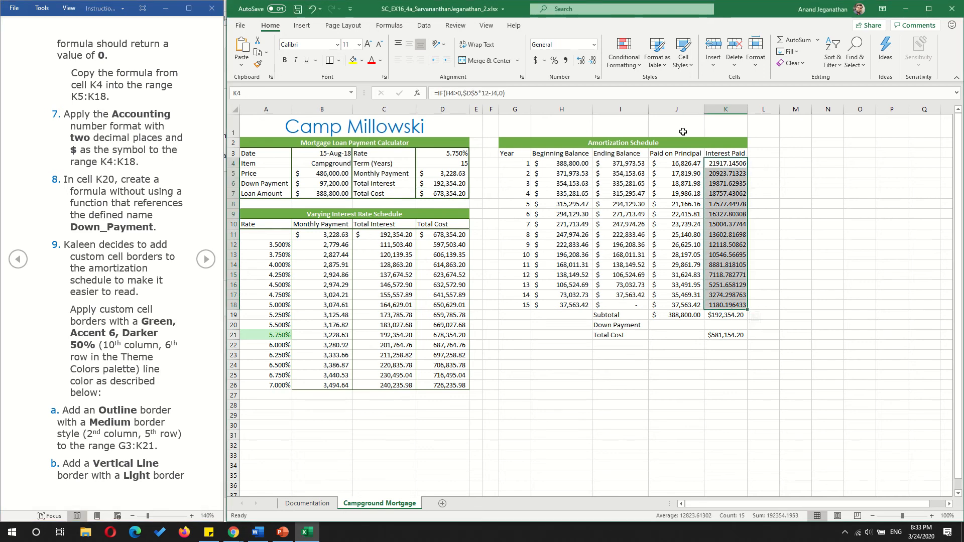
{"action": "left_click", "coordinate": [538, 62]}
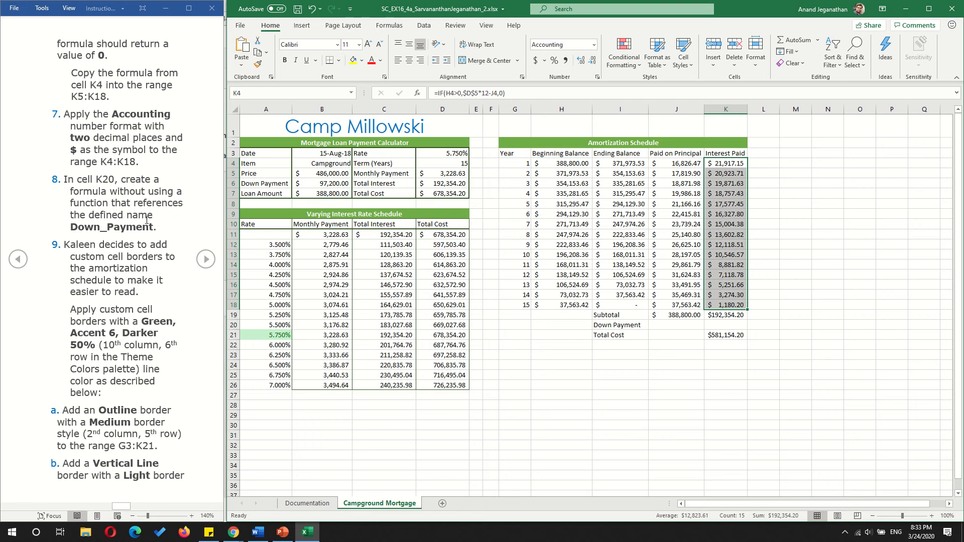
- Enter the formula =Down_Payment in K20 and inspect the total cost formula in K21
{"action": "left_click", "coordinate": [726, 326]}
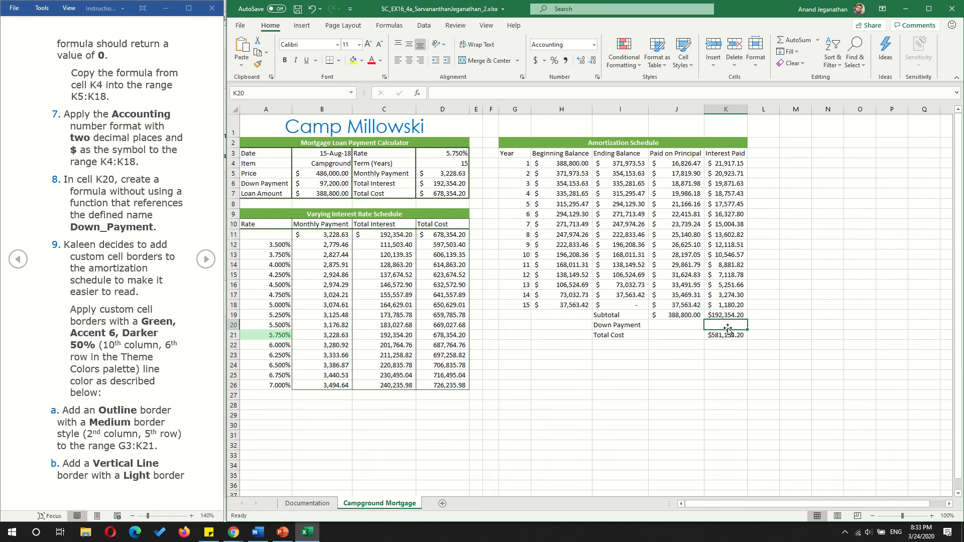
{"action": "type", "text": "=Dow"}
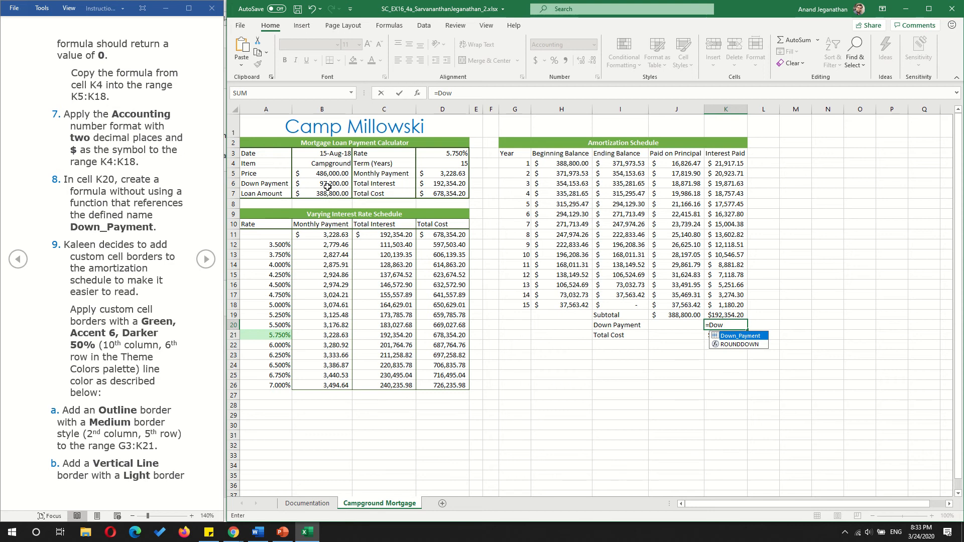
{"action": "double_click", "coordinate": [739, 336]}
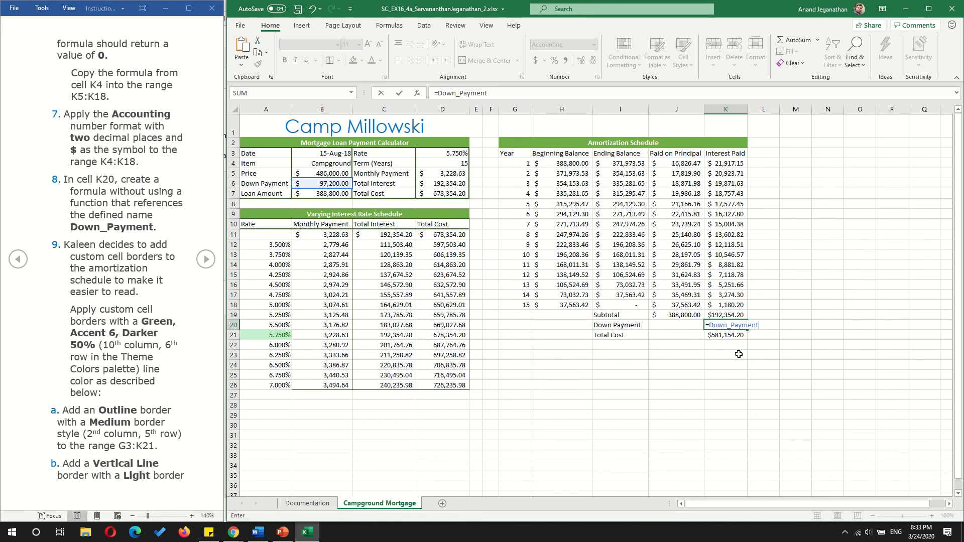
{"action": "key", "text": "Return"}
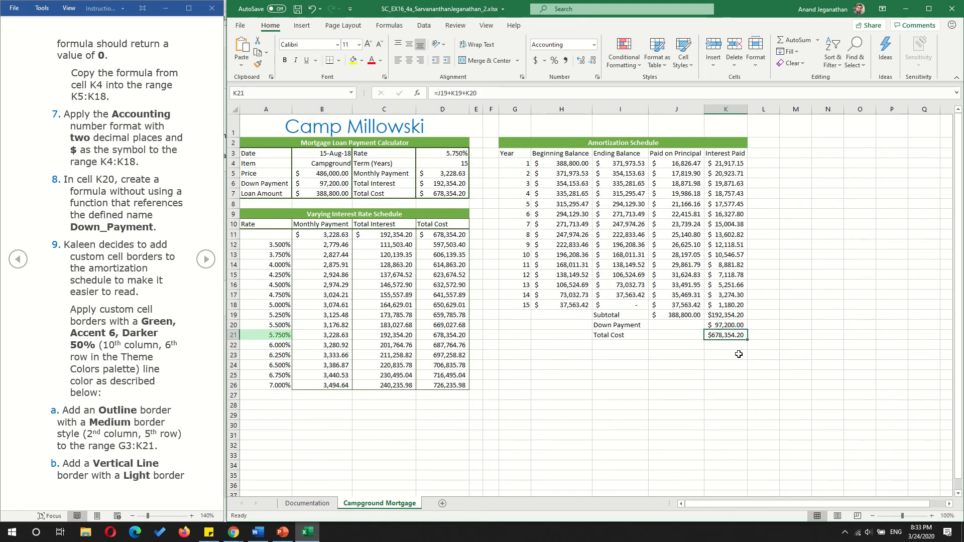
{"action": "double_click", "coordinate": [721, 334]}
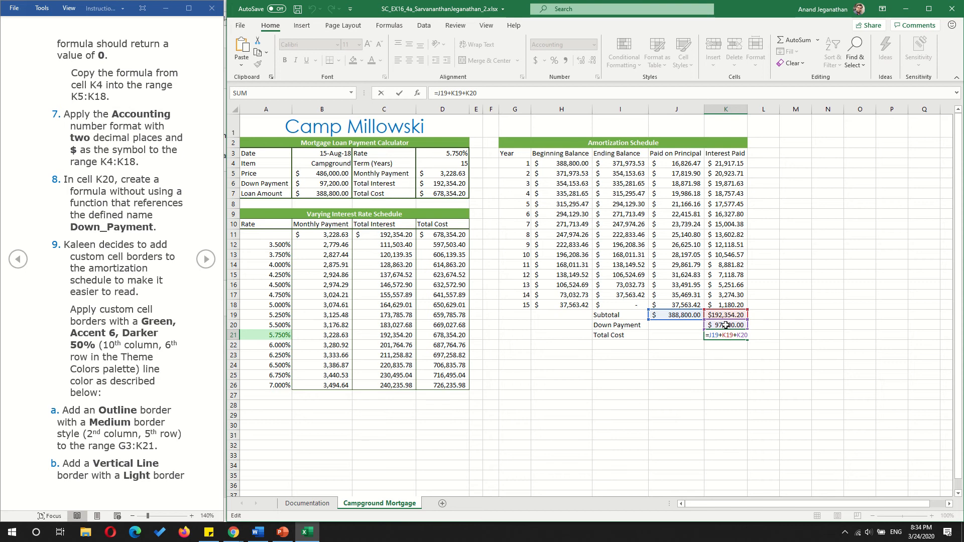
{"action": "key", "text": "Return"}
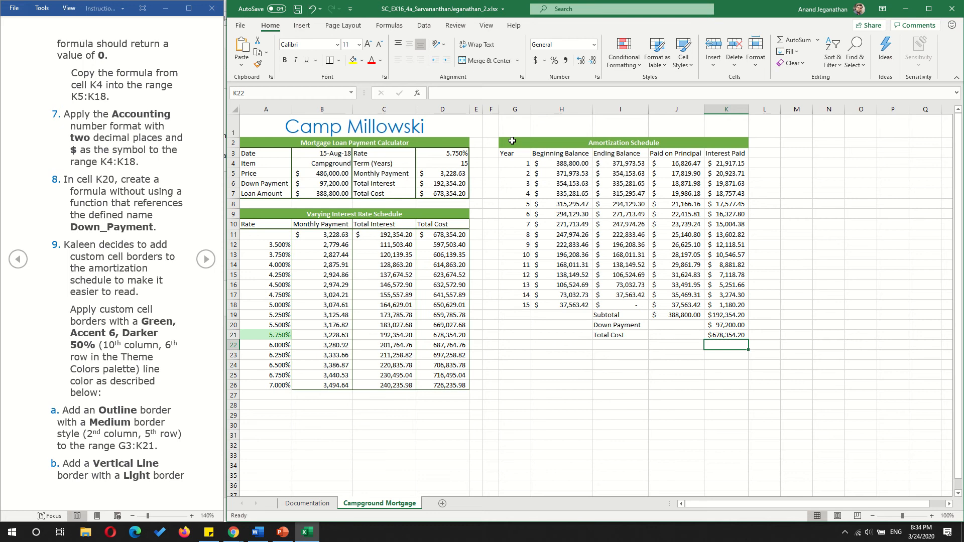
- Open the custom border settings for G3:K21 and set the line color to Green, Accent 6, Darker 50%
{"action": "left_click_drag", "start_coordinate": [510, 153], "coordinate": [740, 337]}
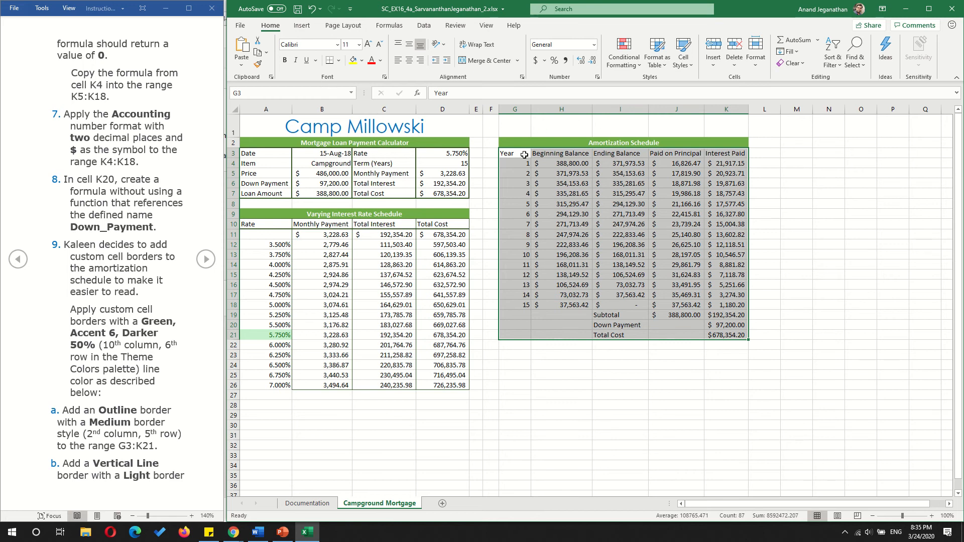
{"action": "left_click_drag", "start_coordinate": [524, 154], "coordinate": [748, 334]}
{"action": "left_click", "coordinate": [340, 61]}
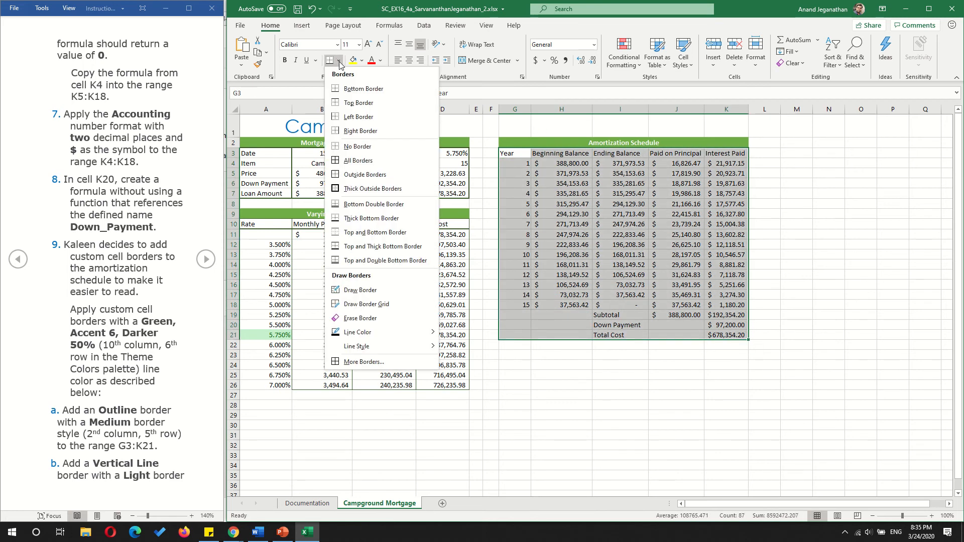
{"action": "left_click", "coordinate": [384, 362]}
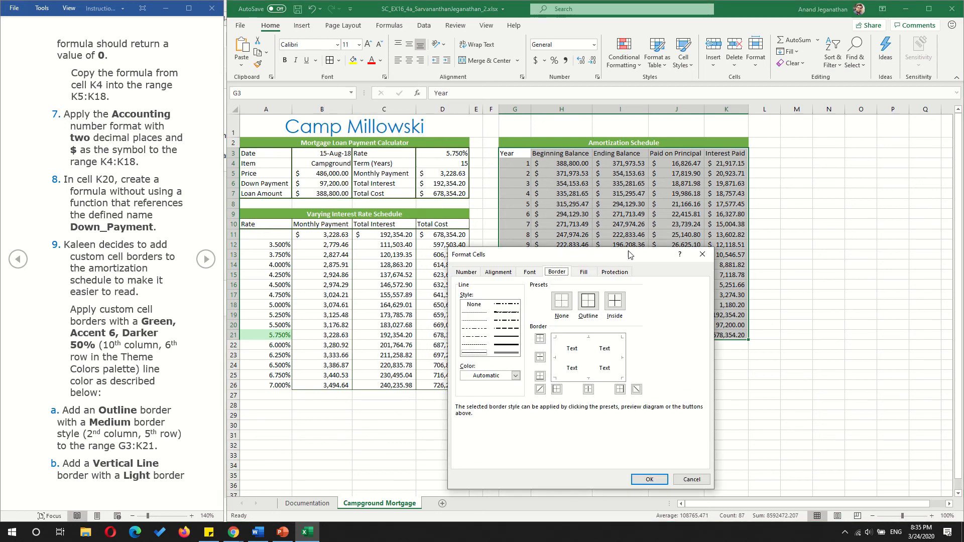
{"action": "left_click_drag", "start_coordinate": [630, 255], "coordinate": [423, 164]}
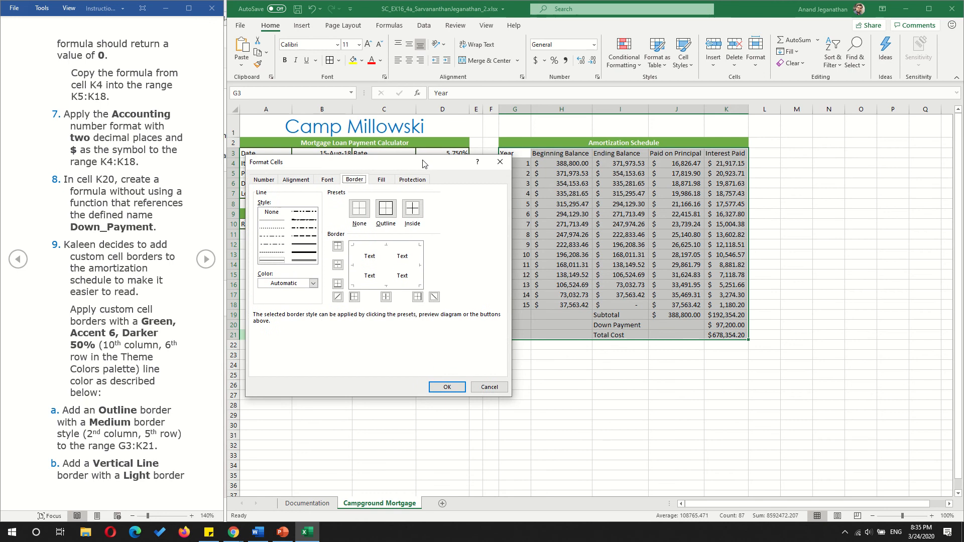
{"action": "left_click", "coordinate": [313, 284]}
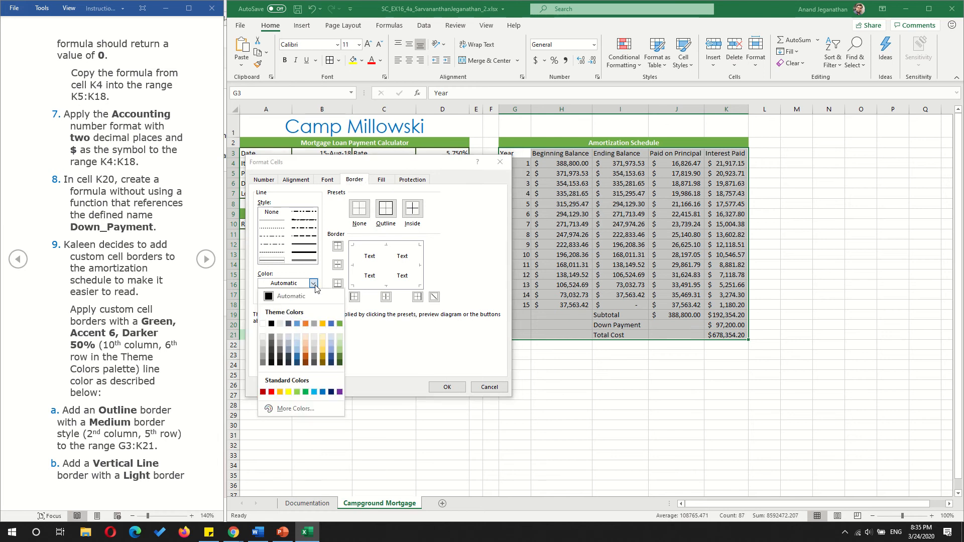
{"action": "left_click", "coordinate": [340, 363]}
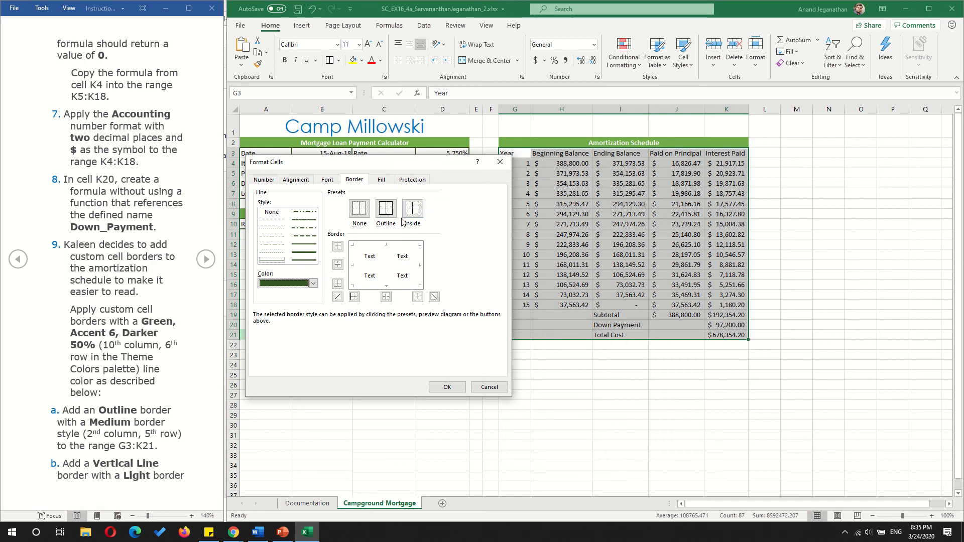
- Apply an outline border to G3:K21 in the medium line style from the 2nd column, 5th row
{"action": "left_click", "coordinate": [386, 211]}
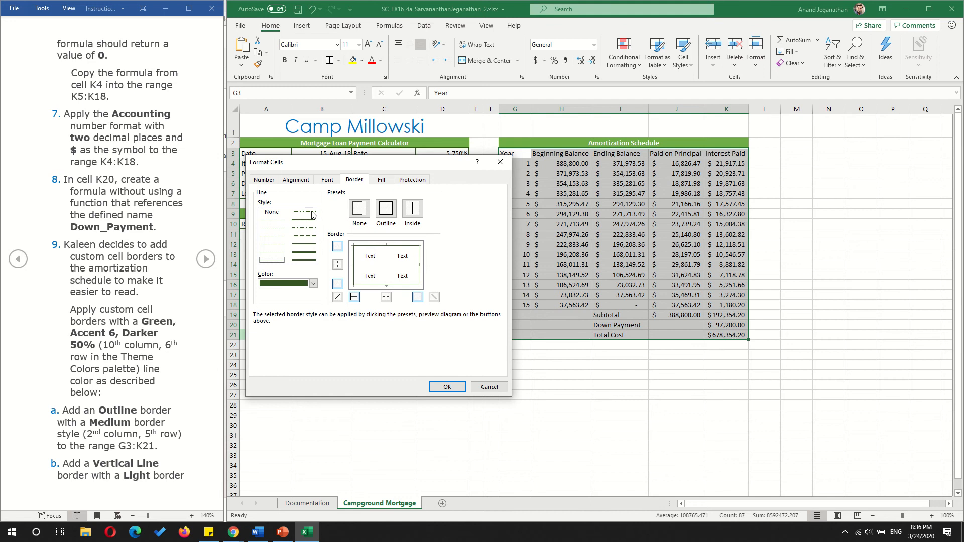
{"action": "left_click", "coordinate": [305, 246]}
{"action": "left_click", "coordinate": [386, 210]}
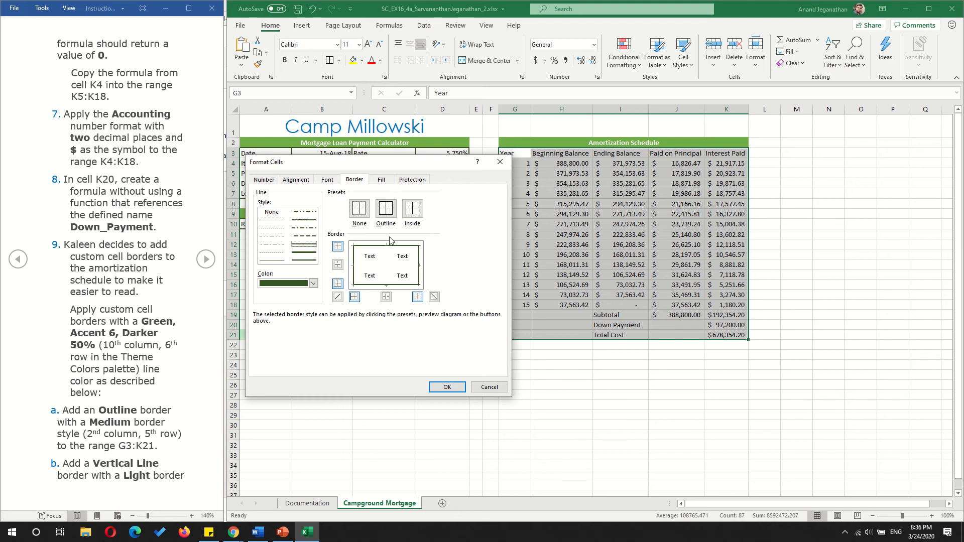
{"action": "left_click", "coordinate": [308, 246]}
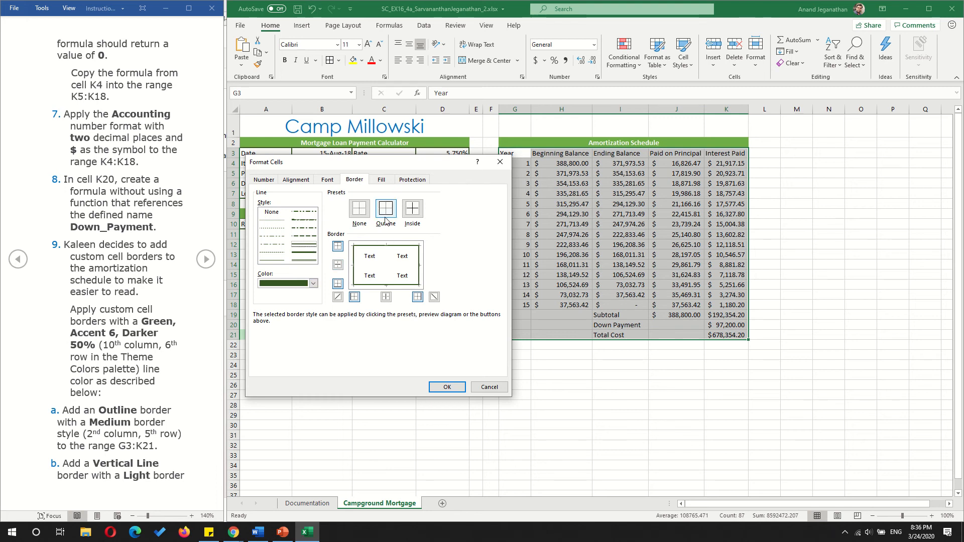
{"action": "left_click", "coordinate": [447, 387]}
{"action": "left_click", "coordinate": [718, 446]}
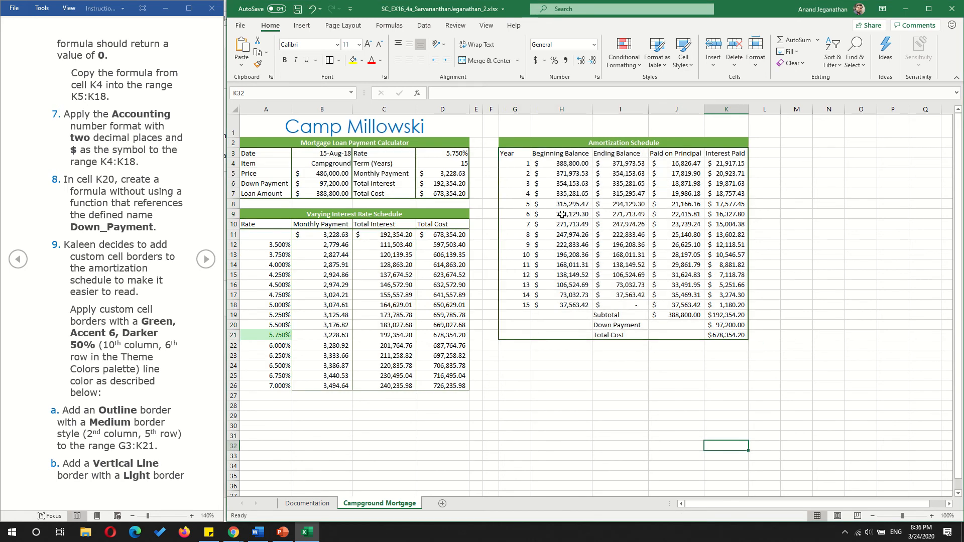
- Add a vertical line border to G3:K21 in the light line style from the 1st column, 7th row
{"action": "left_click", "coordinate": [206, 260]}
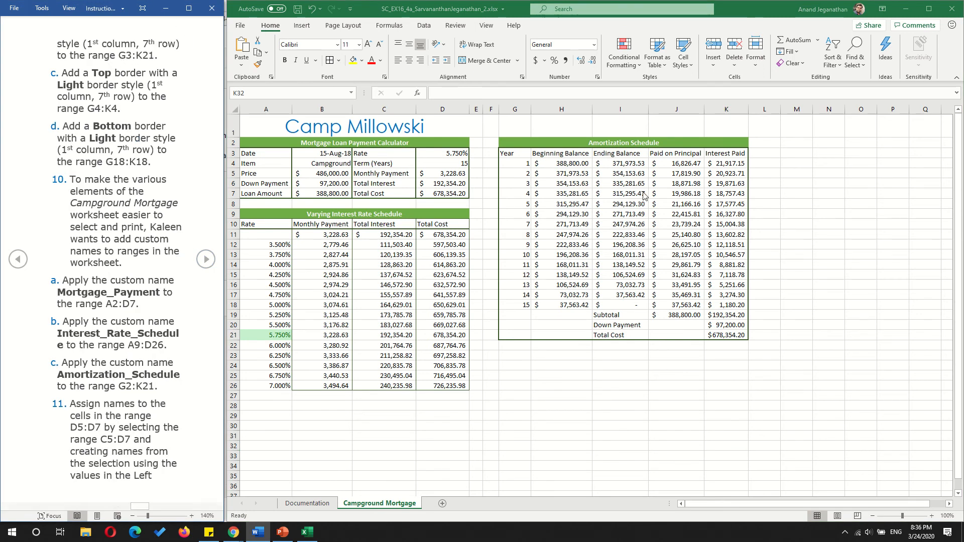
{"action": "left_click", "coordinate": [513, 154]}
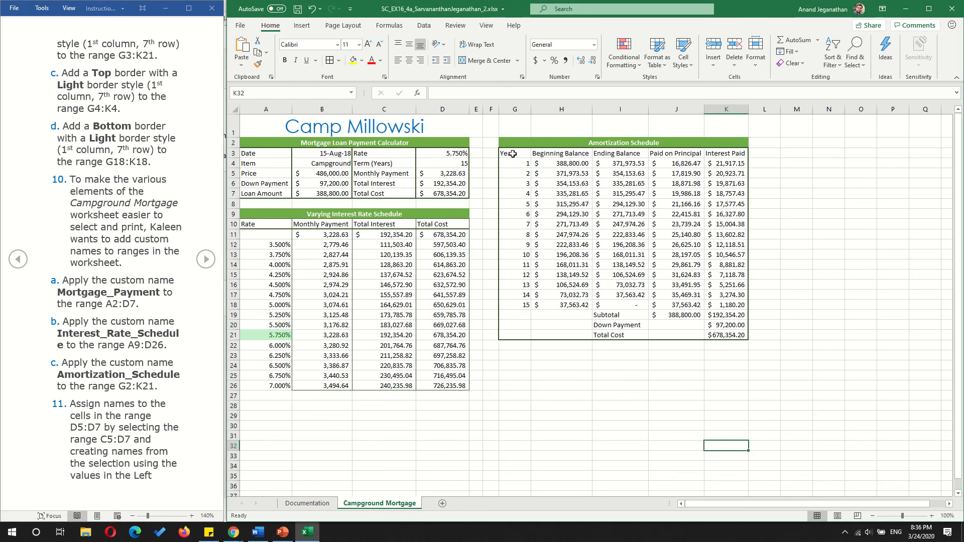
{"action": "left_click_drag", "start_coordinate": [513, 153], "coordinate": [721, 341]}
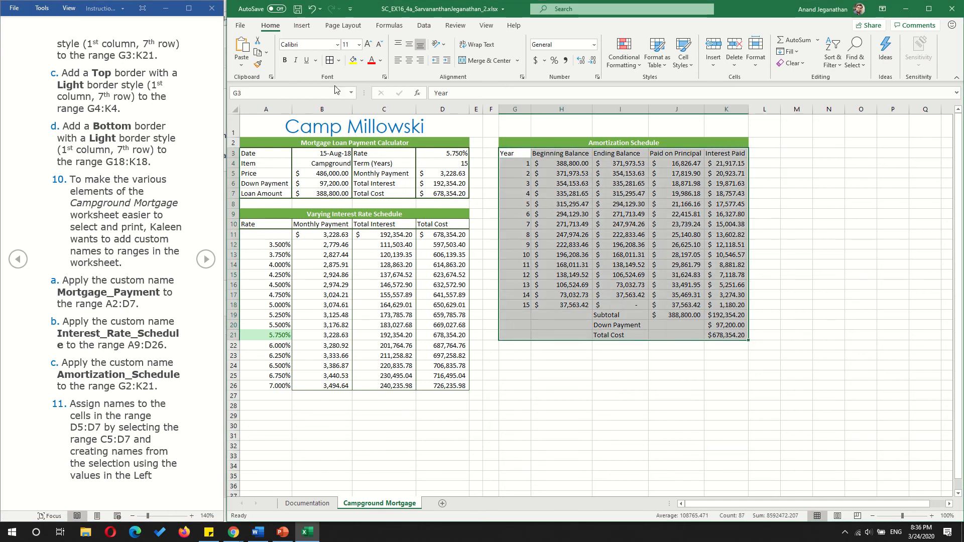
{"action": "left_click", "coordinate": [339, 61]}
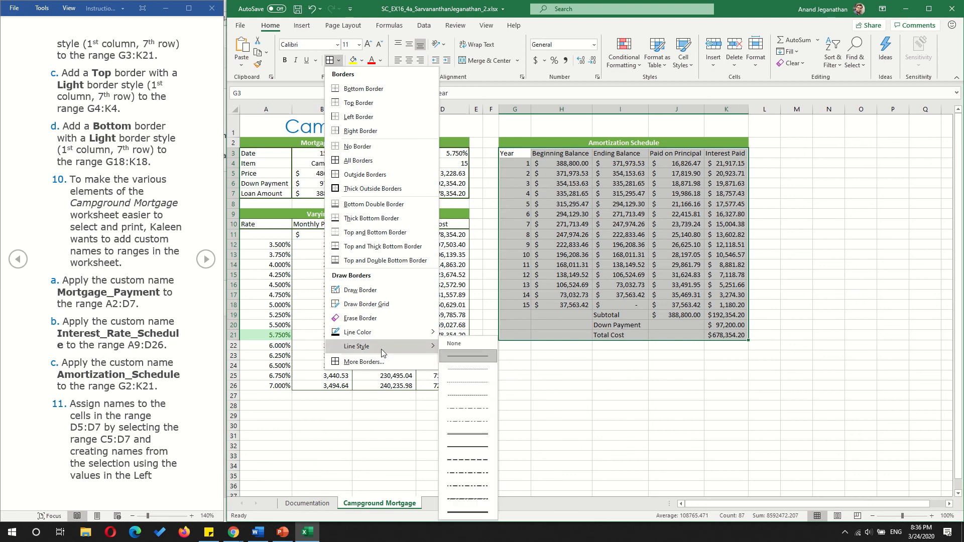
{"action": "left_click", "coordinate": [381, 372]}
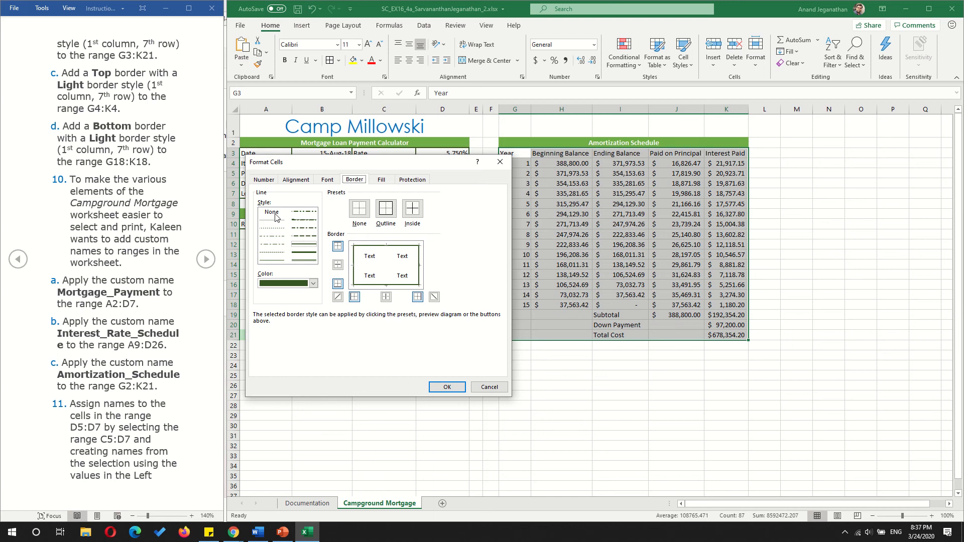
{"action": "left_click", "coordinate": [270, 261]}
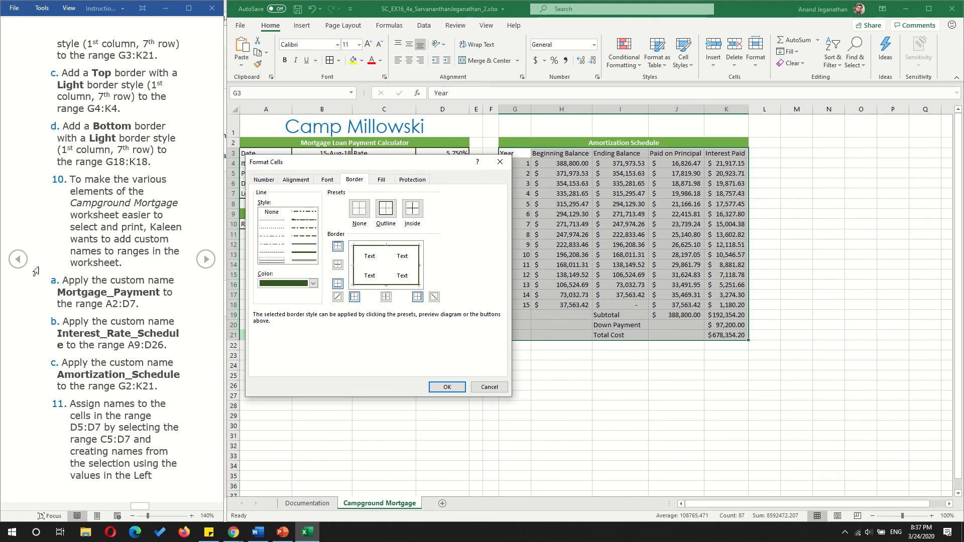
{"action": "left_click", "coordinate": [18, 260]}
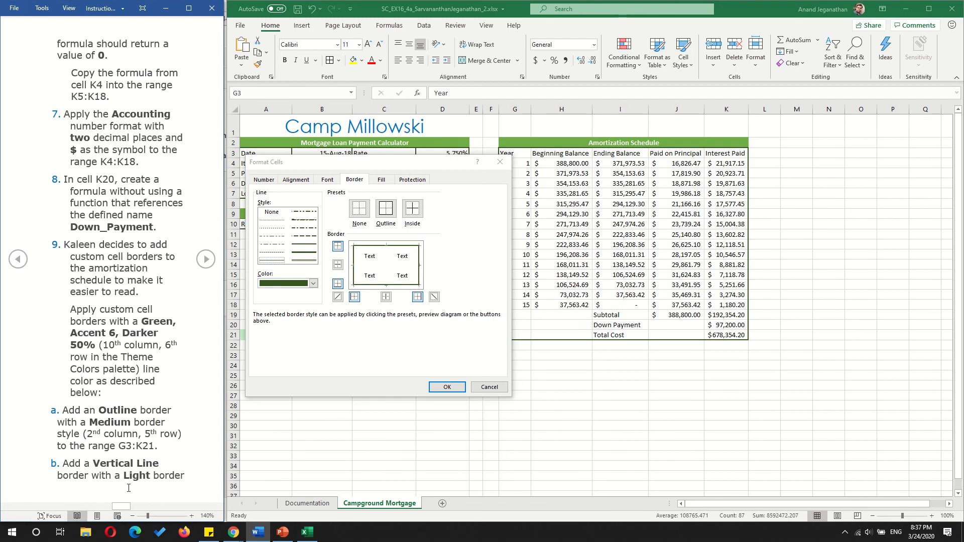
{"action": "left_click", "coordinate": [205, 265]}
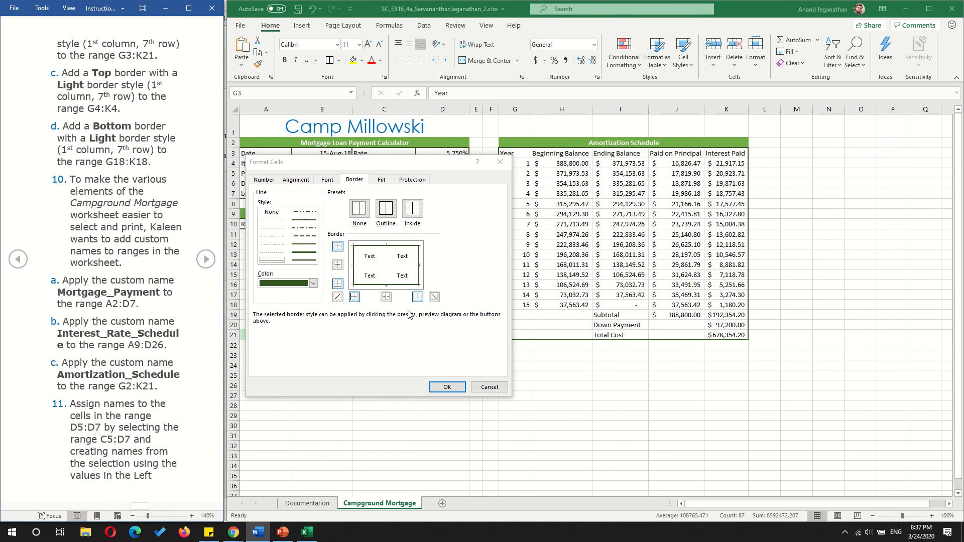
{"action": "left_click", "coordinate": [386, 298]}
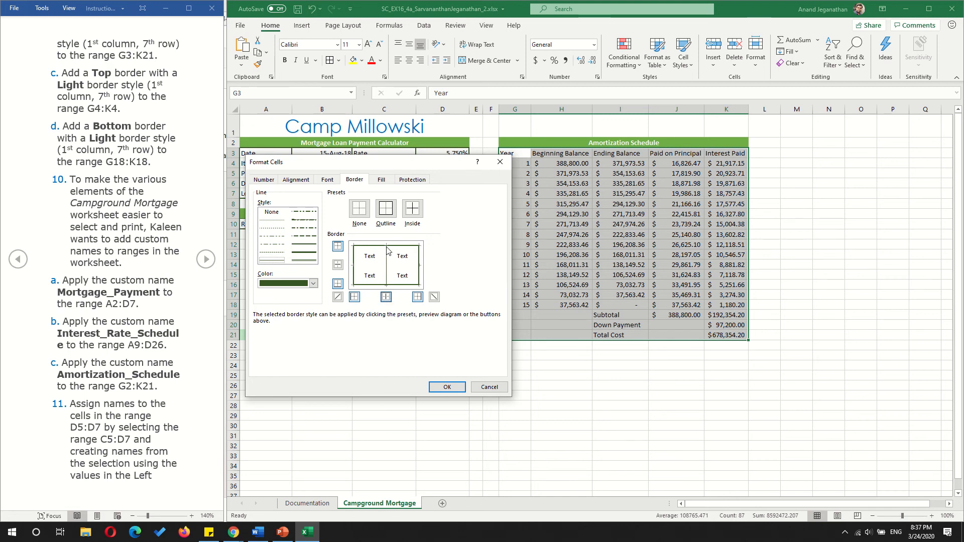
{"action": "left_click", "coordinate": [451, 388]}
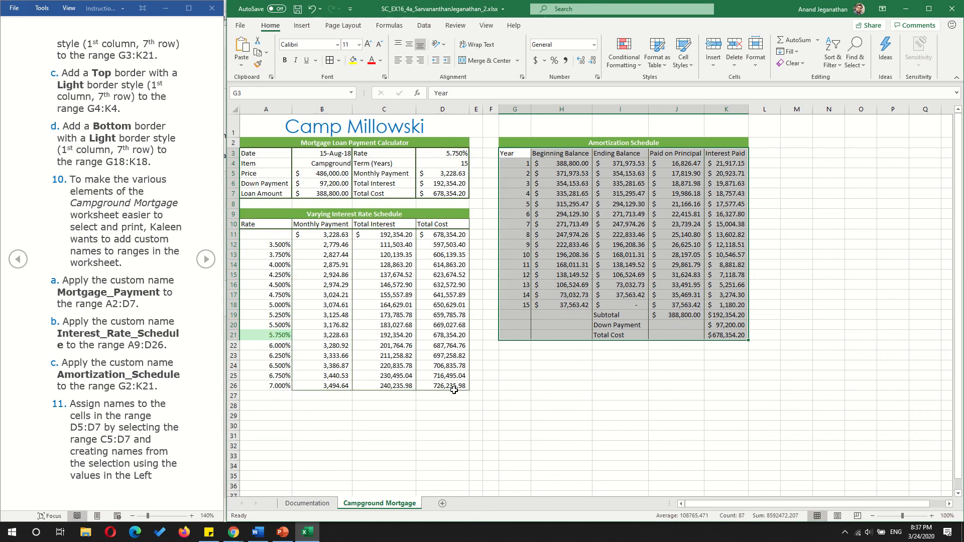
{"action": "left_click", "coordinate": [596, 407]}
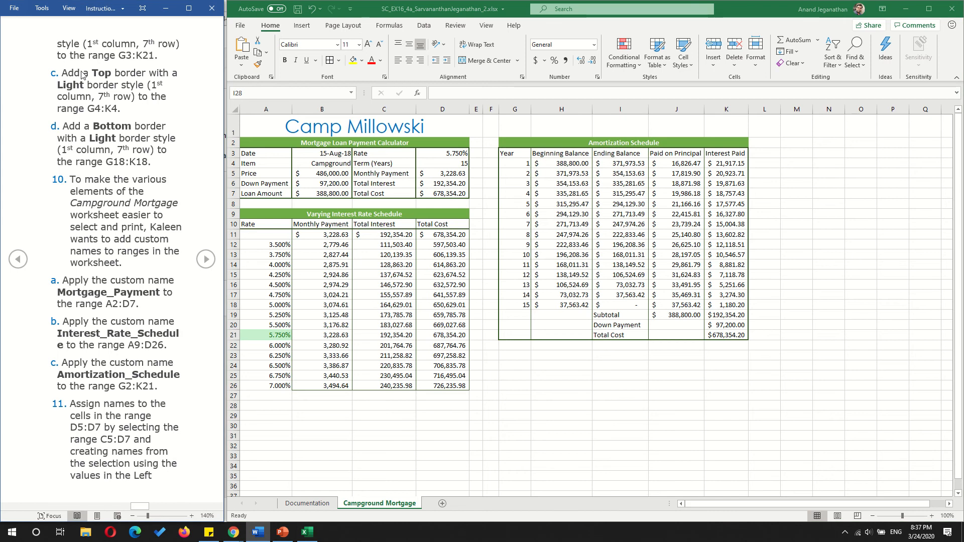
- Add a top border to G4:K4 in the light line style from the 1st column, 7th row
{"action": "left_click_drag", "start_coordinate": [66, 73], "coordinate": [158, 112]}
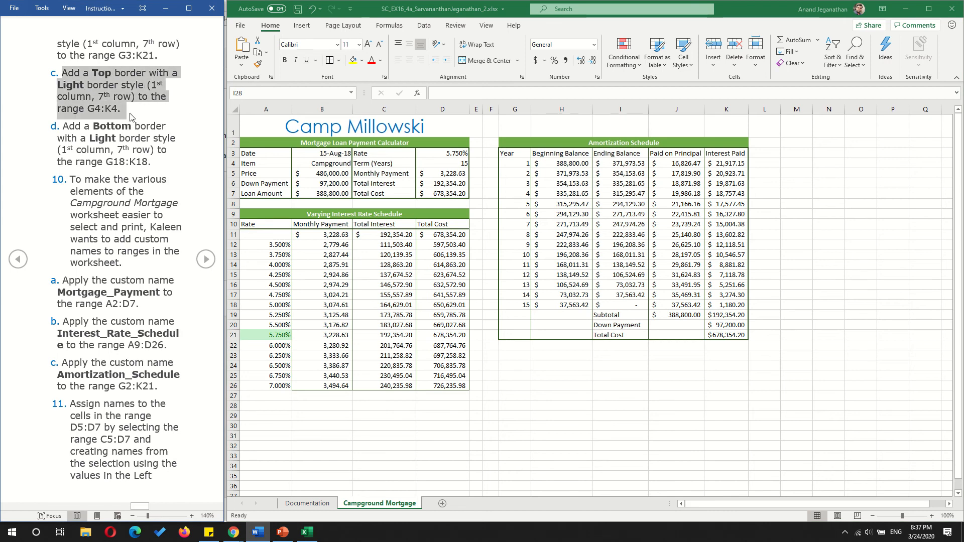
{"action": "left_click", "coordinate": [524, 171]}
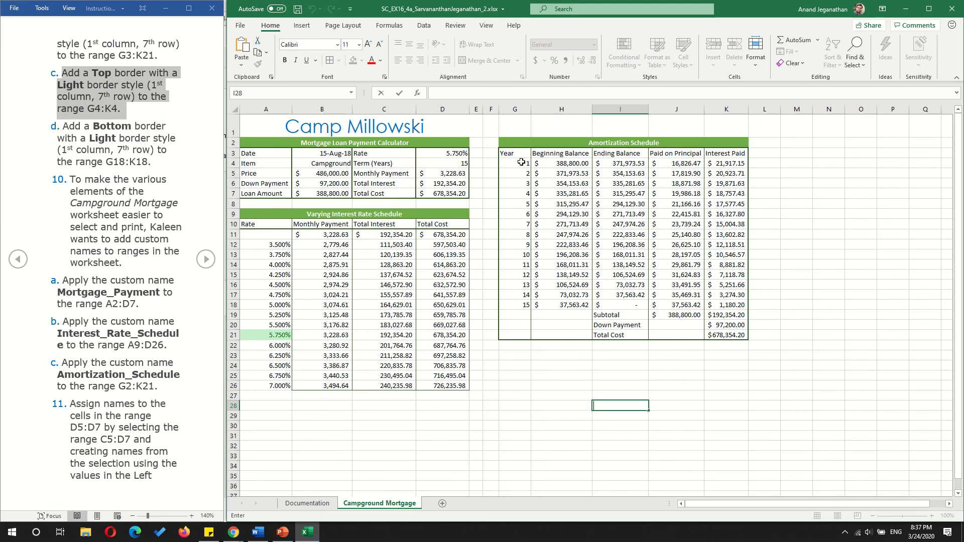
{"action": "left_click", "coordinate": [516, 164]}
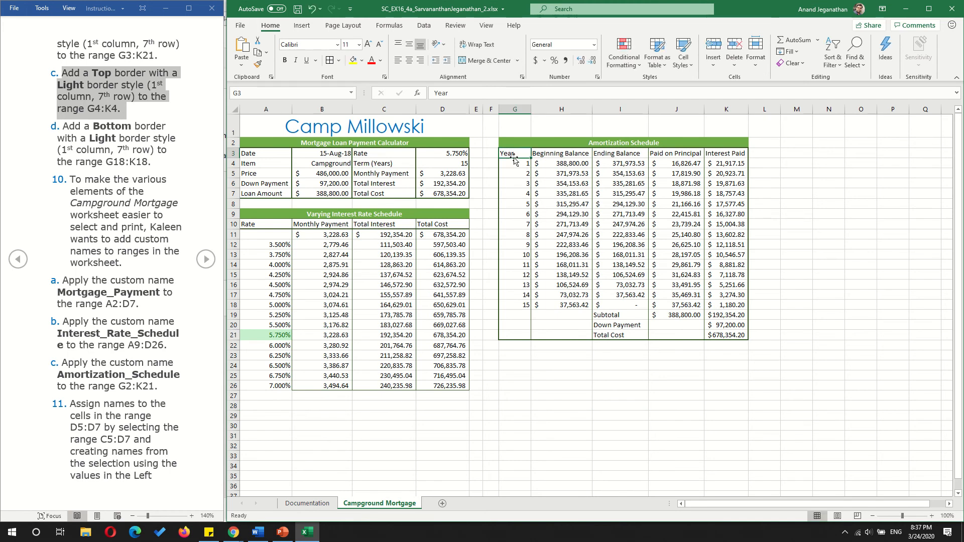
{"action": "left_click_drag", "start_coordinate": [515, 163], "coordinate": [733, 164]}
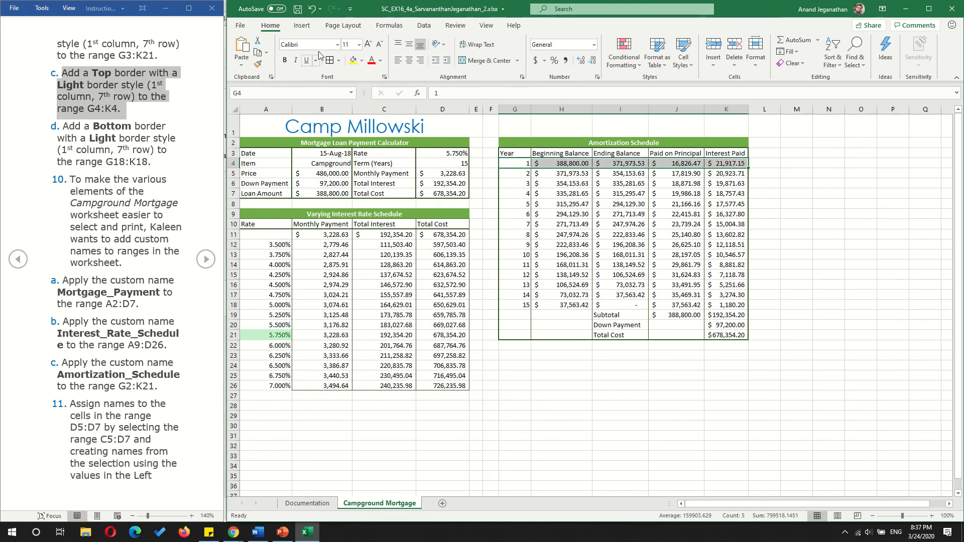
{"action": "left_click", "coordinate": [339, 61]}
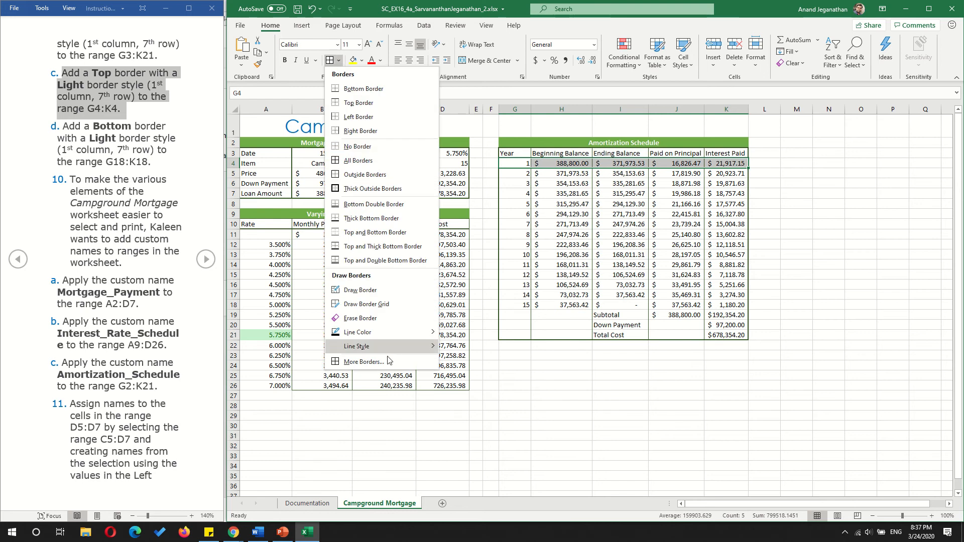
{"action": "left_click", "coordinate": [362, 362]}
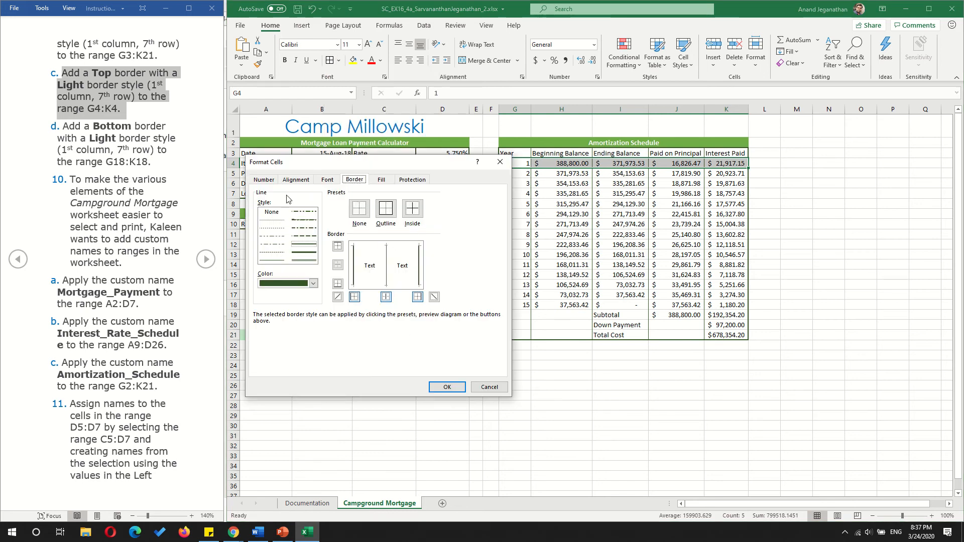
{"action": "left_click", "coordinate": [274, 260]}
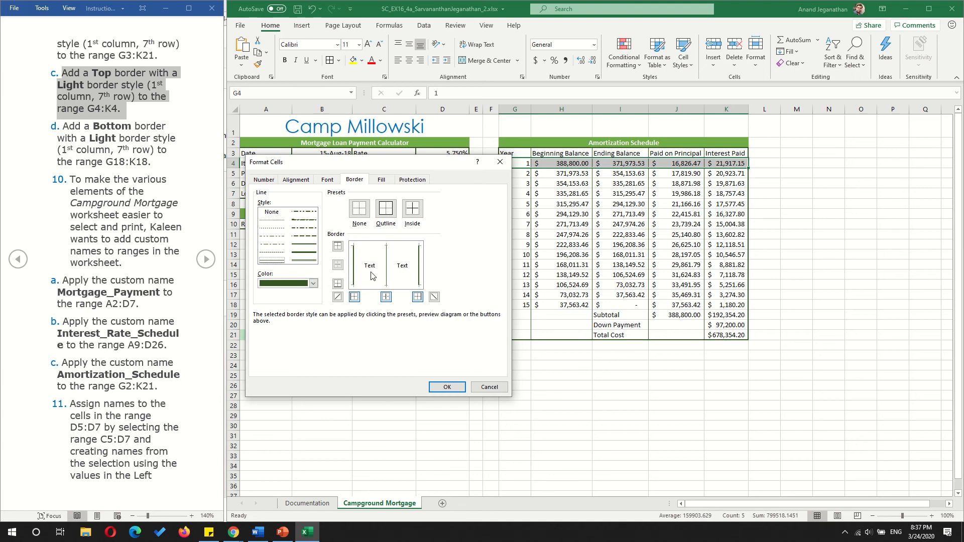
{"action": "left_click", "coordinate": [339, 249]}
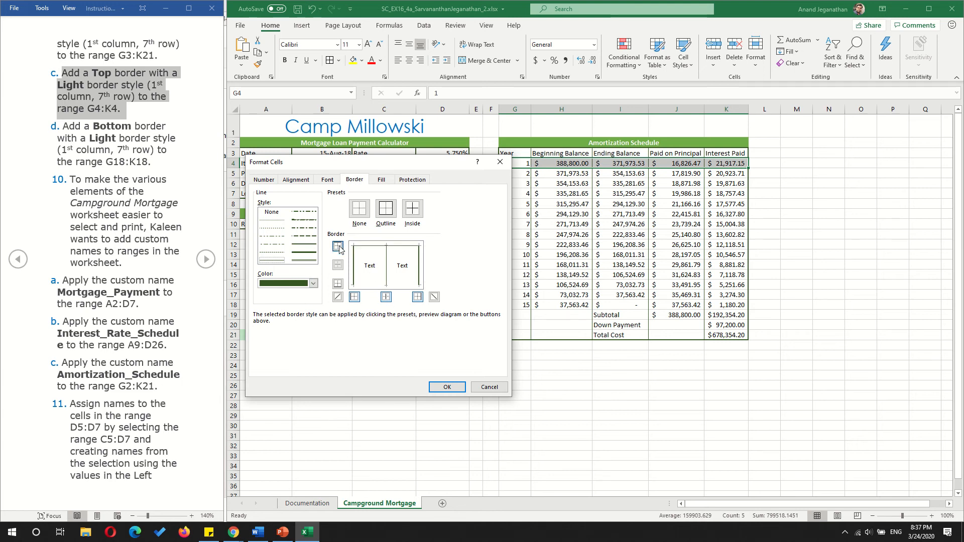
{"action": "left_click", "coordinate": [460, 390]}
{"action": "left_click", "coordinate": [584, 423]}
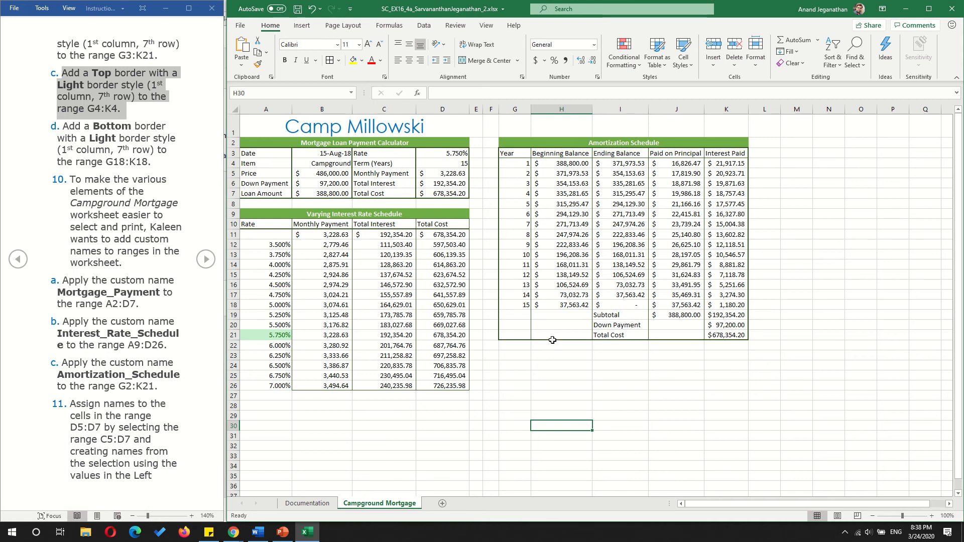
- Add a dark green bottom border to G18:K18 in the light line style from the 1st column, 7th row
{"action": "left_click", "coordinate": [520, 303]}
{"action": "left_click_drag", "start_coordinate": [520, 303], "coordinate": [717, 307]}
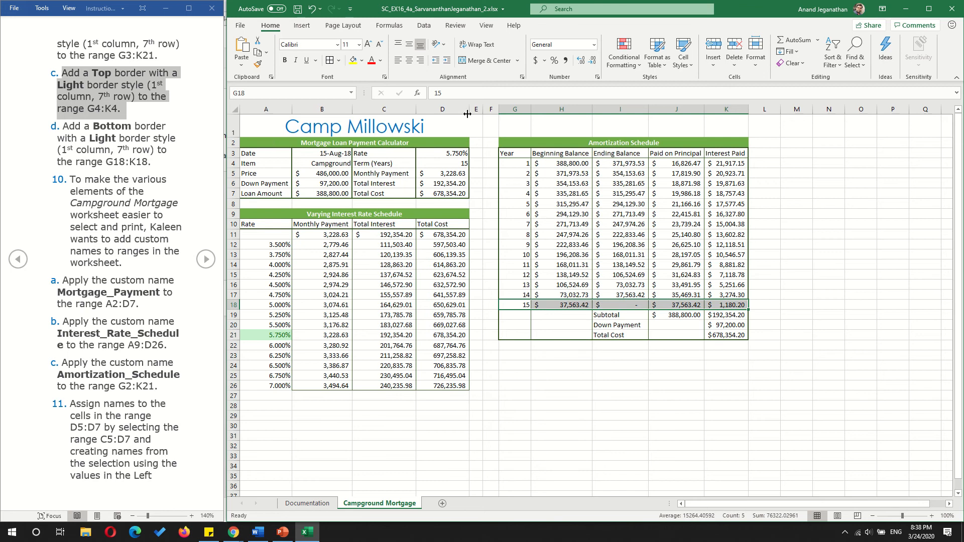
{"action": "left_click", "coordinate": [339, 60]}
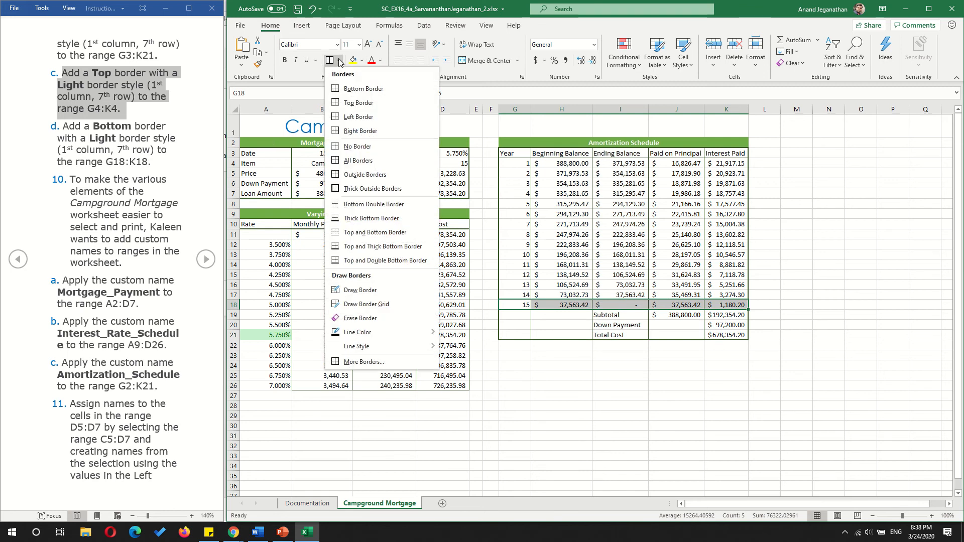
{"action": "left_click", "coordinate": [364, 362]}
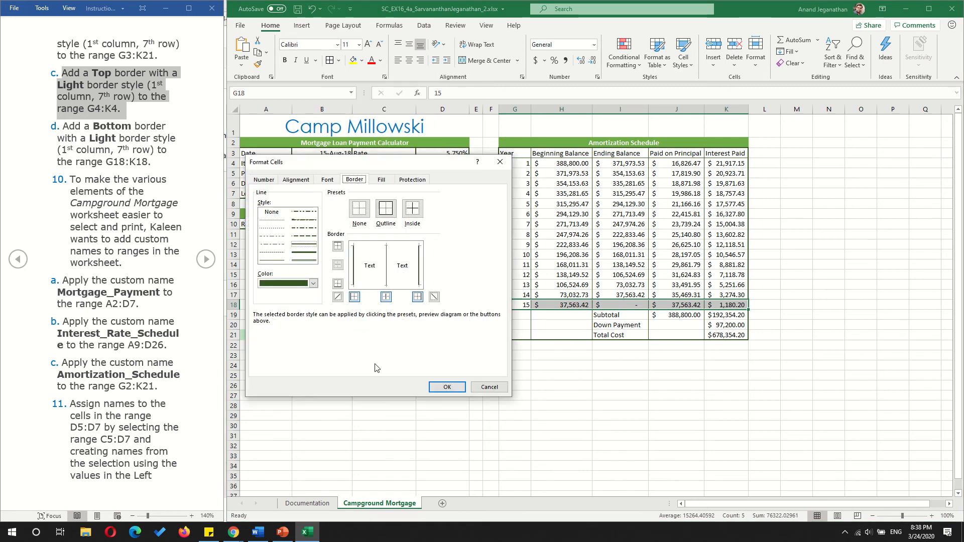
{"action": "left_click", "coordinate": [278, 261]}
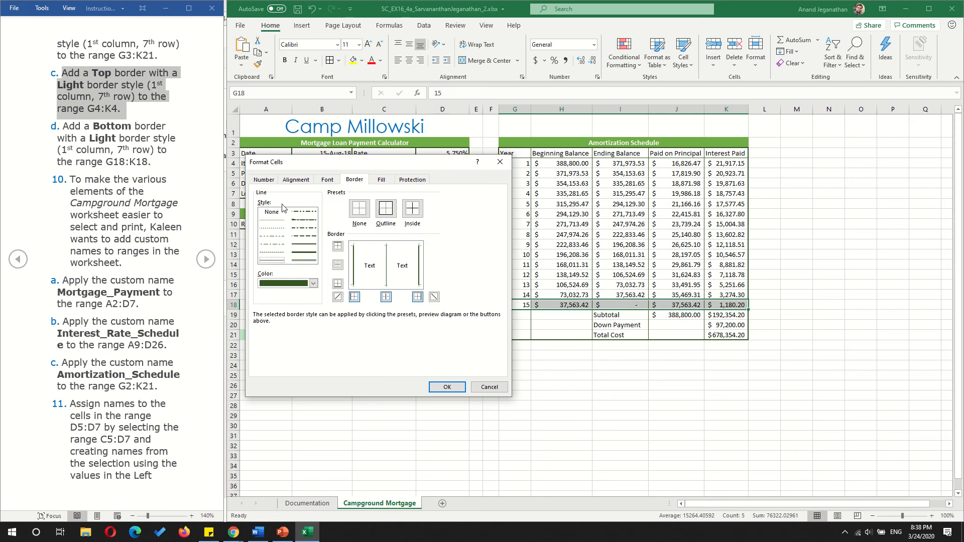
{"action": "left_click", "coordinate": [313, 283]}
{"action": "left_click", "coordinate": [339, 363]}
{"action": "left_click", "coordinate": [338, 285]}
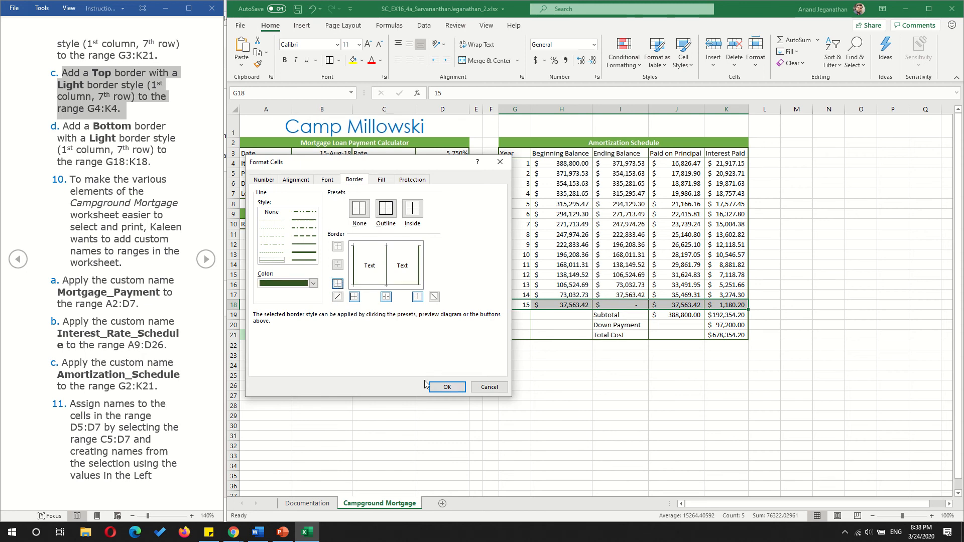
{"action": "left_click", "coordinate": [451, 391]}
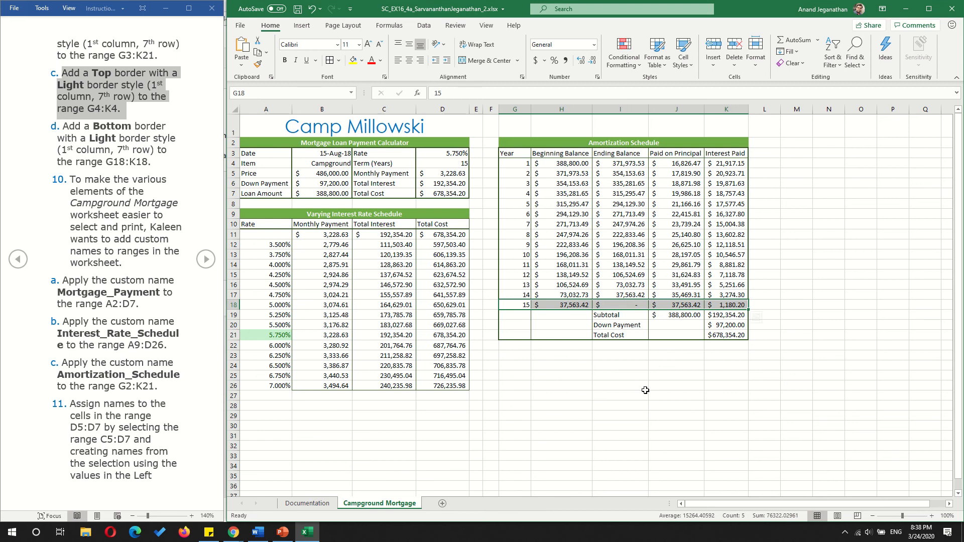
{"action": "left_click", "coordinate": [644, 388]}
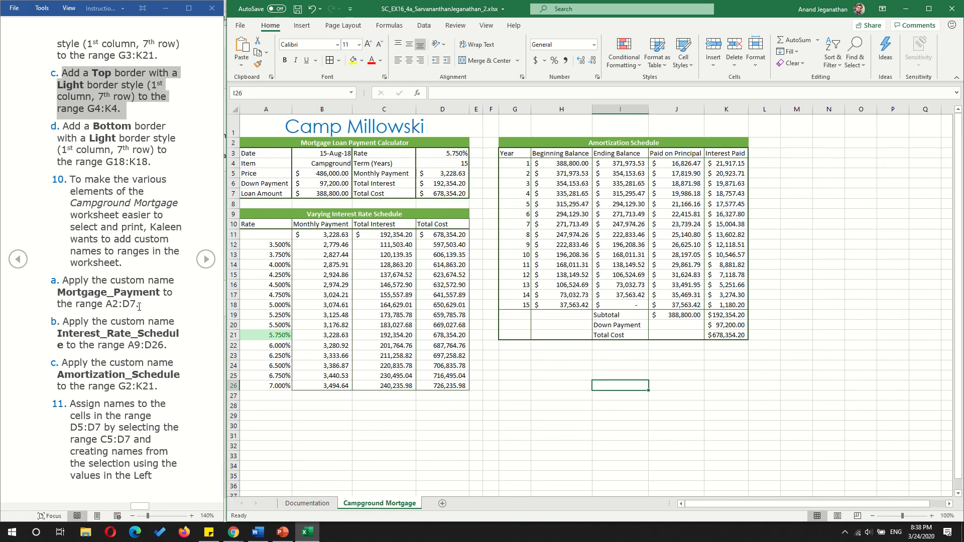
- Assign the custom range name Mortgage_Payment to A2:D7
{"action": "left_click", "coordinate": [71, 179]}
{"action": "left_click_drag", "start_coordinate": [75, 180], "coordinate": [138, 266]}
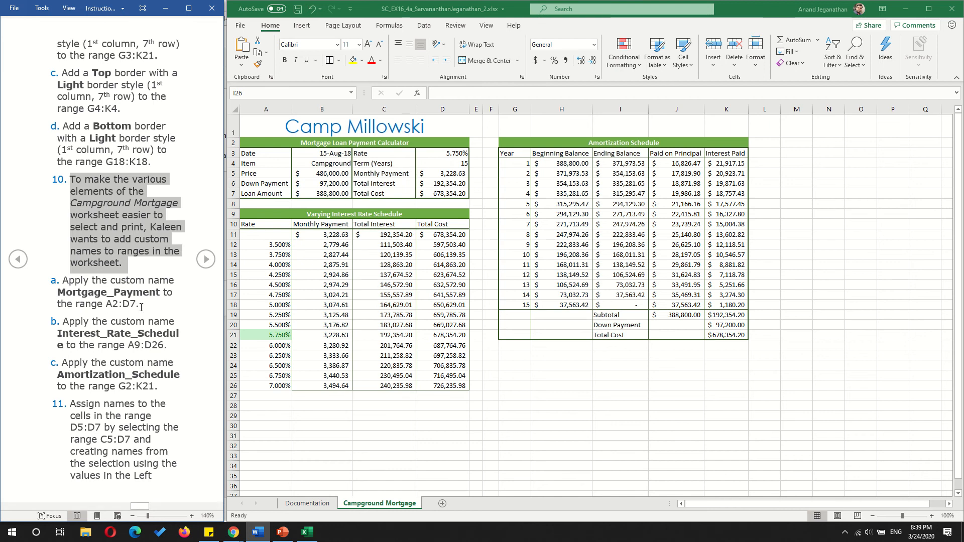
{"action": "left_click", "coordinate": [248, 143]}
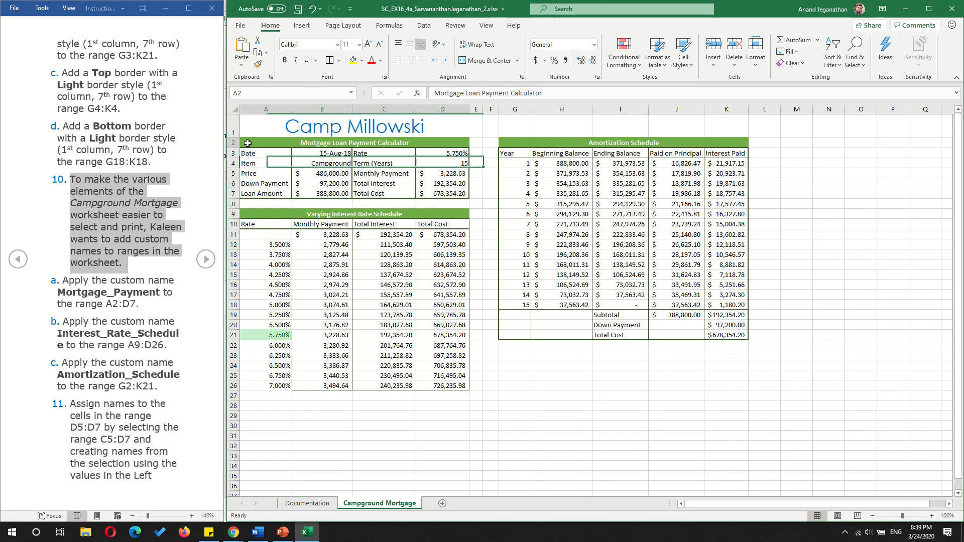
{"action": "left_click_drag", "start_coordinate": [248, 143], "coordinate": [434, 192]}
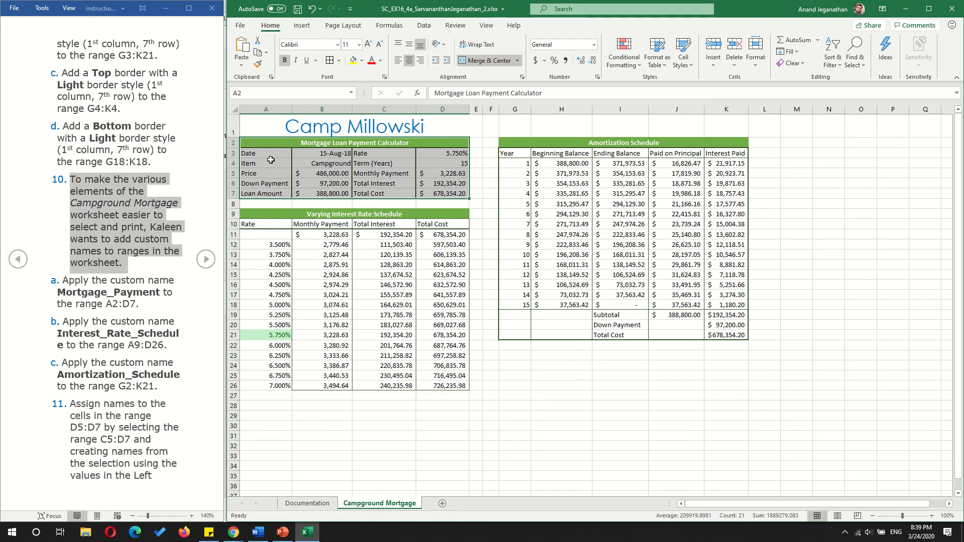
{"action": "left_click", "coordinate": [262, 95]}
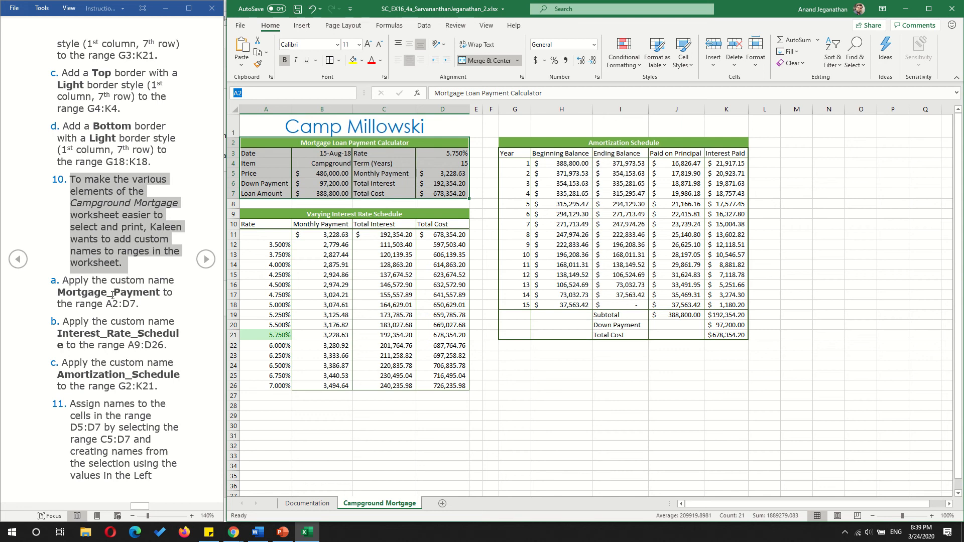
{"action": "type", "text": "Mo"}
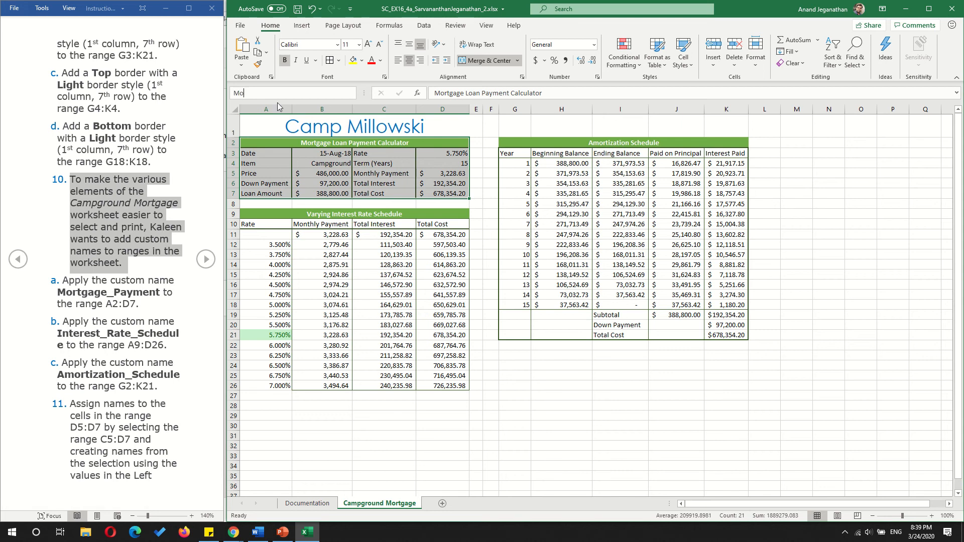
{"action": "type", "text": "rtgage_Payment"}
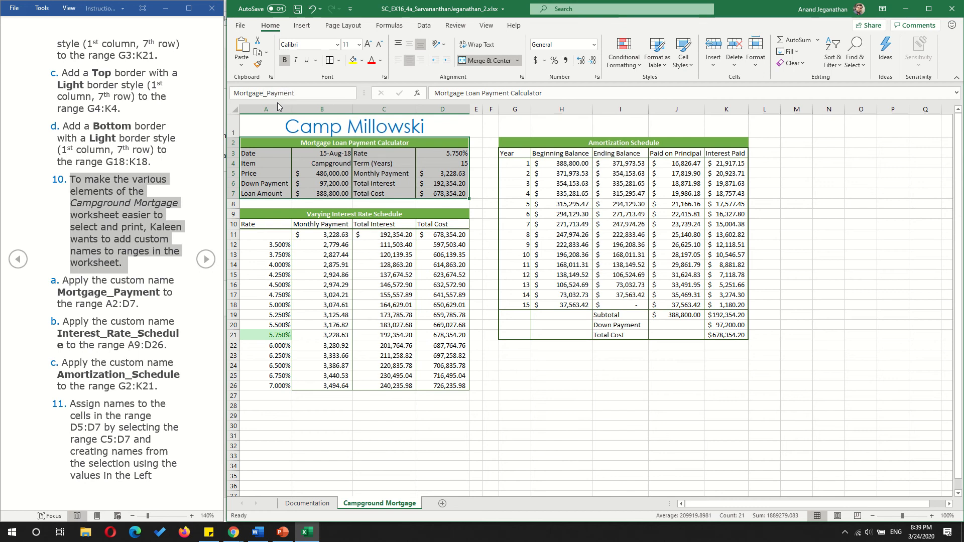
{"action": "key", "text": "Return"}
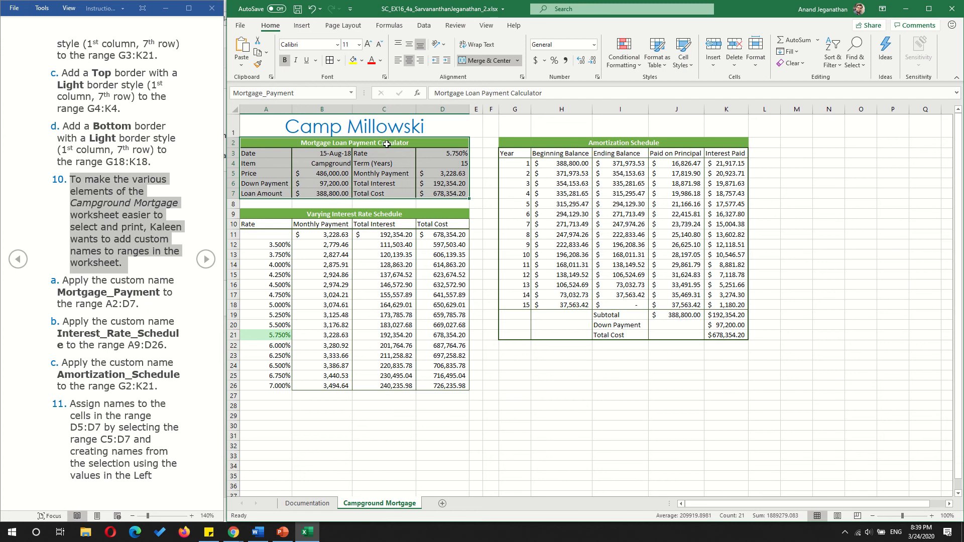
- Check the defined names by jumping to Loan_Amount and then to Mortgage_Payment
{"action": "left_click", "coordinate": [351, 93]}
{"action": "left_click", "coordinate": [255, 116]}
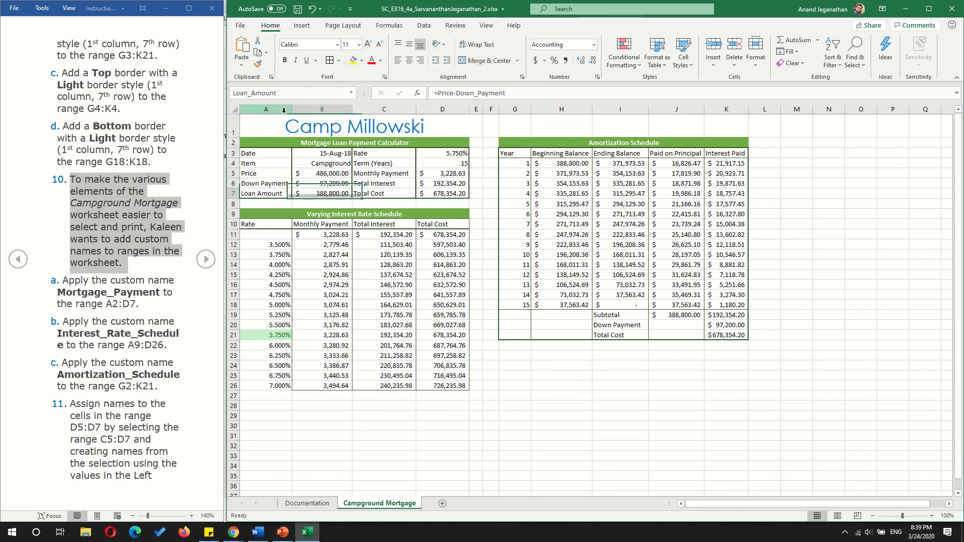
{"action": "left_click", "coordinate": [354, 93]}
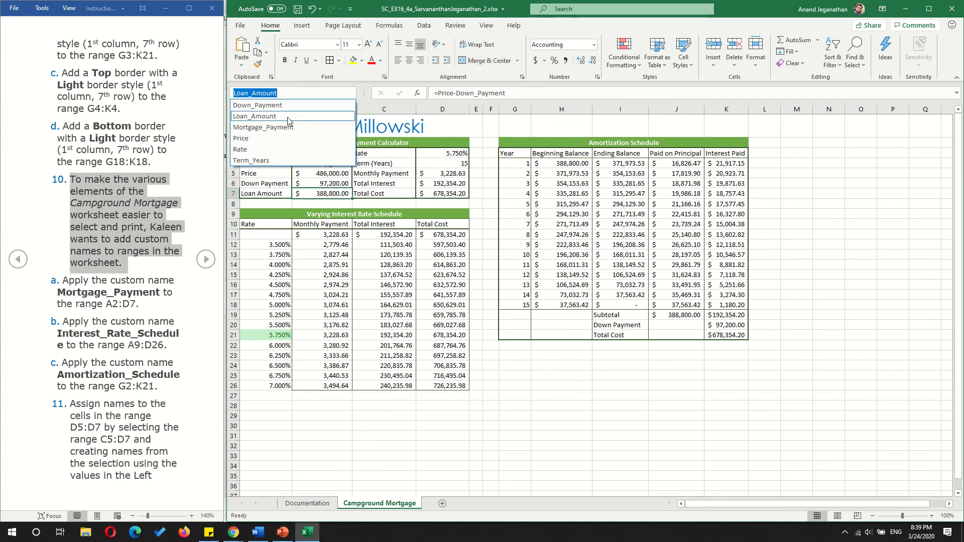
{"action": "left_click", "coordinate": [284, 129]}
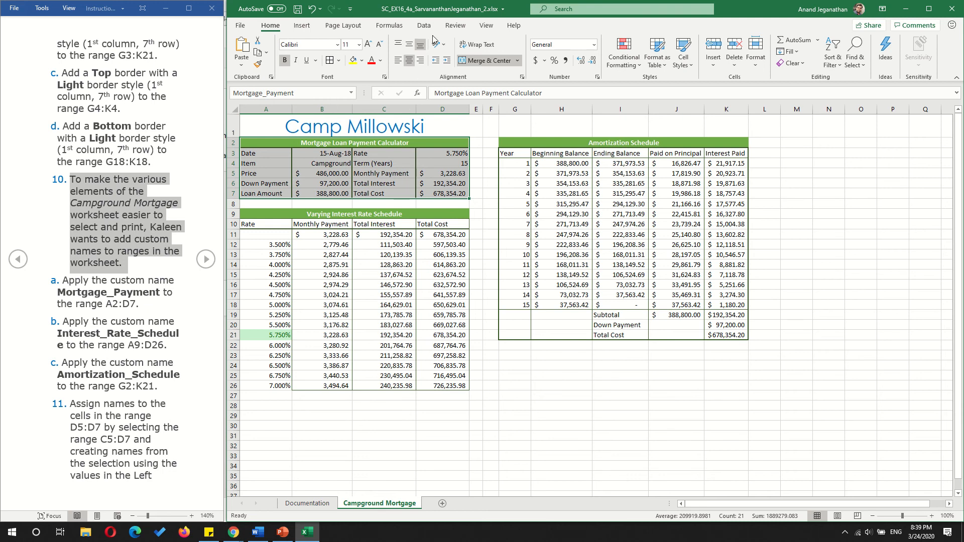
- Inspect the Mortgage_Payment entry in the Name Manager, widening the Name column to show it in full
{"action": "left_click", "coordinate": [391, 28]}
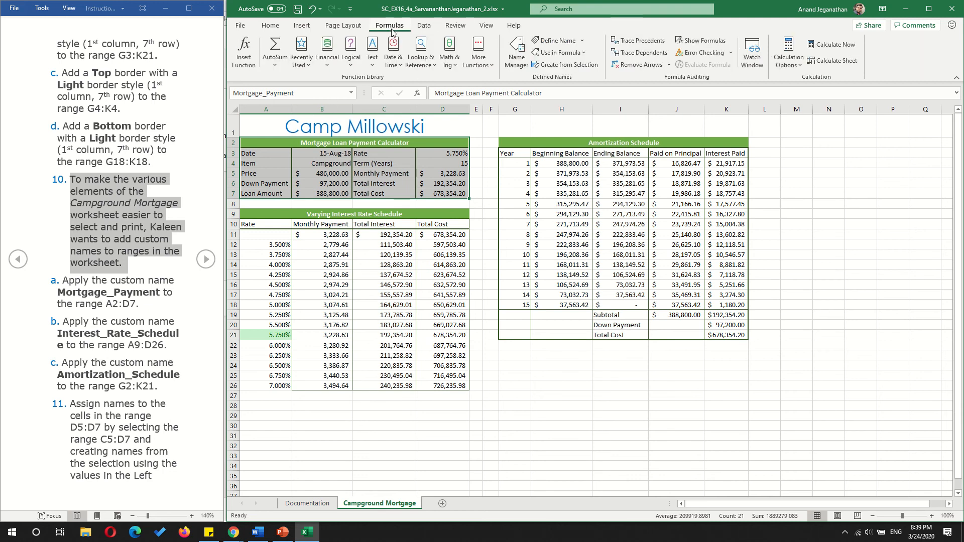
{"action": "left_click", "coordinate": [518, 58]}
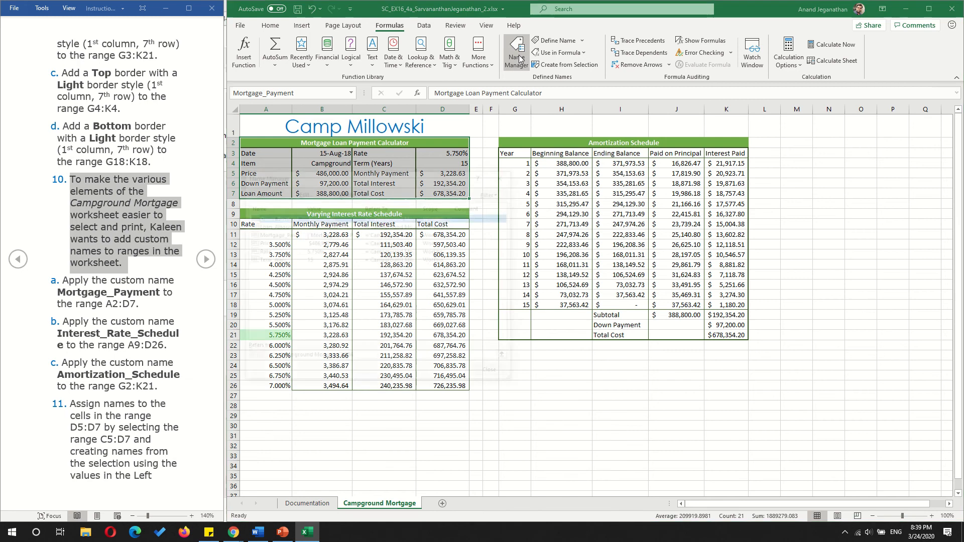
{"action": "left_click_drag", "start_coordinate": [361, 180], "coordinate": [634, 208]}
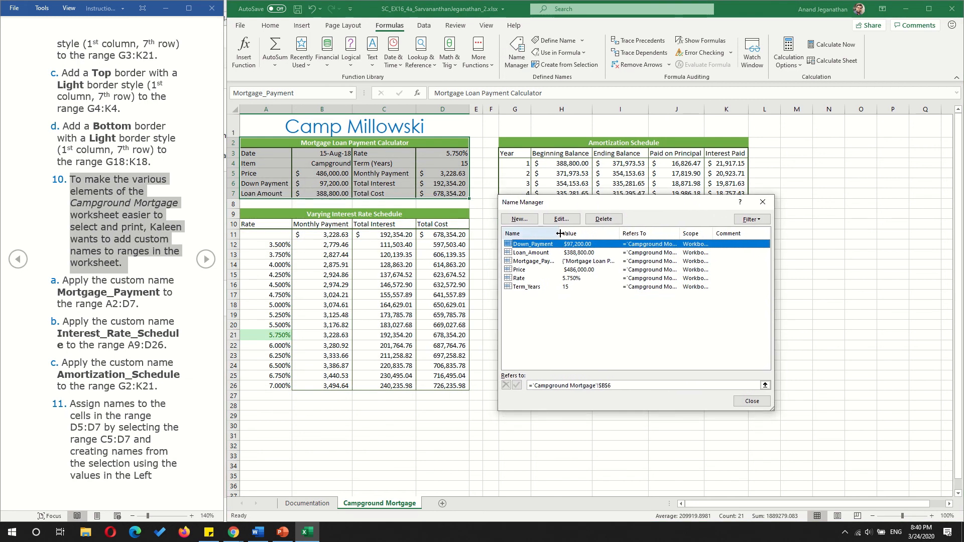
{"action": "left_click_drag", "start_coordinate": [560, 233], "coordinate": [574, 233]}
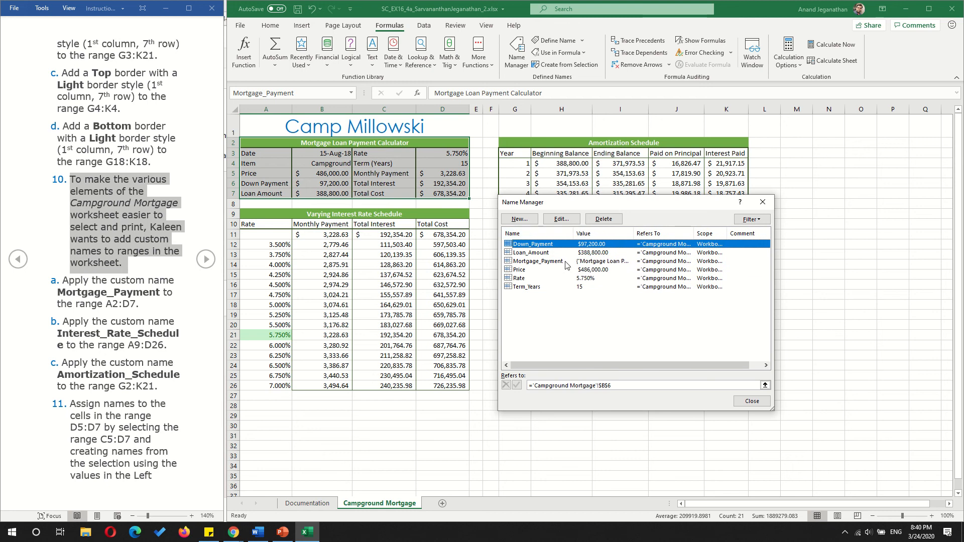
{"action": "left_click", "coordinate": [527, 262]}
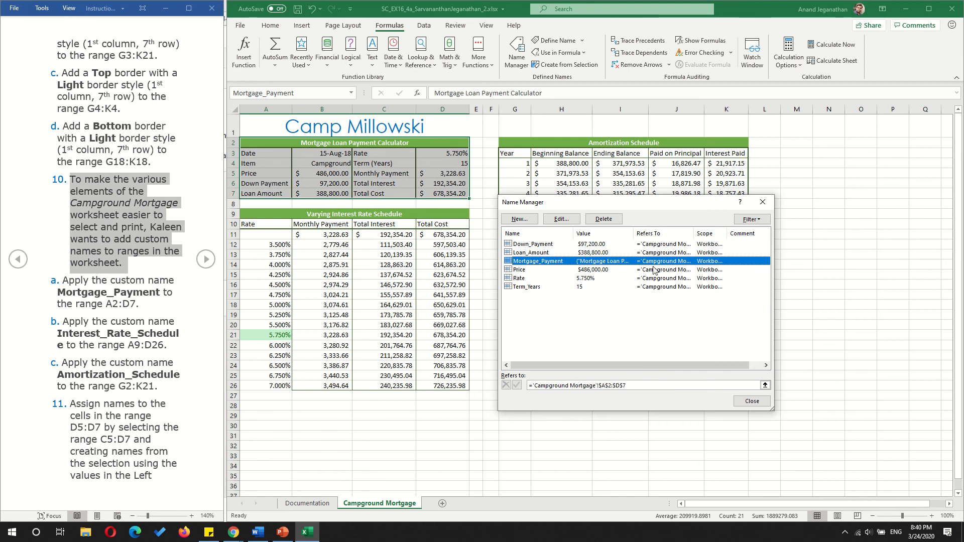
- Edit the Mortgage_Payment name, reselect A2:D7 as its reference, and close the Name Manager
{"action": "left_click", "coordinate": [568, 224]}
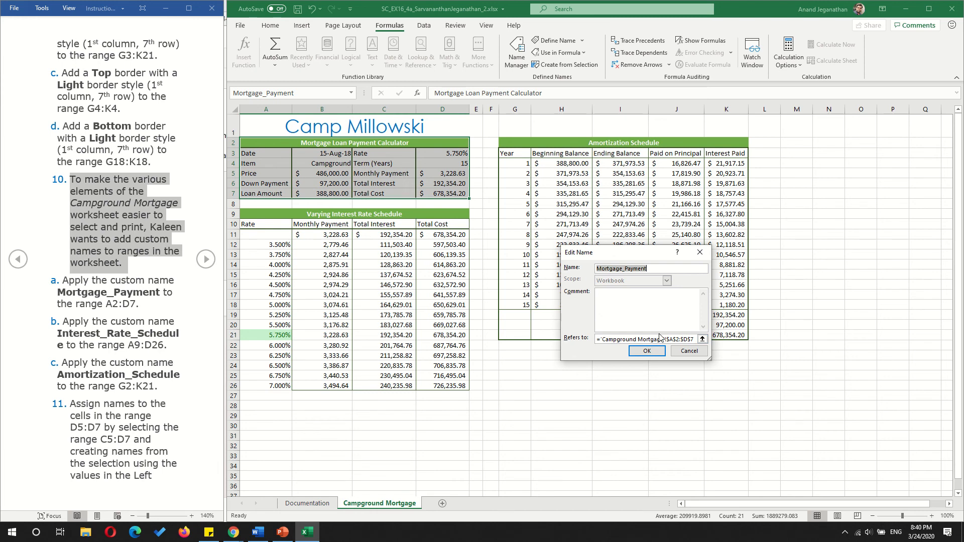
{"action": "left_click", "coordinate": [703, 339]}
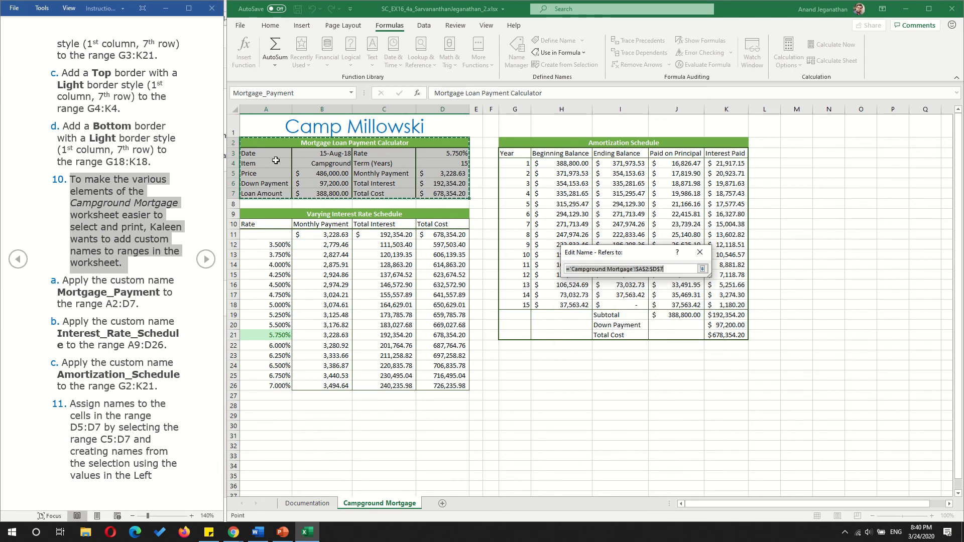
{"action": "left_click", "coordinate": [247, 141]}
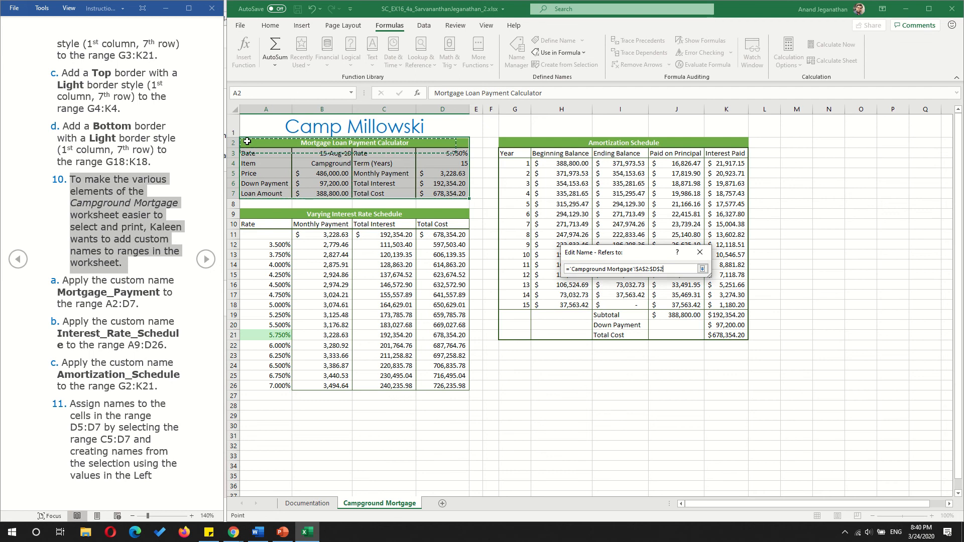
{"action": "left_click_drag", "start_coordinate": [248, 141], "coordinate": [268, 195]}
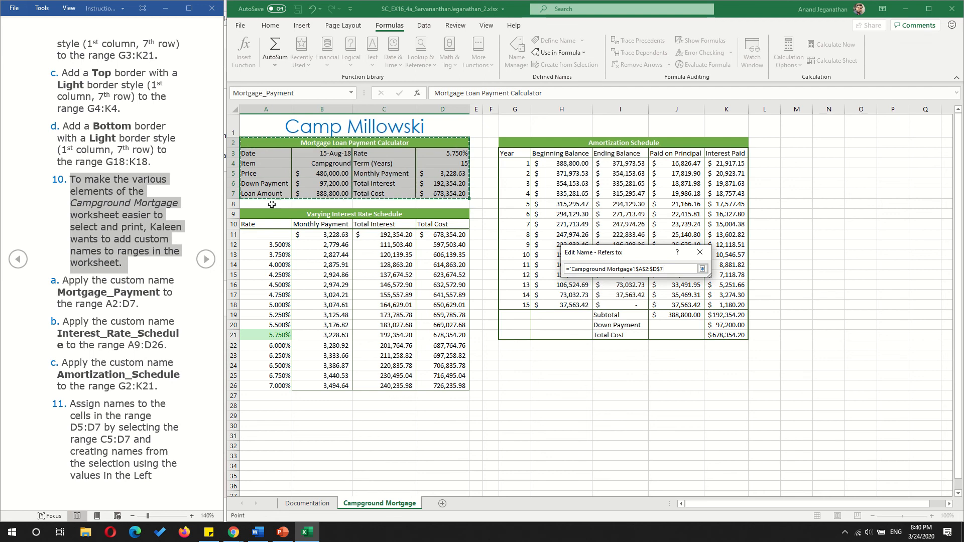
{"action": "left_click", "coordinate": [702, 269]}
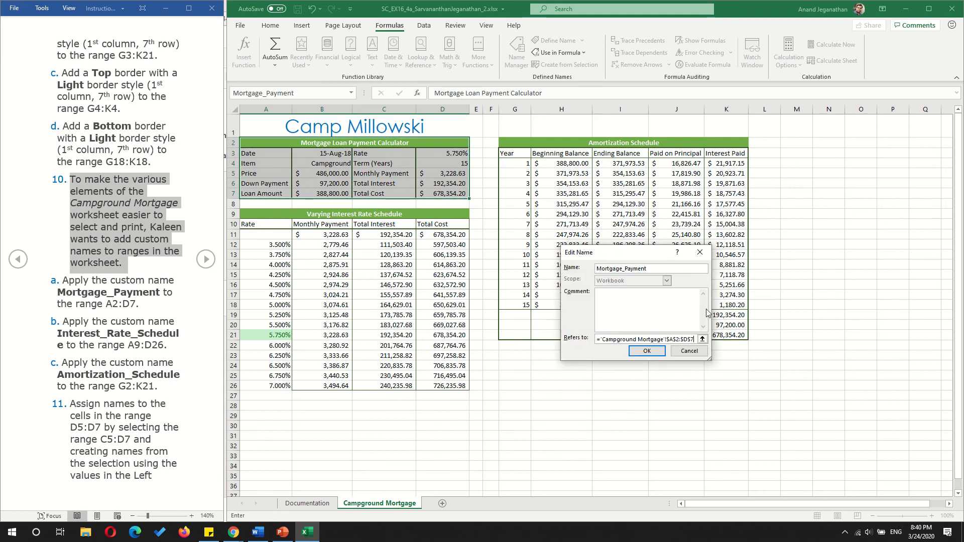
{"action": "left_click", "coordinate": [647, 351]}
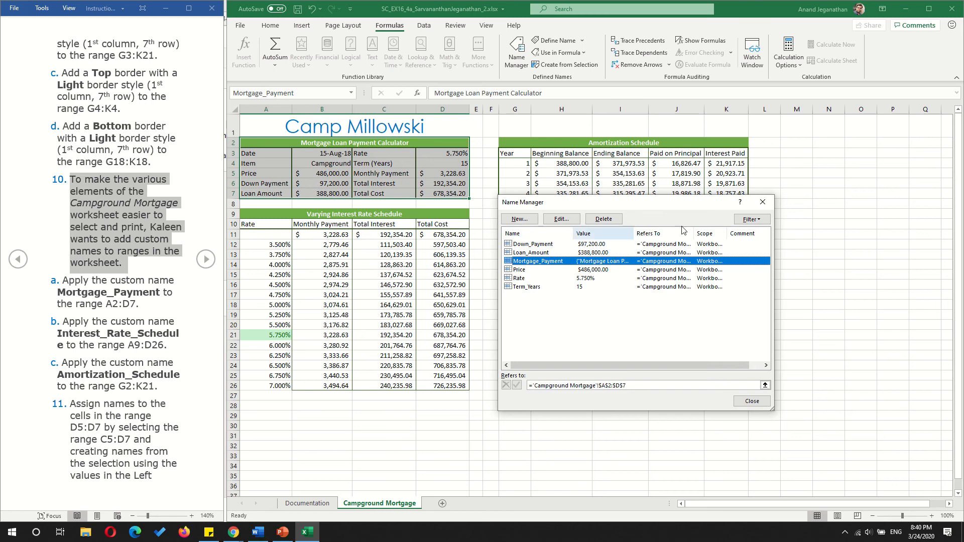
{"action": "left_click", "coordinate": [752, 401]}
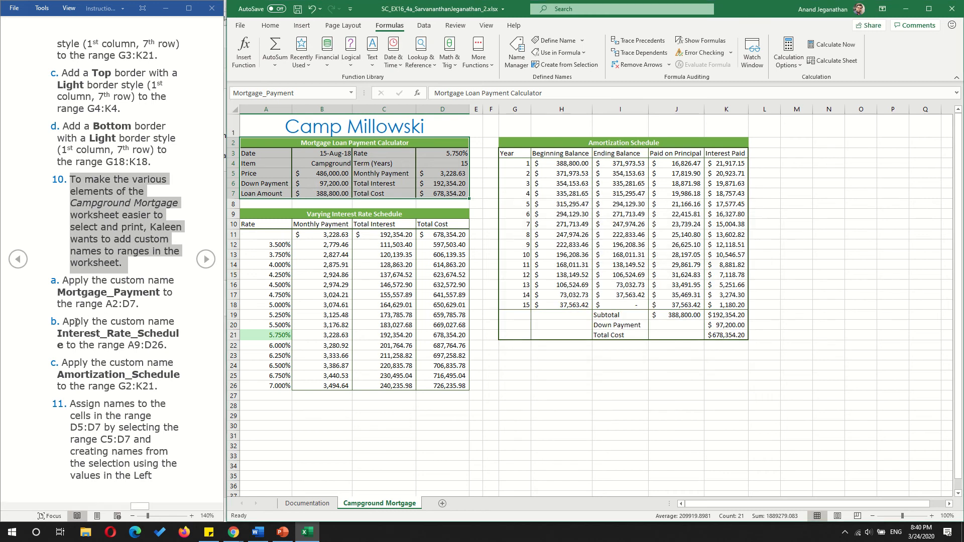
- Assign the custom range name Interest_Rate_Schedule to A9:D26
{"action": "left_click_drag", "start_coordinate": [61, 322], "coordinate": [175, 350]}
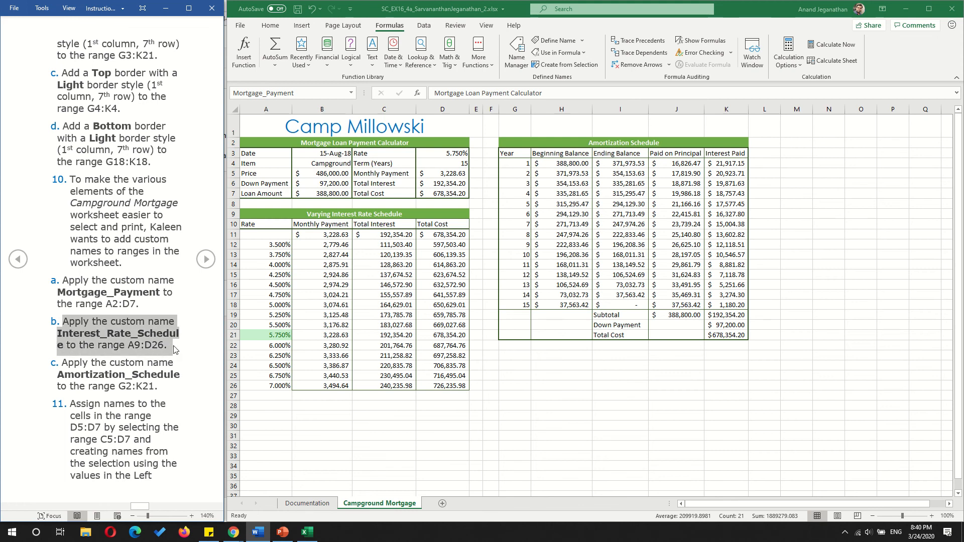
{"action": "left_click", "coordinate": [261, 238]}
{"action": "left_click_drag", "start_coordinate": [253, 215], "coordinate": [390, 386]}
{"action": "left_click", "coordinate": [251, 93]}
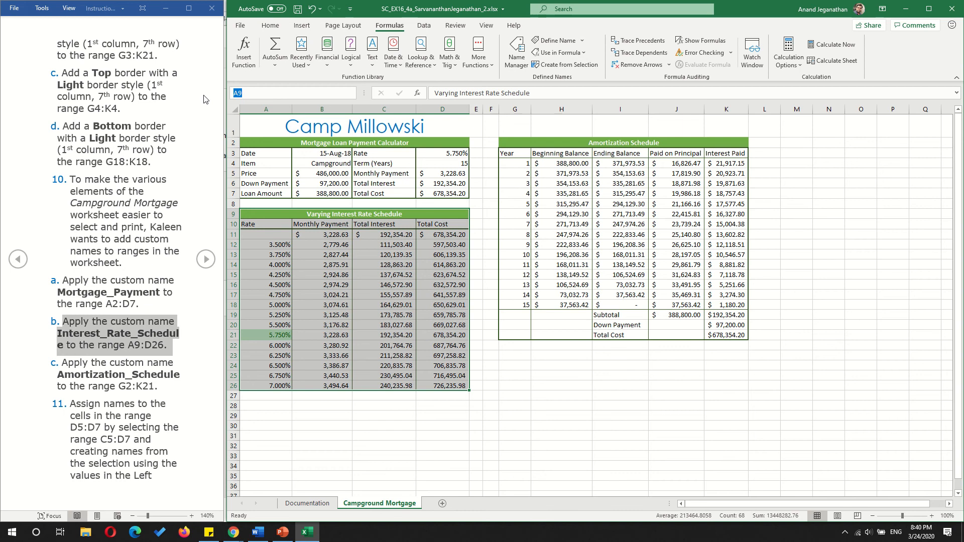
{"action": "type", "text": "Interest_Rate_Schedule"}
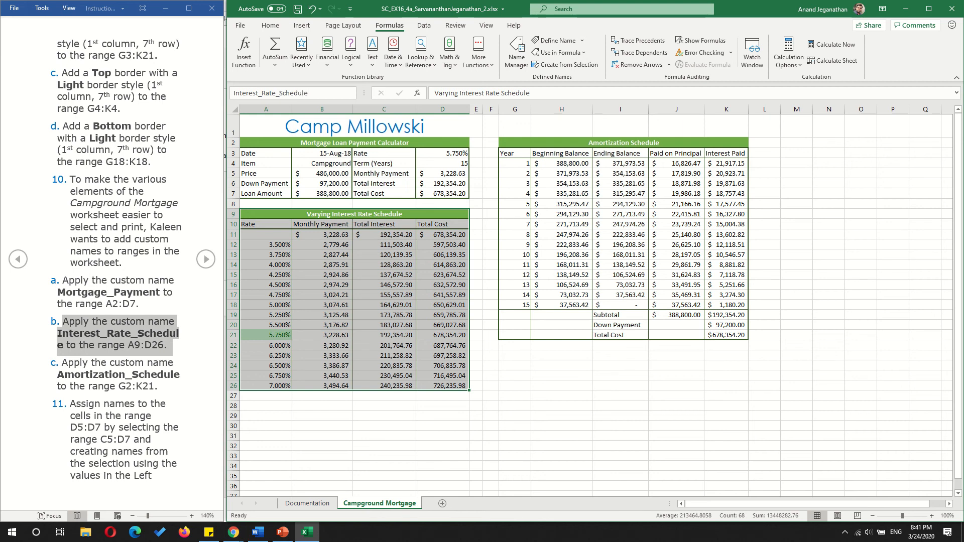
{"action": "key", "text": "Return"}
- Check the Interest_Rate_Schedule name by jumping to its range from another cell
{"action": "left_click", "coordinate": [534, 345]}
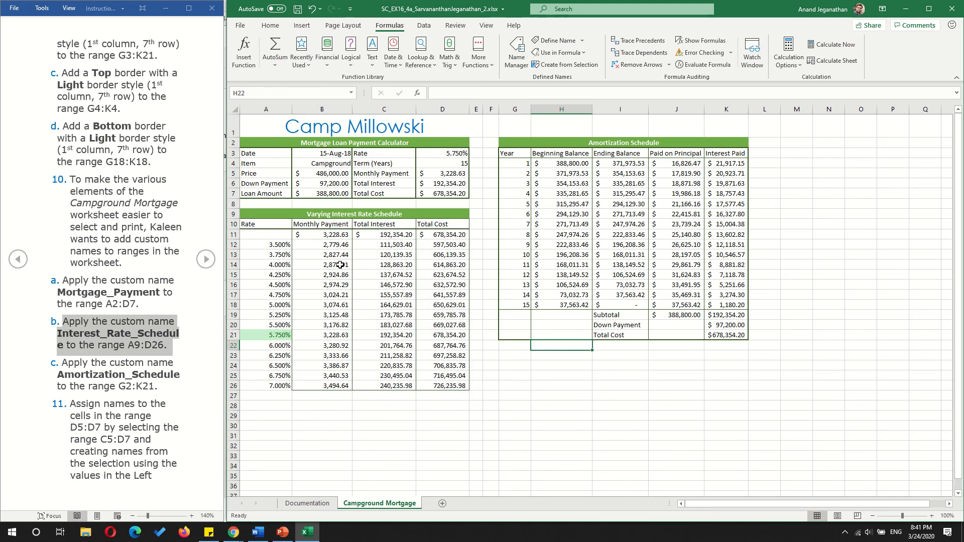
{"action": "left_click", "coordinate": [340, 265]}
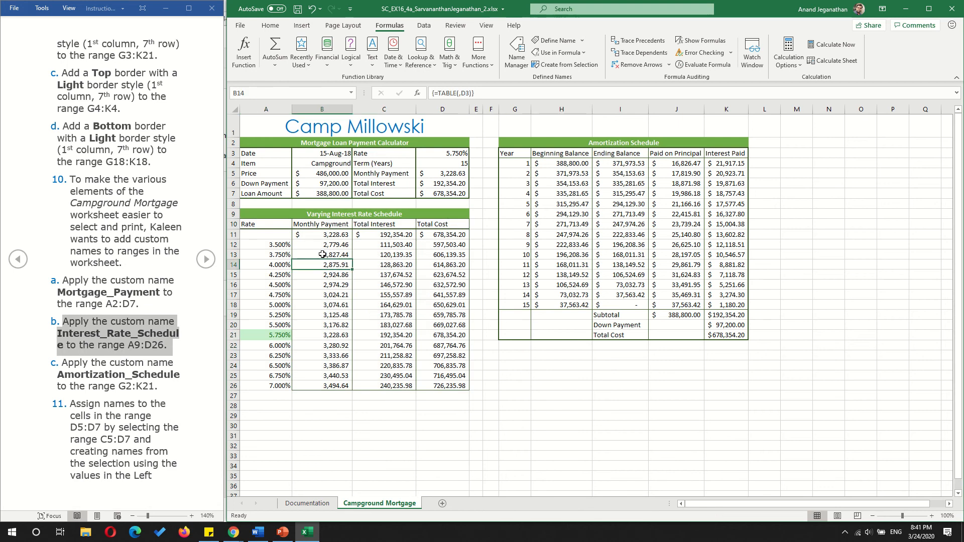
{"action": "left_click", "coordinate": [351, 93]}
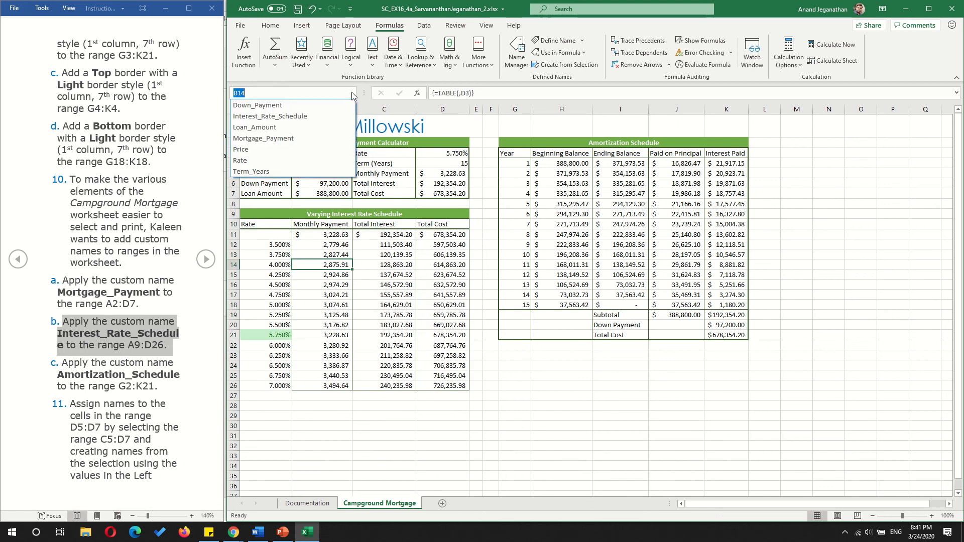
{"action": "left_click", "coordinate": [309, 120]}
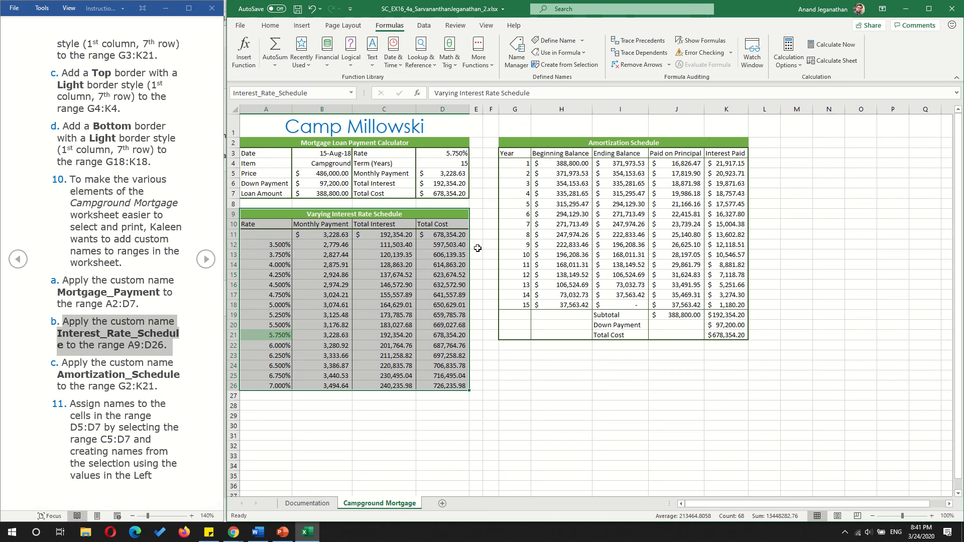
- Assign the custom range name Amortization_Schedule to G2:K21
{"action": "left_click", "coordinate": [509, 139]}
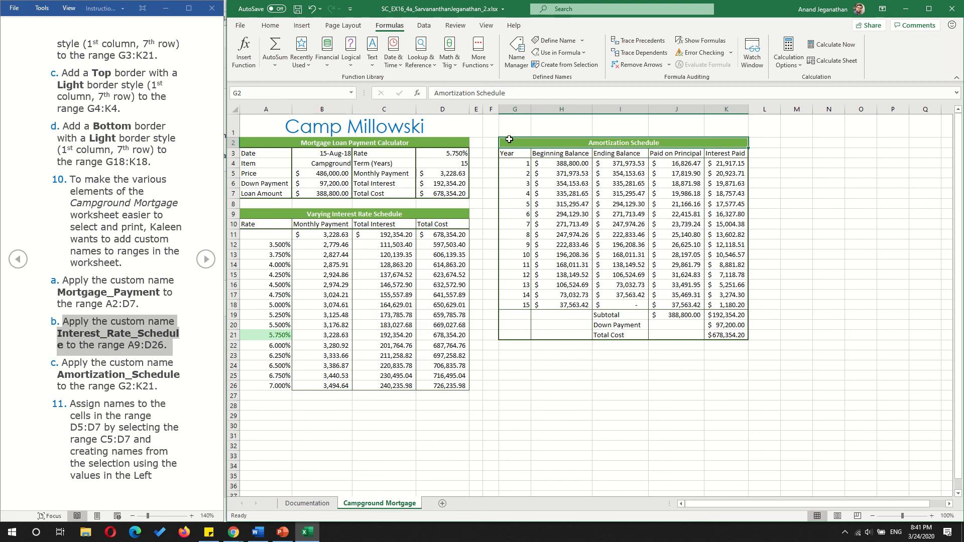
{"action": "left_click_drag", "start_coordinate": [509, 140], "coordinate": [696, 334]}
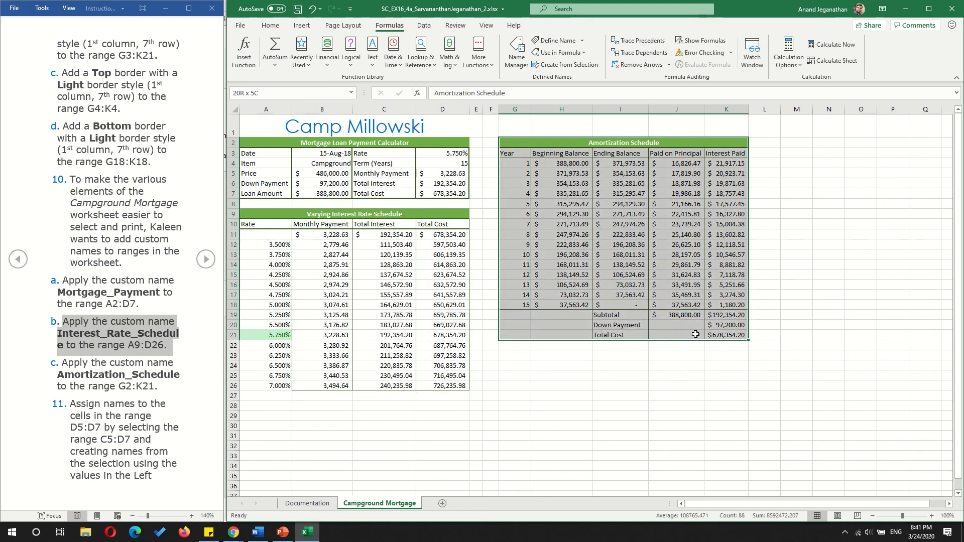
{"action": "left_click", "coordinate": [254, 93]}
{"action": "type", "text": "Amor"}
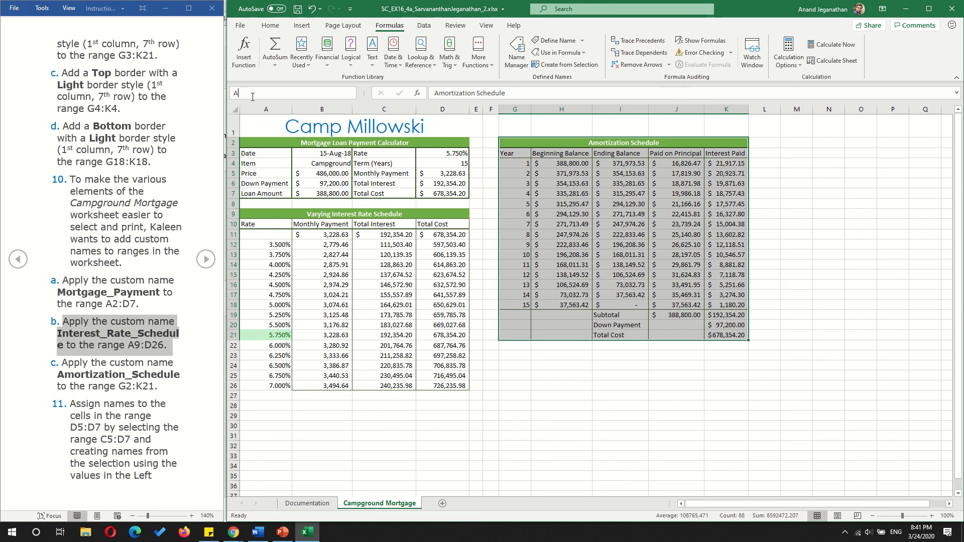
{"action": "type", "text": "tization_Schedu"}
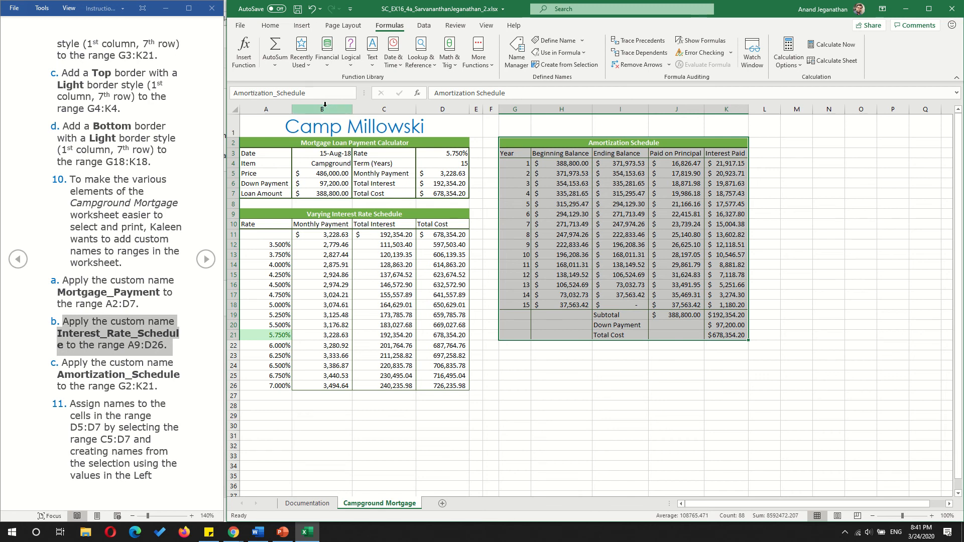
{"action": "type", "text": "le"}
{"action": "key", "text": "Return"}
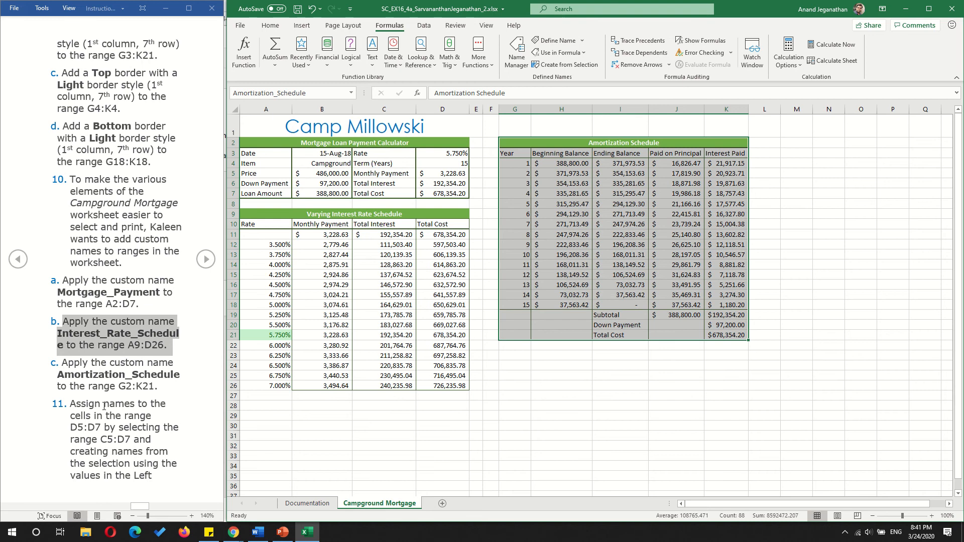
- Read instruction 11 and examine the value cells D5:D7 and their labels in C5:C7
{"action": "left_click", "coordinate": [77, 402]}
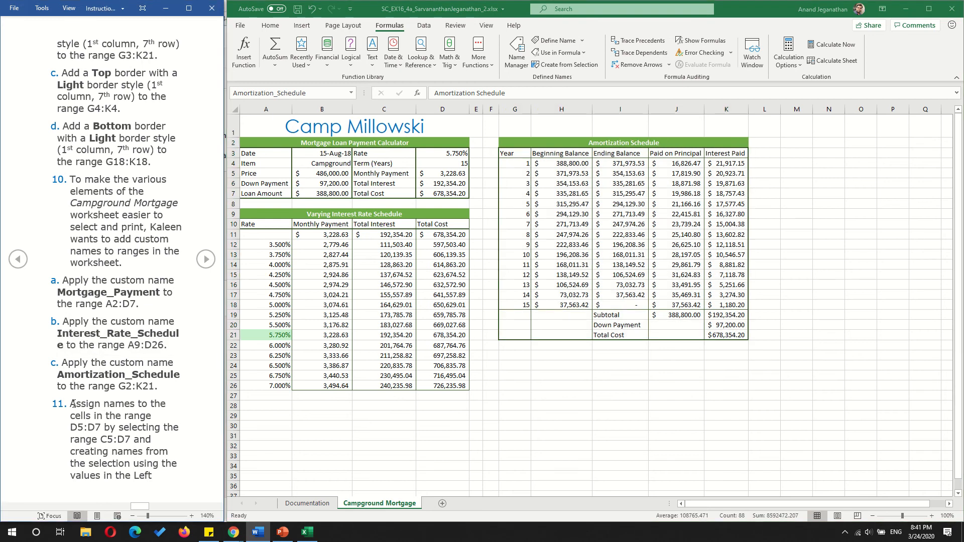
{"action": "left_click_drag", "start_coordinate": [73, 403], "coordinate": [134, 441]}
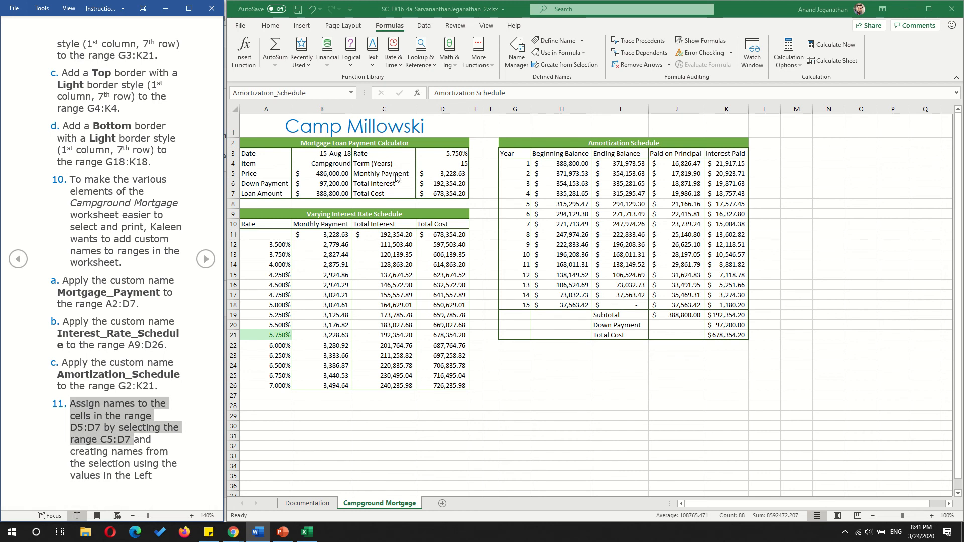
{"action": "left_click", "coordinate": [448, 154]}
{"action": "left_click", "coordinate": [448, 155]}
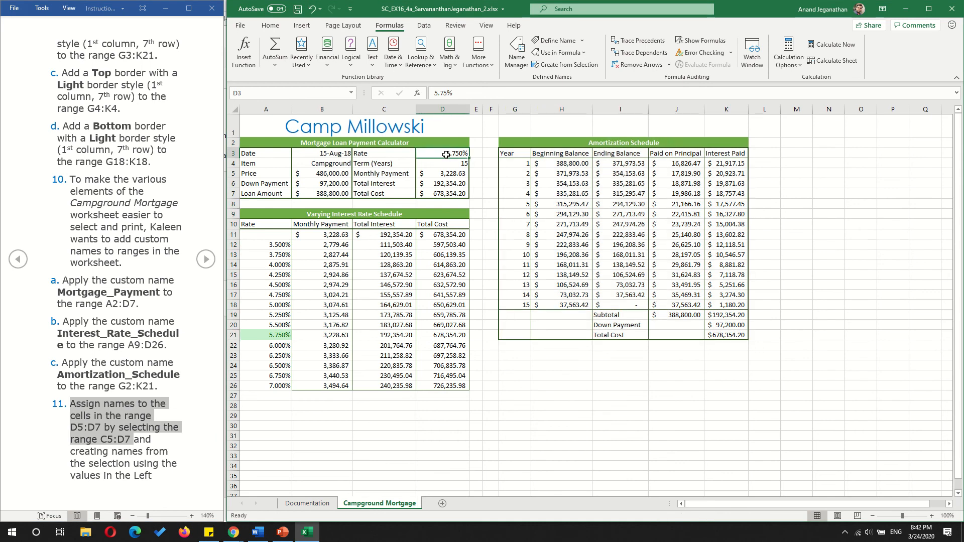
{"action": "left_click", "coordinate": [446, 164]}
{"action": "left_click_drag", "start_coordinate": [447, 163], "coordinate": [444, 195]}
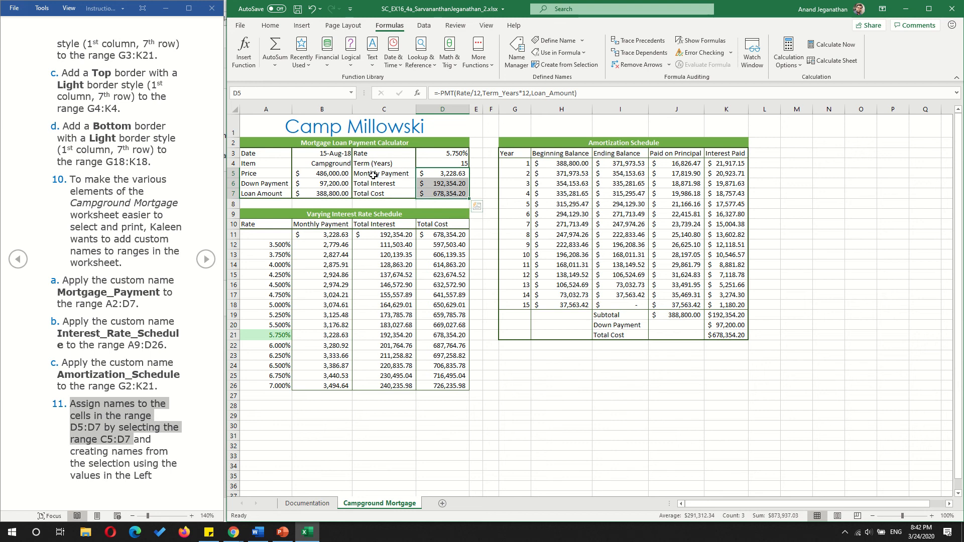
{"action": "left_click_drag", "start_coordinate": [370, 173], "coordinate": [371, 193]}
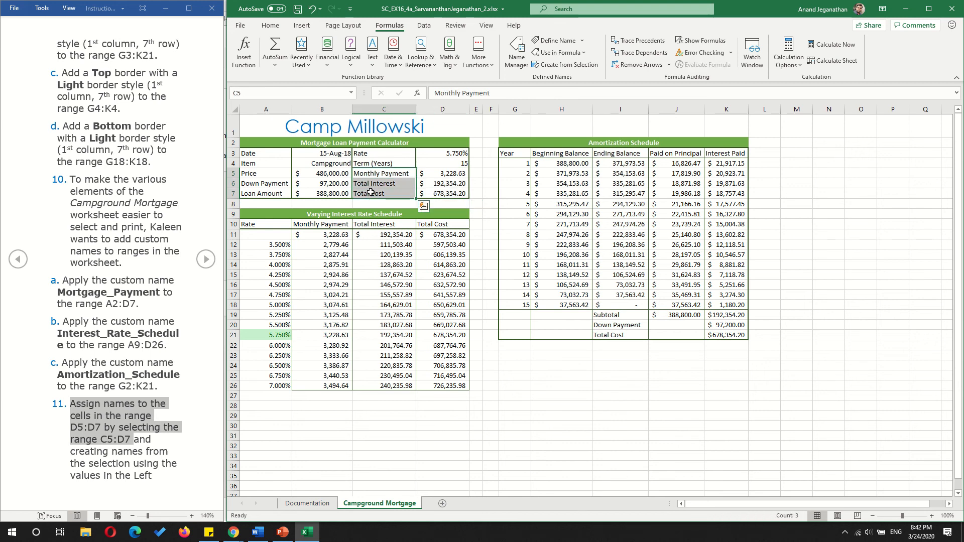
{"action": "left_click", "coordinate": [441, 173]}
{"action": "left_click", "coordinate": [443, 182]}
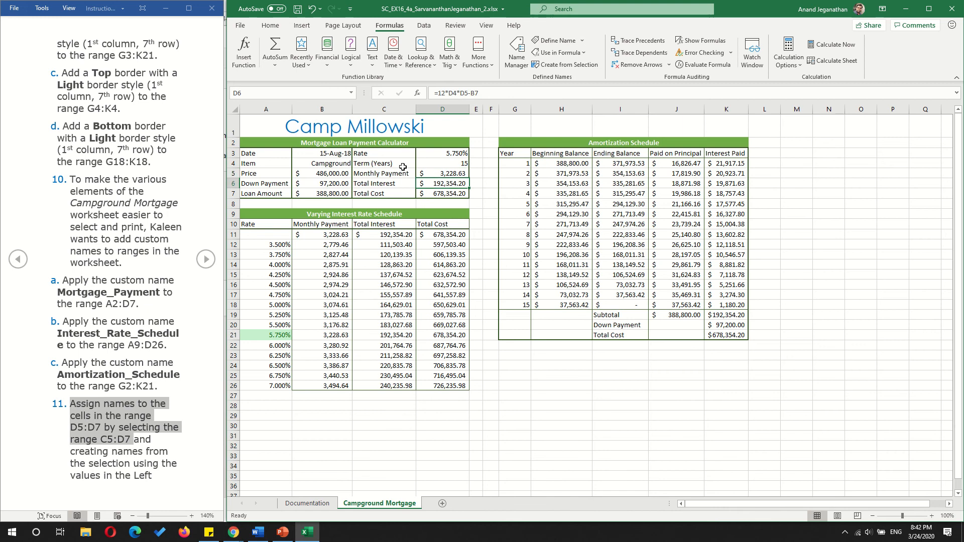
{"action": "key", "text": "Up"}
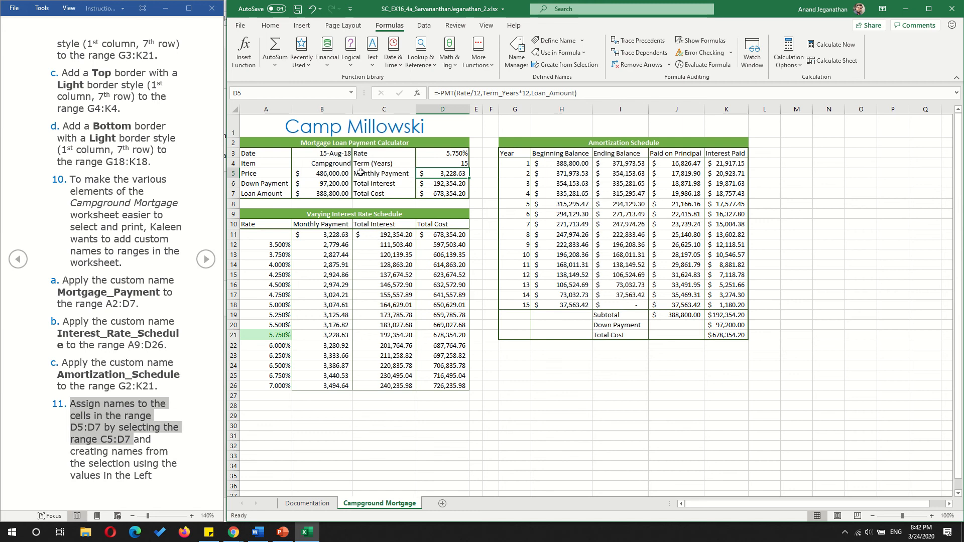
- Create names for D5:D7 from the selection C5:D7, using the values in the left column
{"action": "left_click_drag", "start_coordinate": [360, 173], "coordinate": [442, 192]}
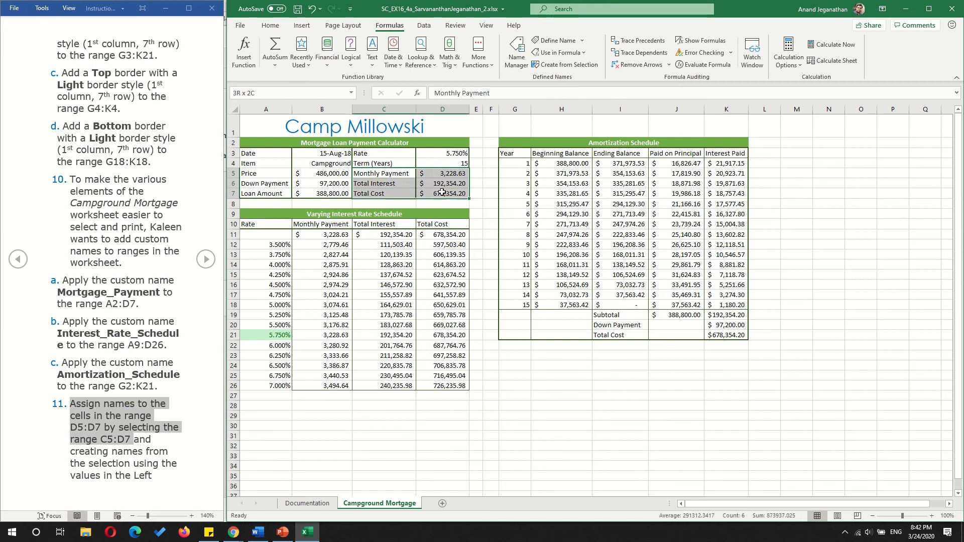
{"action": "left_click", "coordinate": [365, 182]}
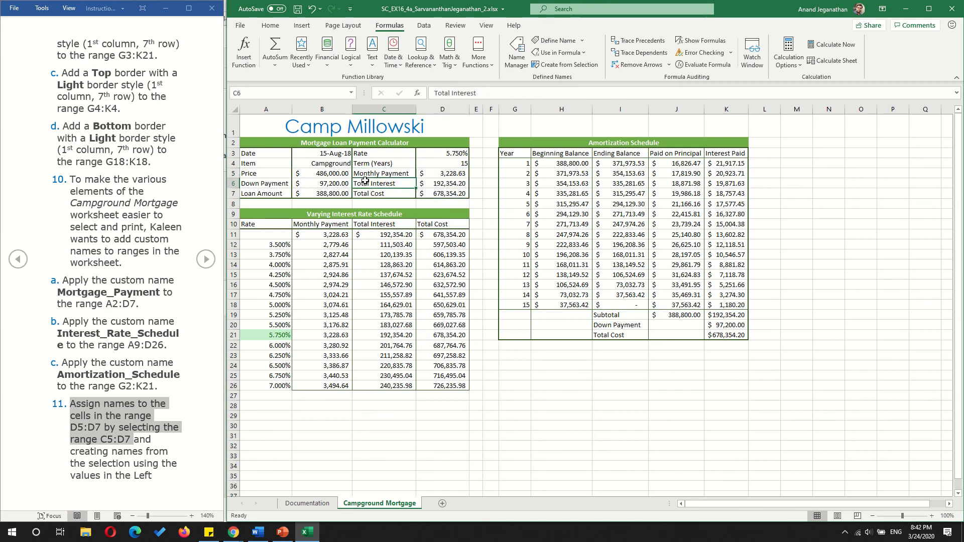
{"action": "left_click", "coordinate": [362, 174]}
{"action": "left_click_drag", "start_coordinate": [362, 174], "coordinate": [444, 196]}
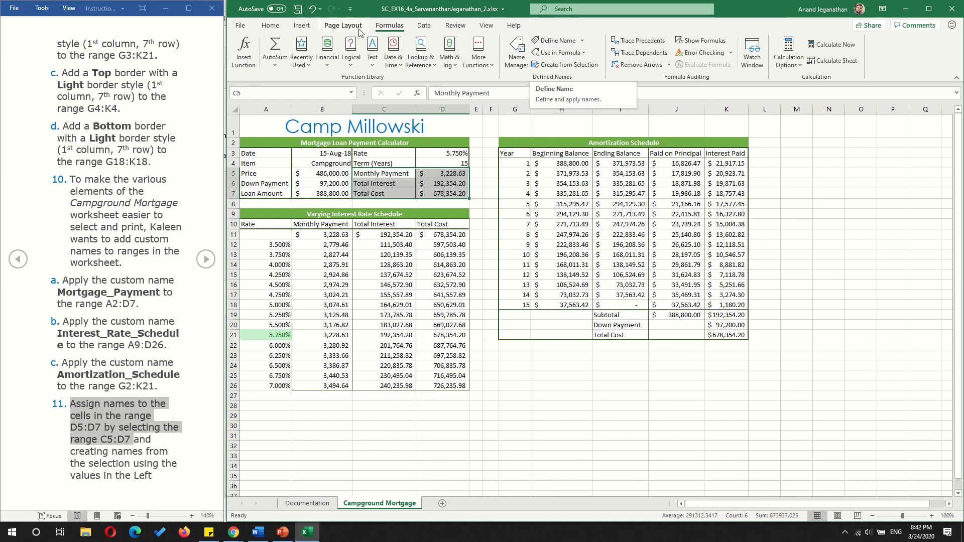
{"action": "left_click", "coordinate": [343, 26]}
{"action": "left_click", "coordinate": [392, 30]}
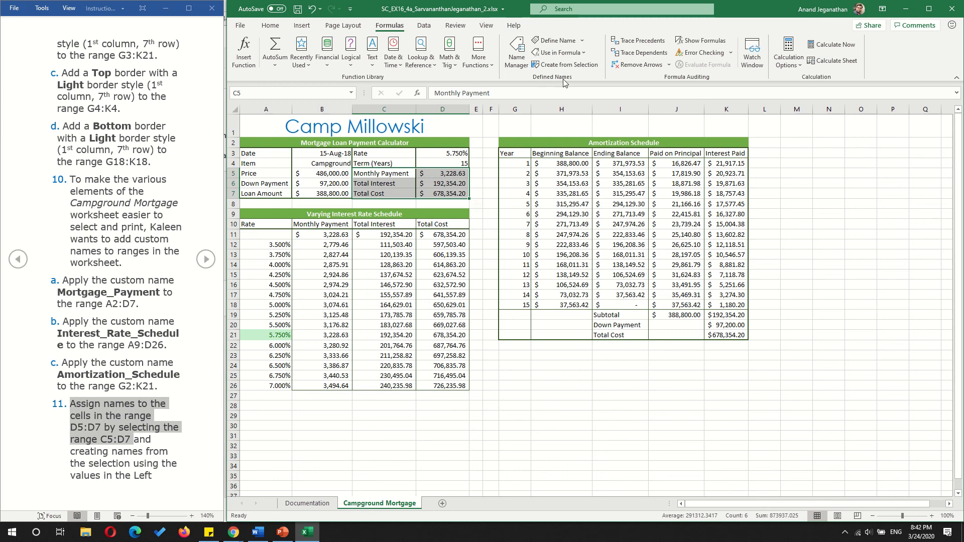
{"action": "left_click", "coordinate": [588, 64]}
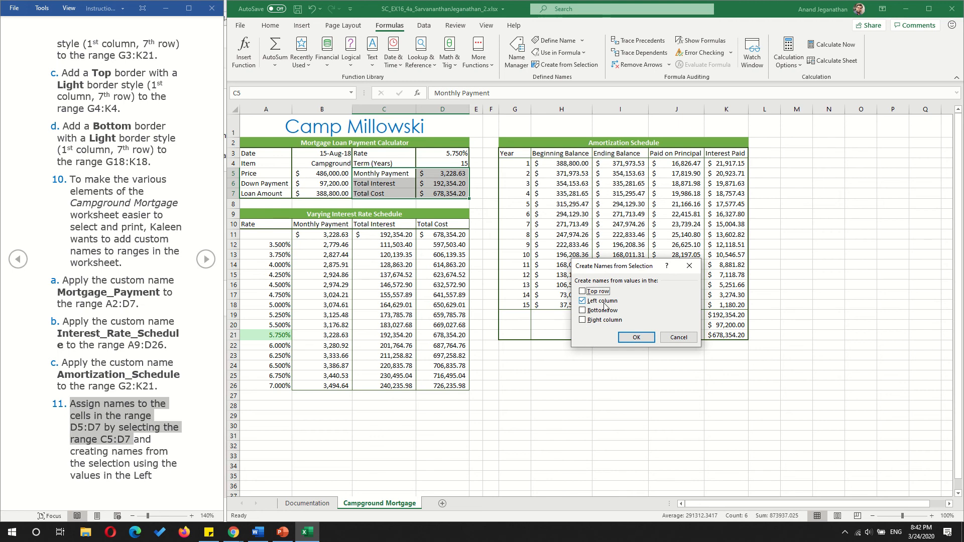
{"action": "left_click", "coordinate": [636, 340]}
- Check the names assigned to D5, D6 and D7, and advance the instructions document to step 12
{"action": "left_click", "coordinate": [455, 173]}
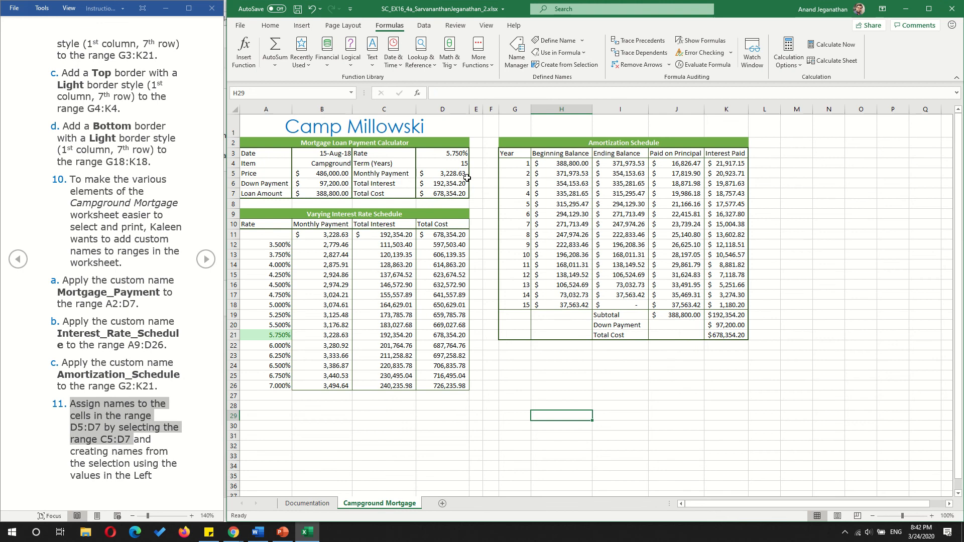
{"action": "left_click", "coordinate": [290, 94]}
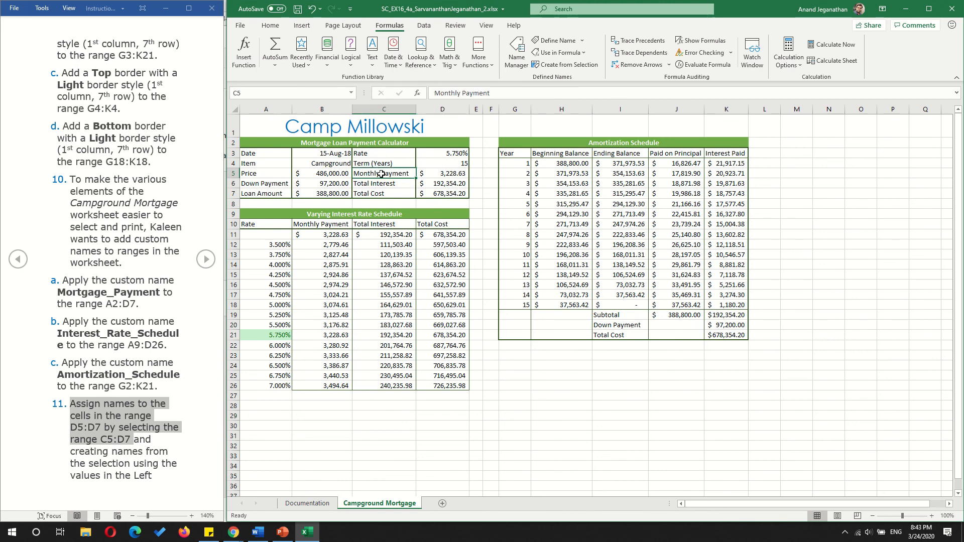
{"action": "left_click", "coordinate": [431, 183]}
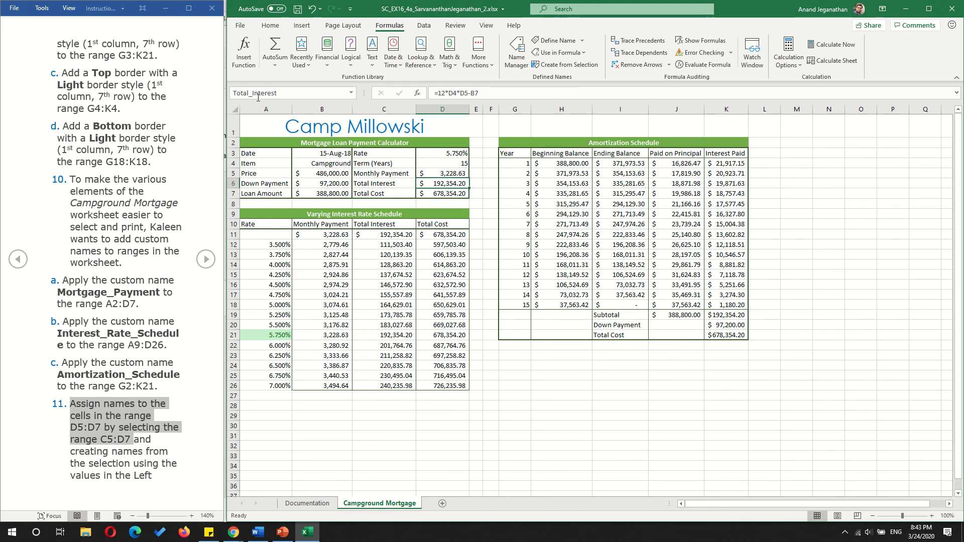
{"action": "left_click", "coordinate": [425, 193]}
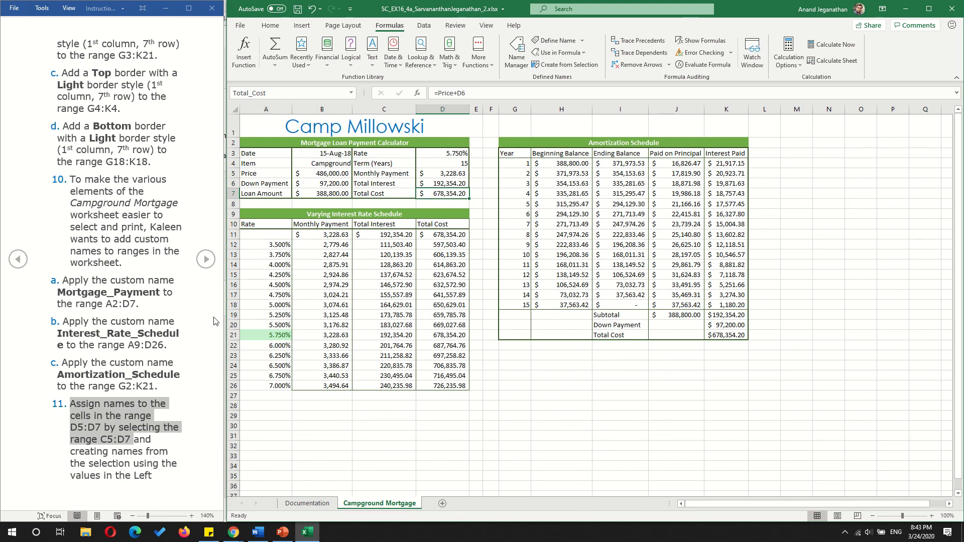
{"action": "left_click", "coordinate": [207, 260]}
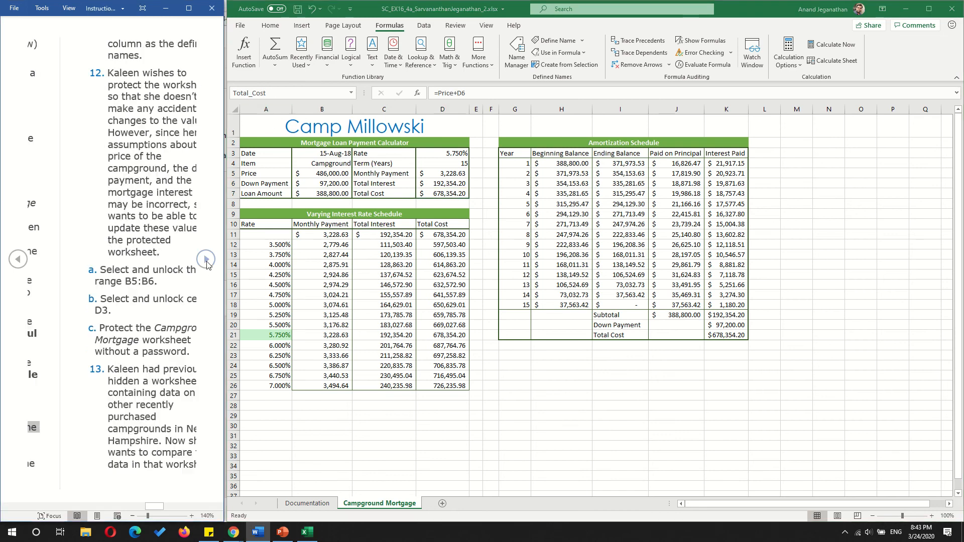
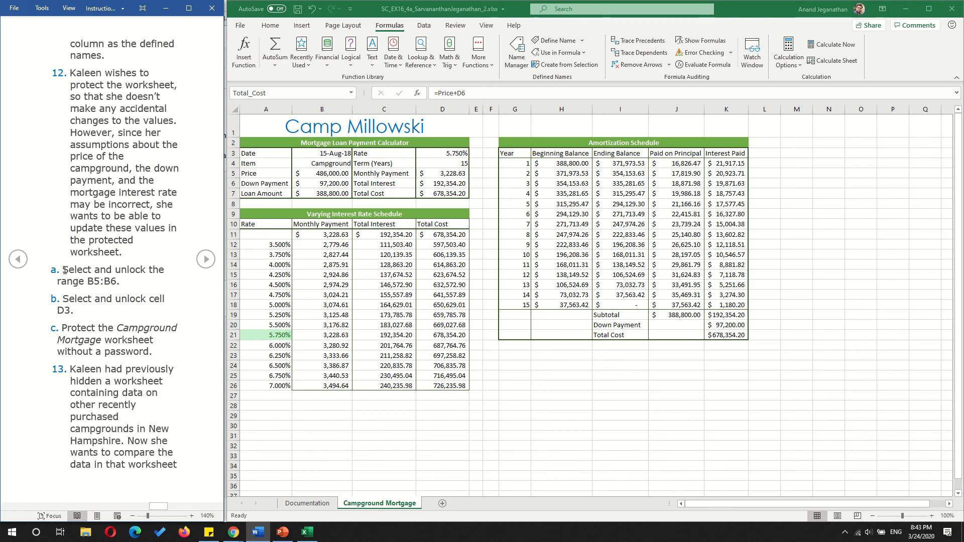
- Unlock the range B5:B6, as instruction 12a asks, by turning off the cells' Locked protection setting
{"action": "left_click_drag", "start_coordinate": [63, 269], "coordinate": [117, 282]}
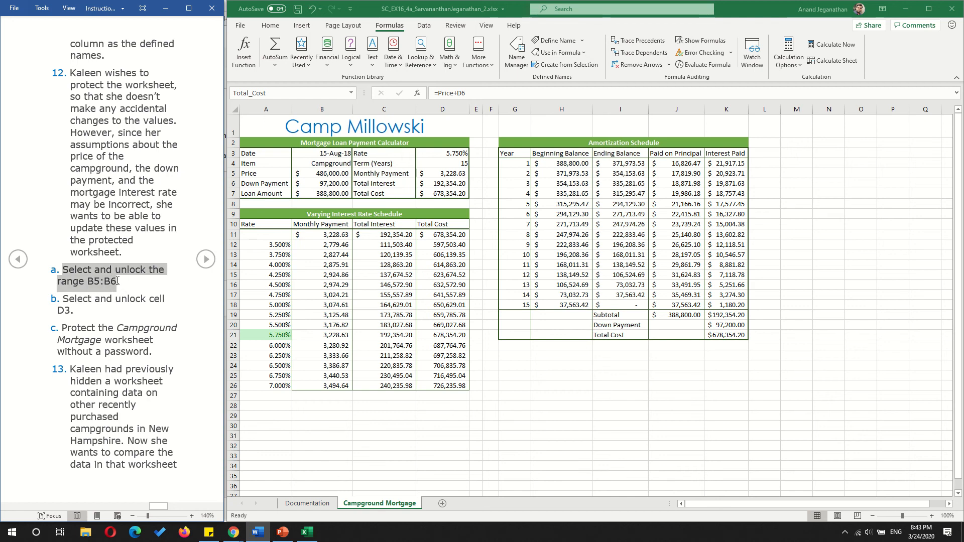
{"action": "left_click", "coordinate": [457, 194]}
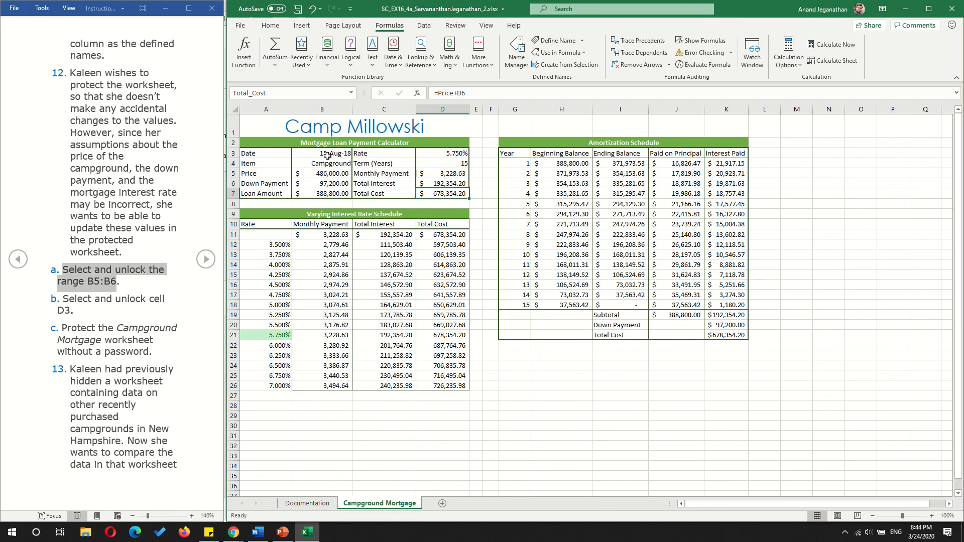
{"action": "left_click_drag", "start_coordinate": [323, 173], "coordinate": [323, 193]}
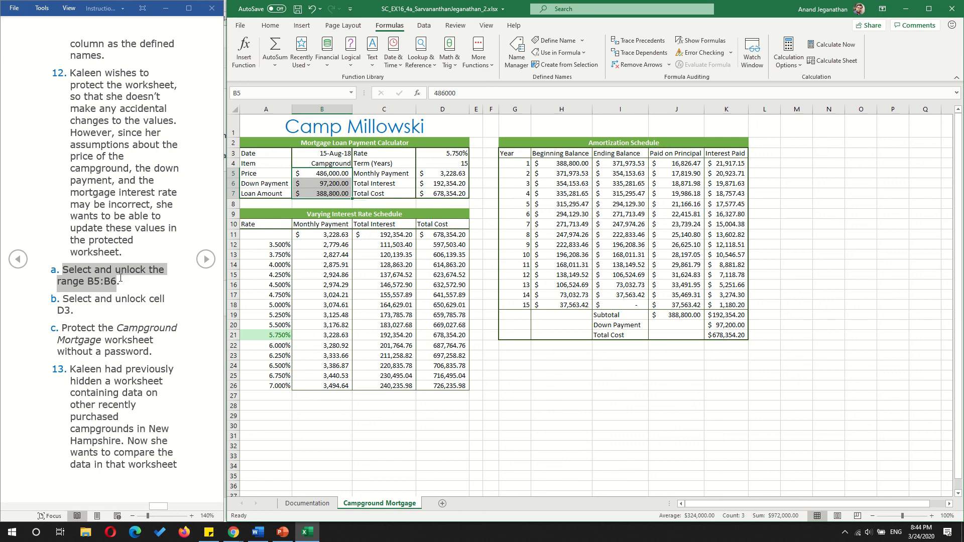
{"action": "left_click_drag", "start_coordinate": [327, 173], "coordinate": [327, 184]}
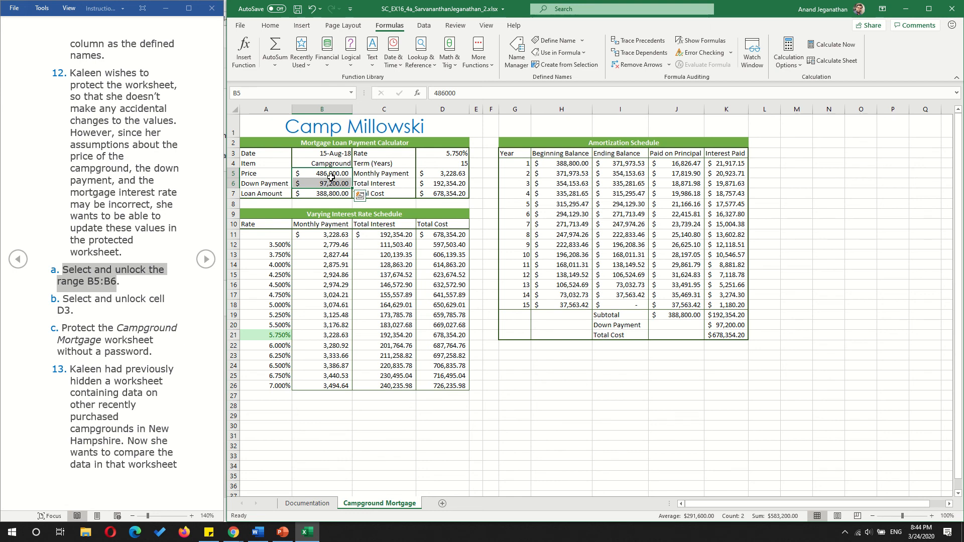
{"action": "right_click", "coordinate": [331, 179]}
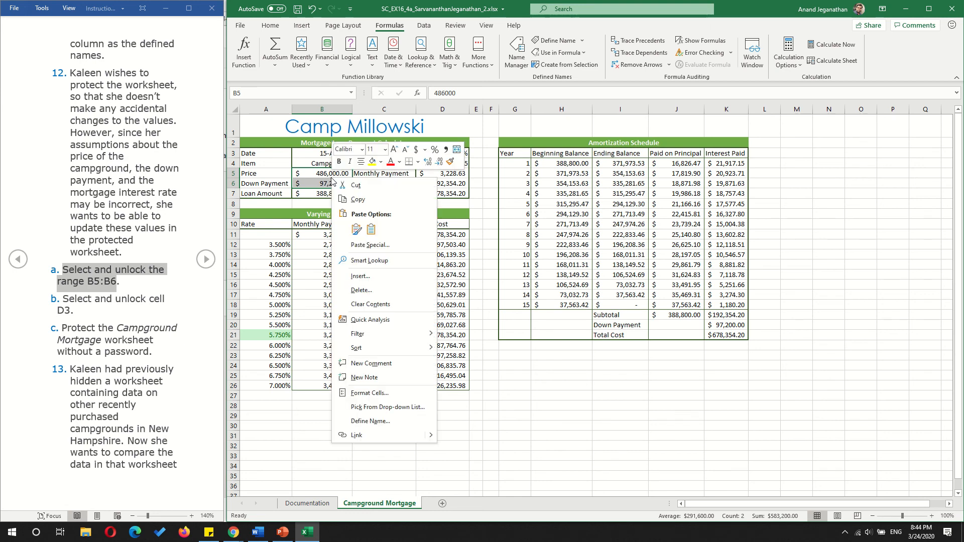
{"action": "left_click", "coordinate": [382, 392]}
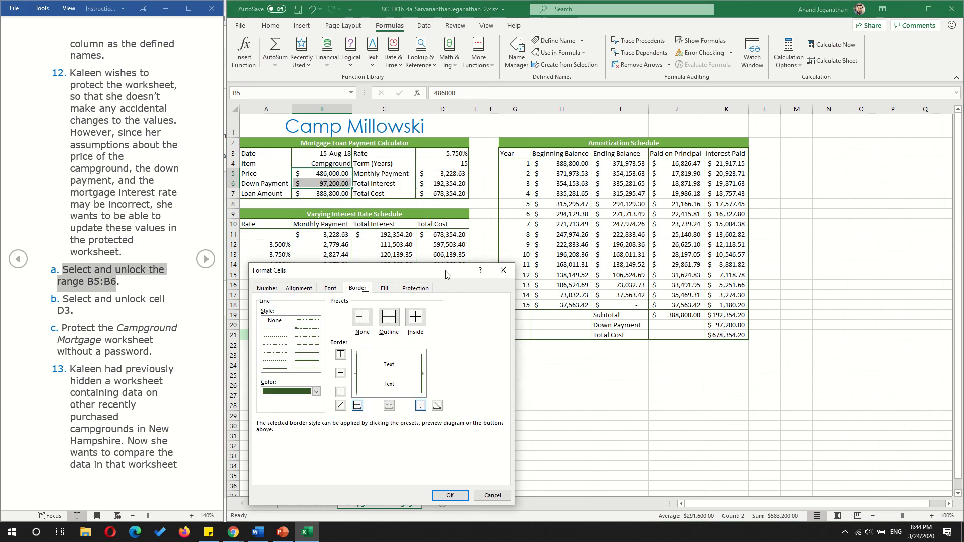
{"action": "left_click_drag", "start_coordinate": [447, 275], "coordinate": [730, 195]}
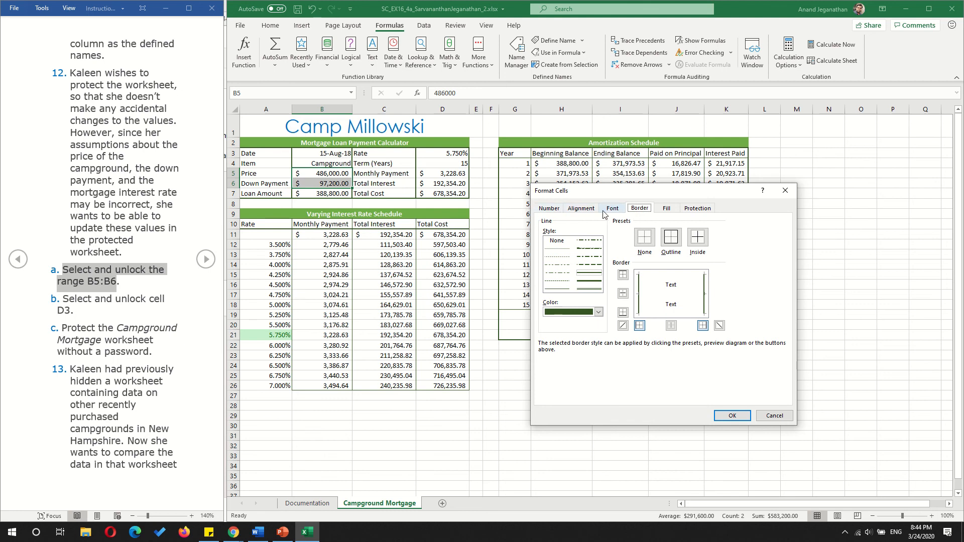
{"action": "left_click", "coordinate": [700, 208]}
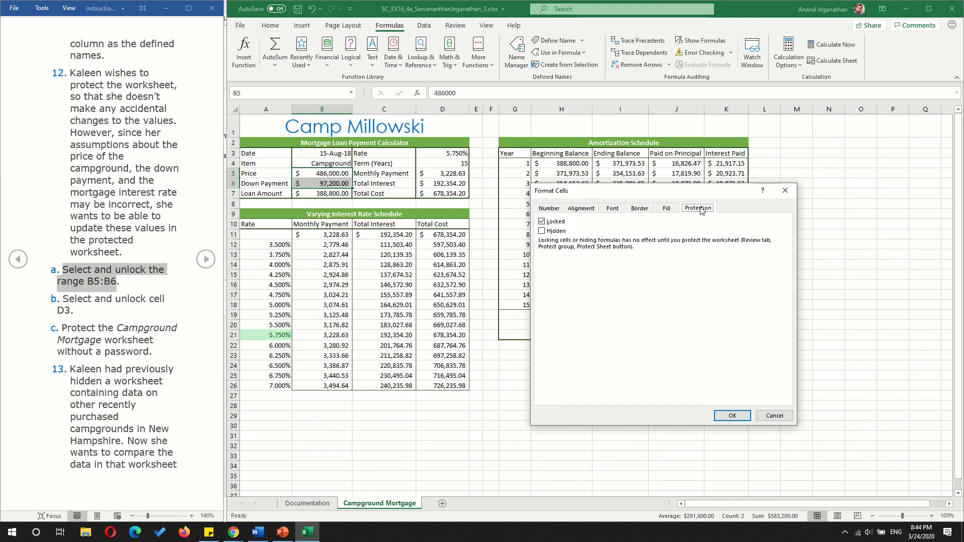
{"action": "left_click", "coordinate": [542, 222]}
{"action": "left_click", "coordinate": [732, 415]}
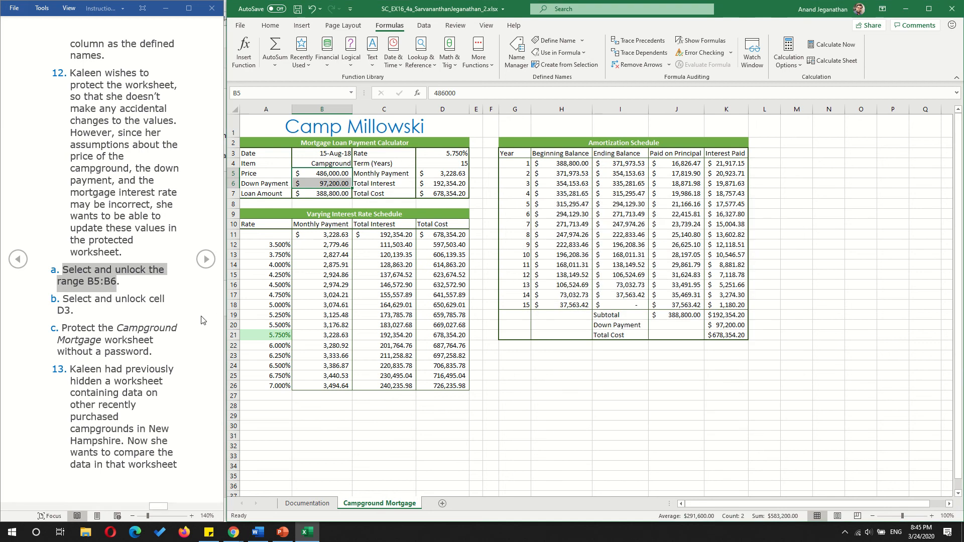
- Unlock the interest rate cell D3 by turning off its Locked protection setting
{"action": "left_click", "coordinate": [450, 154]}
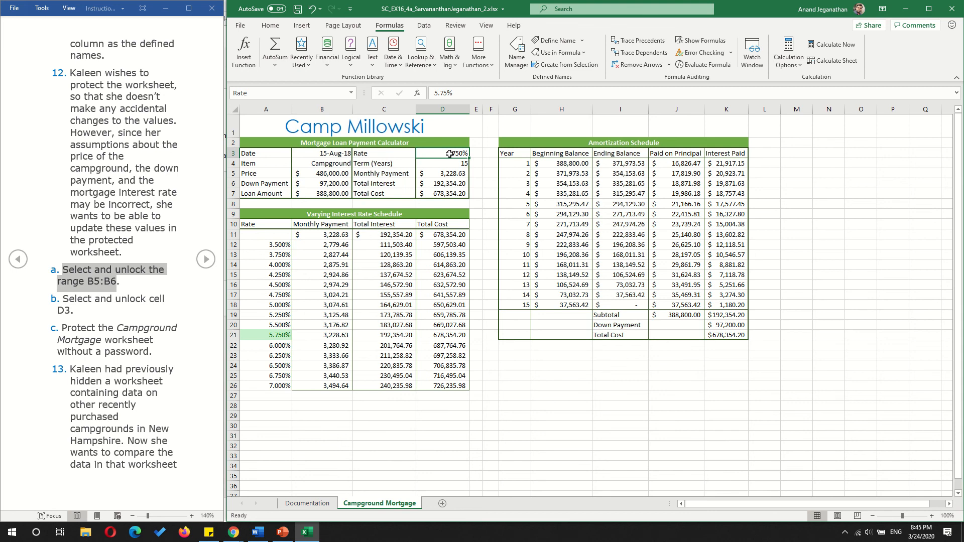
{"action": "right_click", "coordinate": [450, 154]}
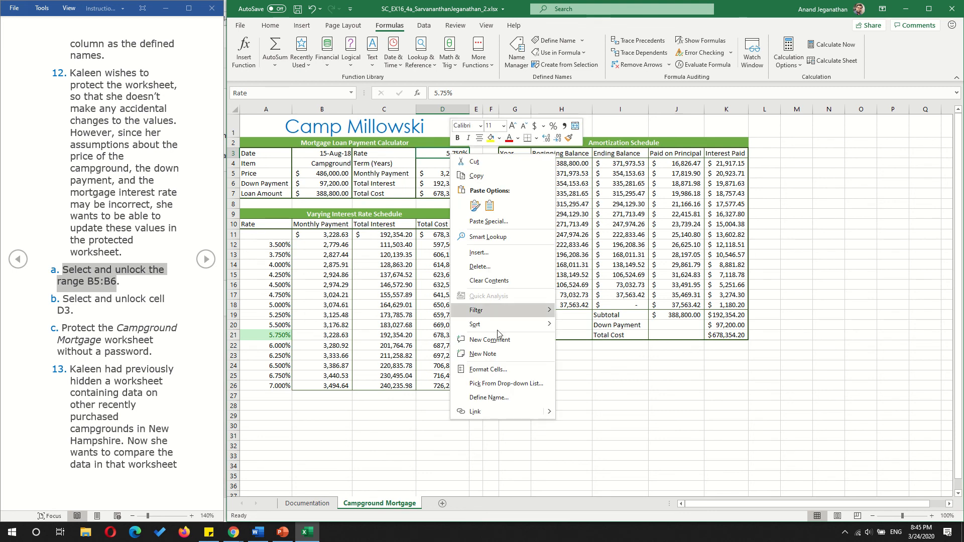
{"action": "left_click", "coordinate": [498, 371]}
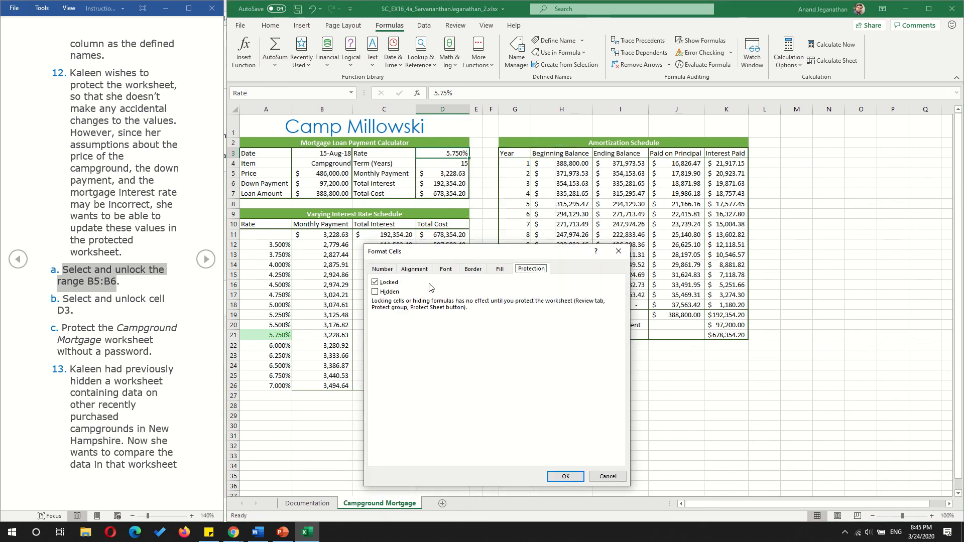
{"action": "left_click", "coordinate": [377, 283]}
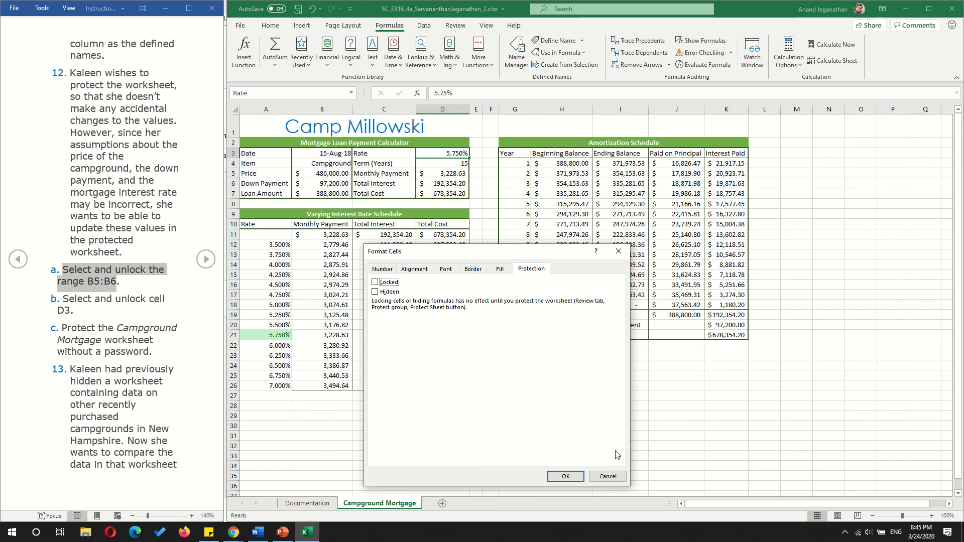
{"action": "left_click", "coordinate": [565, 477]}
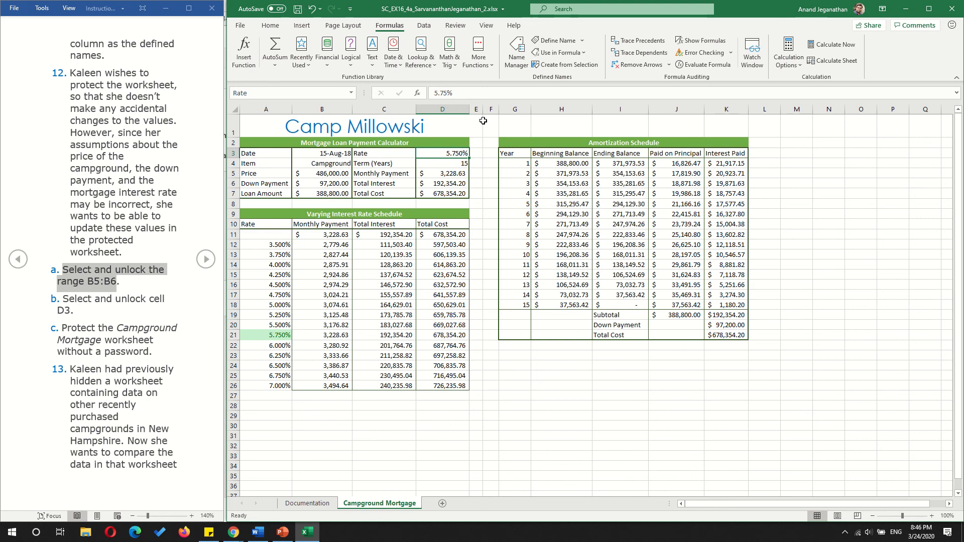
- Protect the Campground Mortgage worksheet without a password, keeping the default permissions for selecting locked and unlocked cells
{"action": "left_click", "coordinate": [456, 26]}
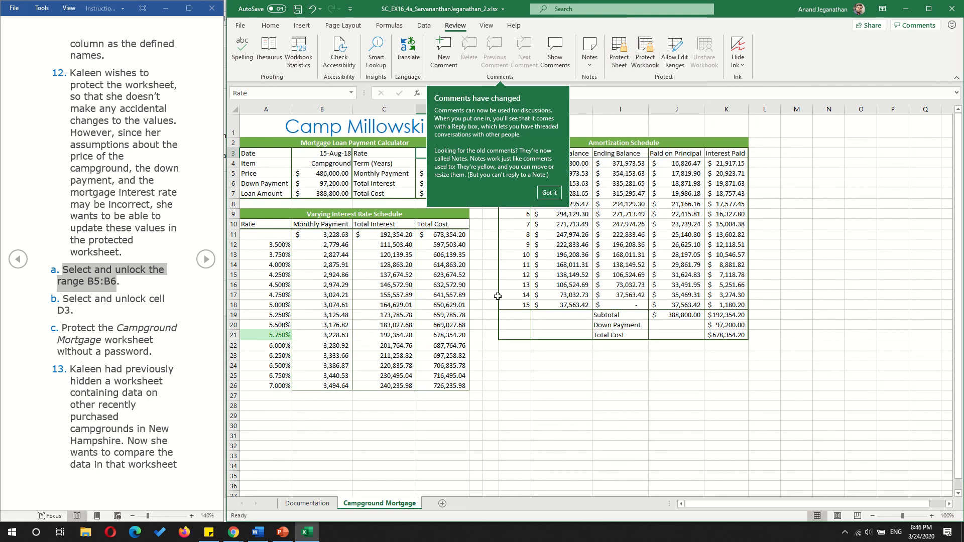
{"action": "left_click", "coordinate": [549, 193]}
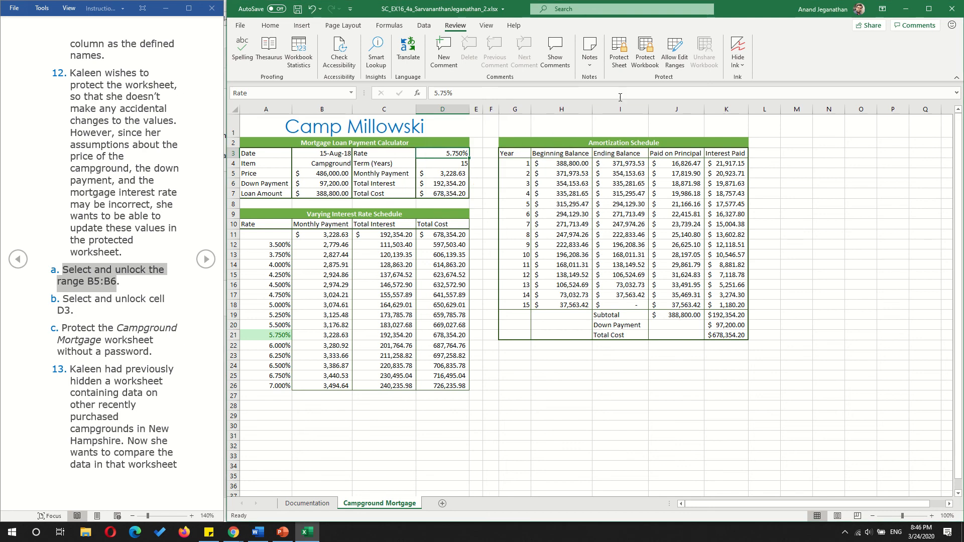
{"action": "left_click", "coordinate": [619, 56]}
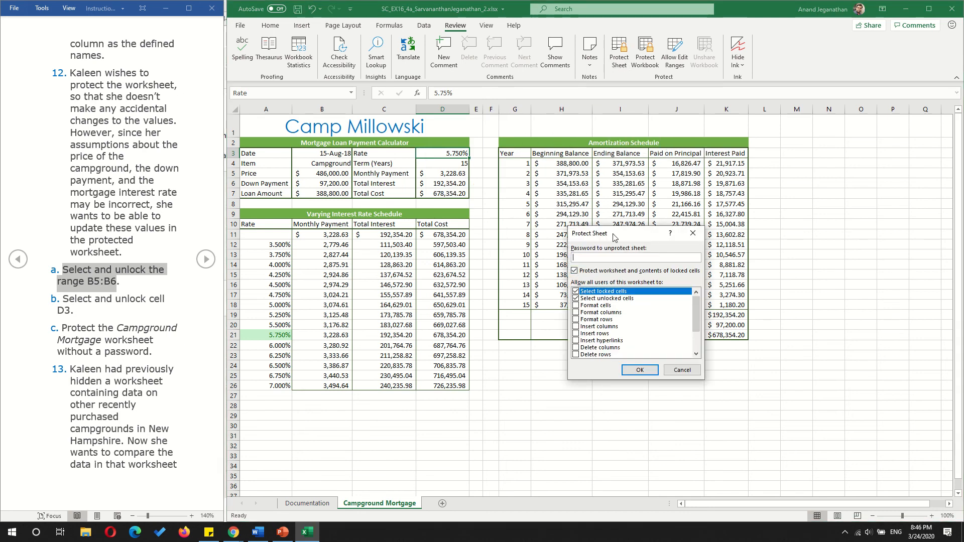
{"action": "left_click_drag", "start_coordinate": [615, 237], "coordinate": [476, 180]}
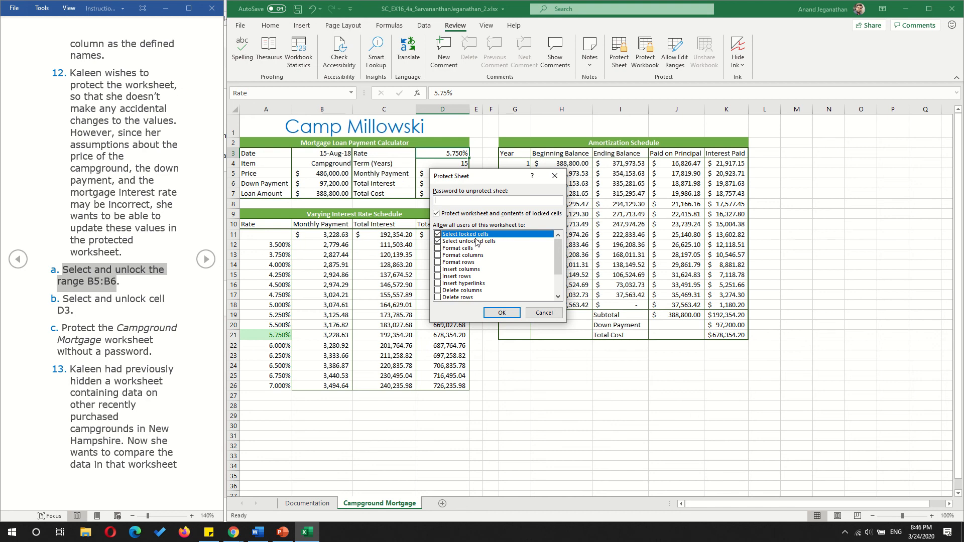
{"action": "left_click_drag", "start_coordinate": [559, 261], "coordinate": [568, 213]}
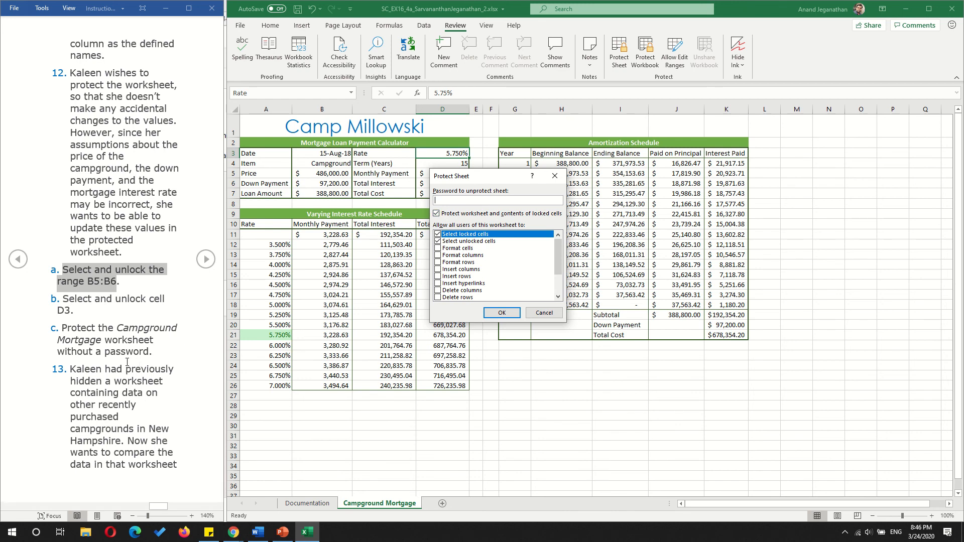
{"action": "left_click", "coordinate": [502, 313]}
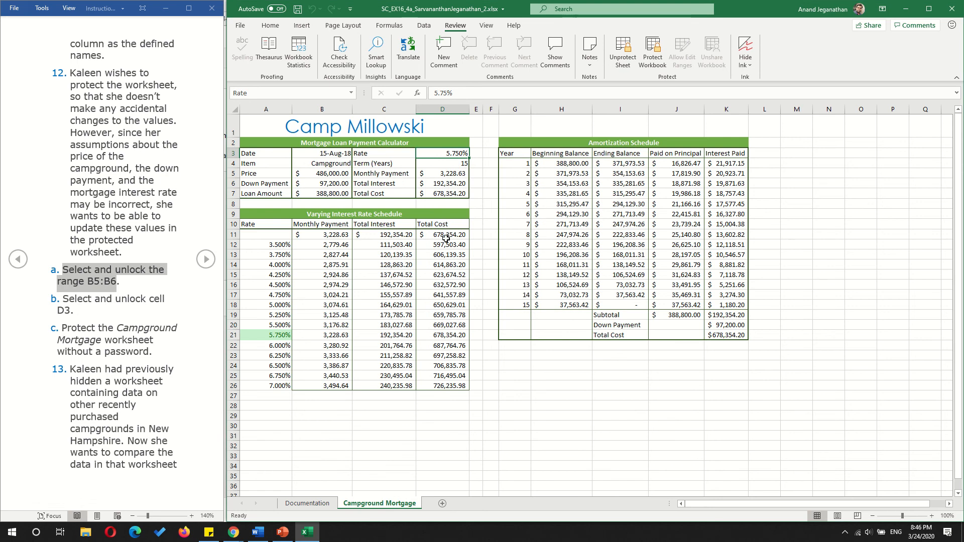
- Test the sheet protection by trying to edit the locked cells C18 and D7
{"action": "left_click", "coordinate": [383, 183]}
{"action": "left_click", "coordinate": [389, 305]}
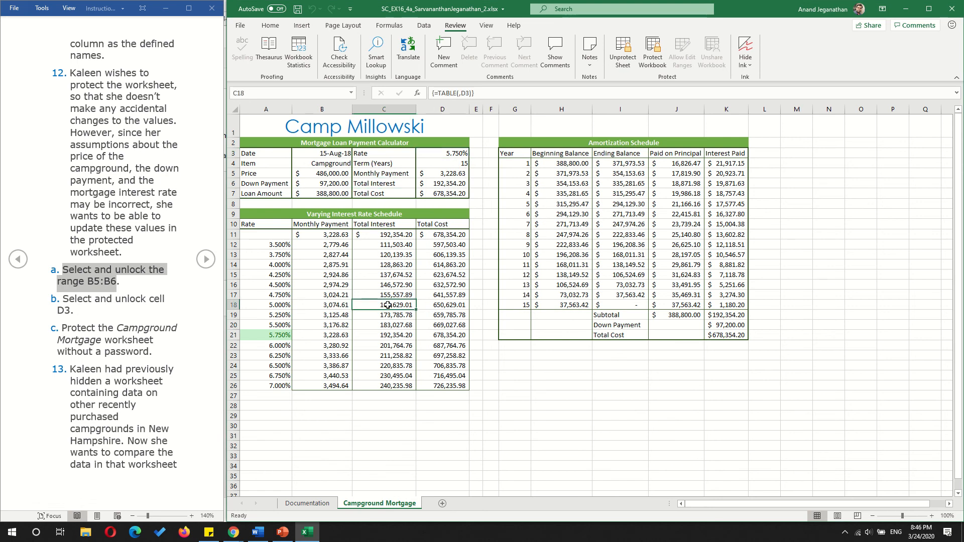
{"action": "double_click", "coordinate": [389, 305]}
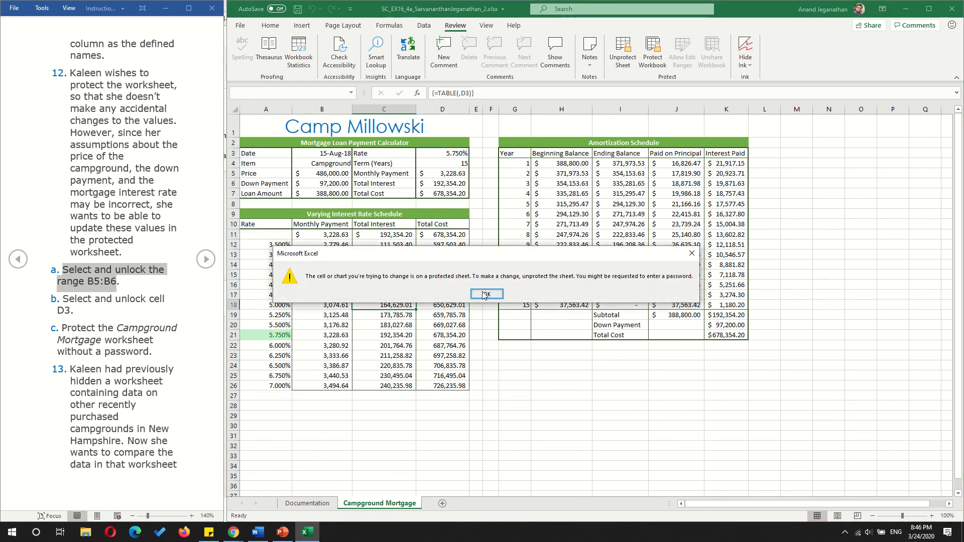
{"action": "left_click", "coordinate": [486, 295]}
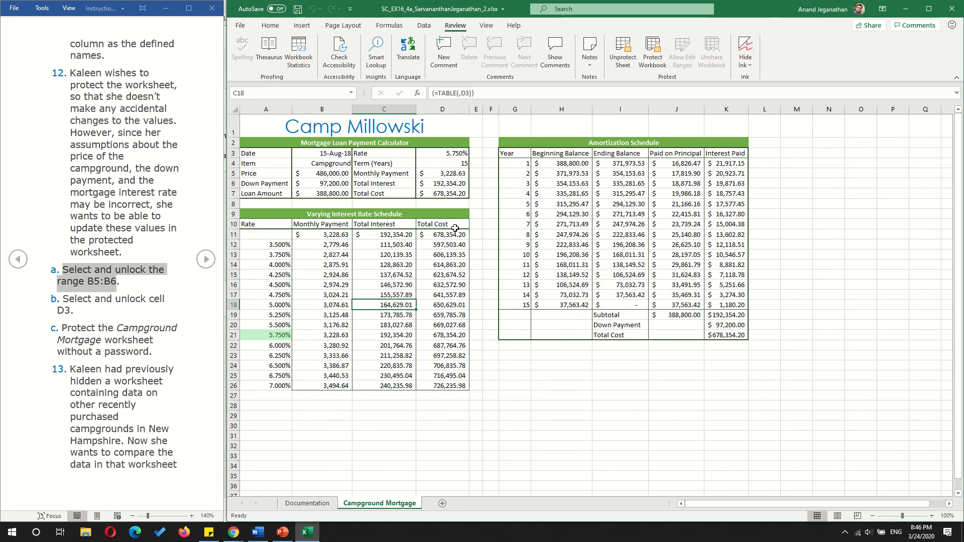
{"action": "double_click", "coordinate": [424, 194]}
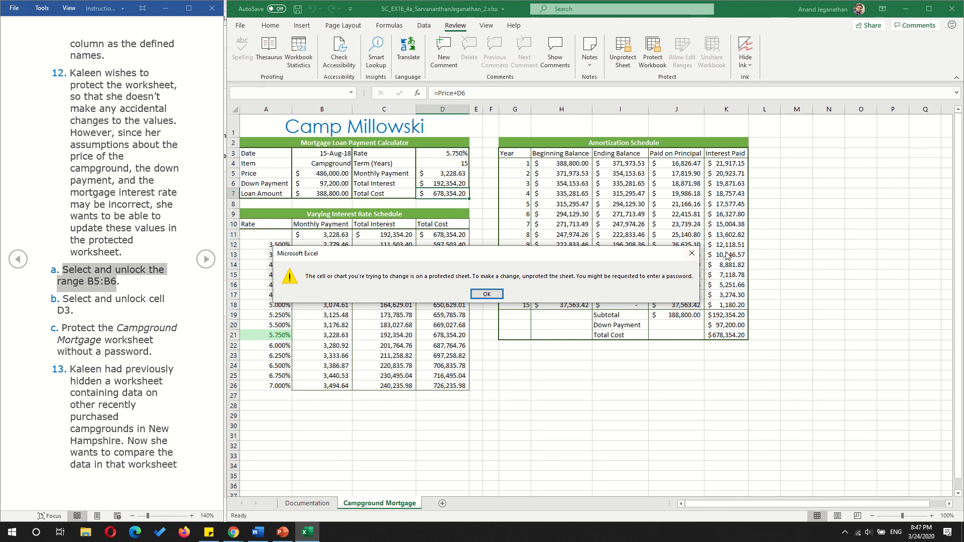
{"action": "left_click", "coordinate": [693, 252]}
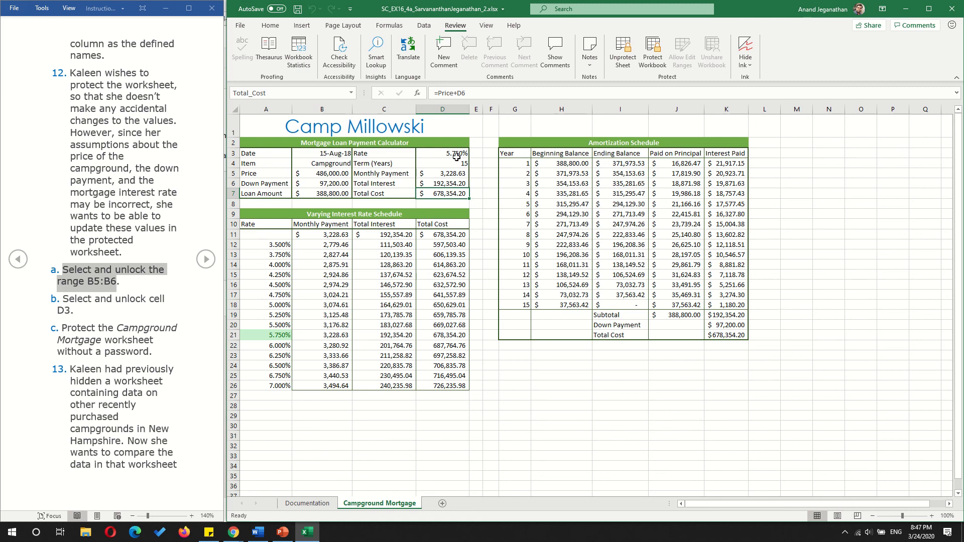
- Test the unlocked Price cell B5 by entering 500000, and undo that entry
{"action": "left_click", "coordinate": [325, 172]}
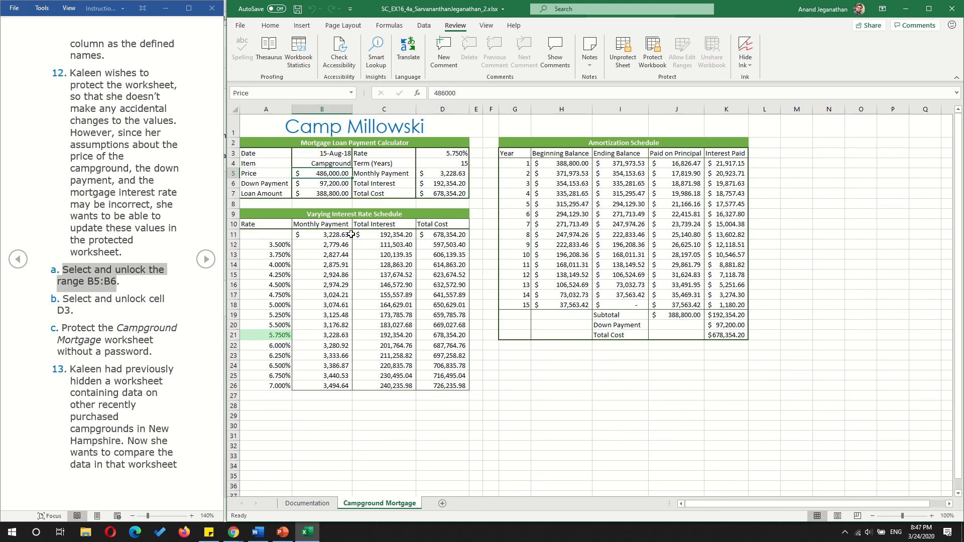
{"action": "type", "text": "5000"}
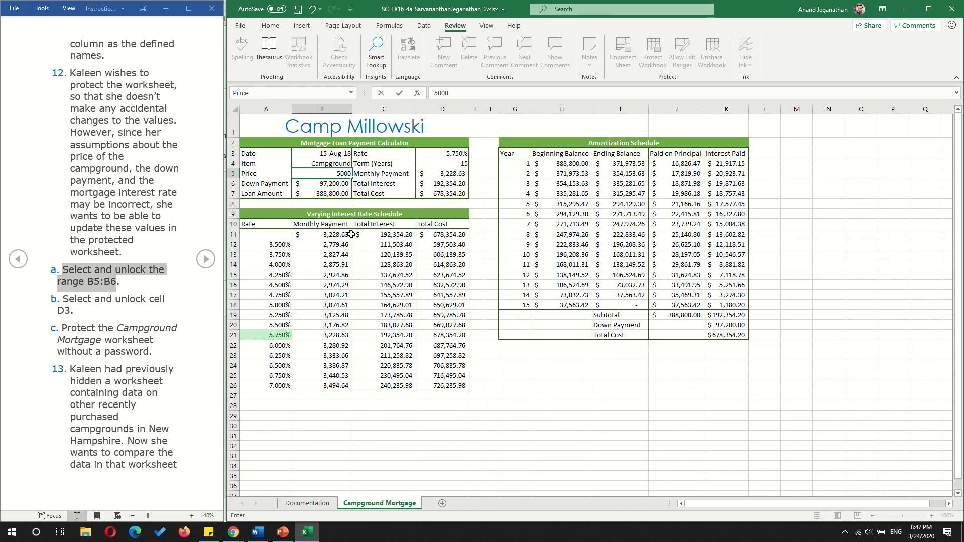
{"action": "key", "text": "Return"}
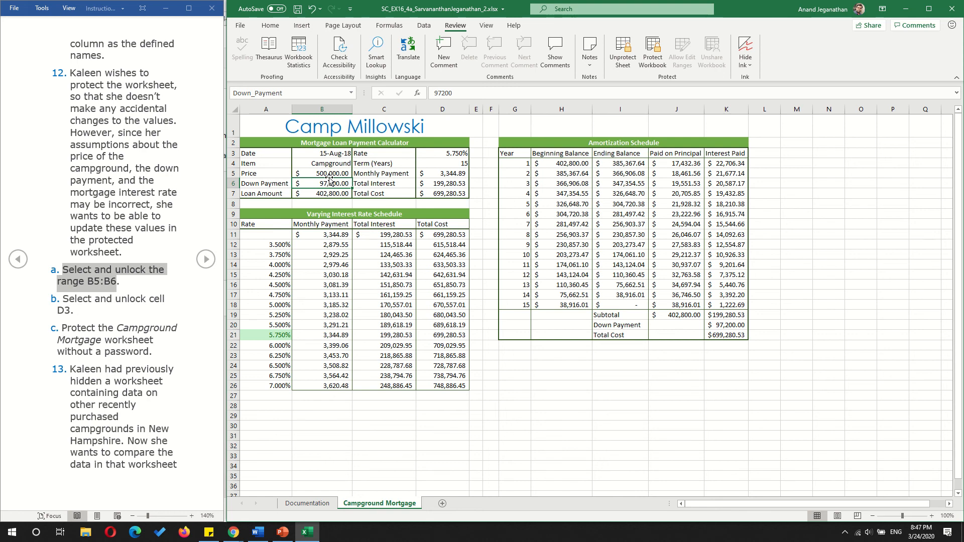
{"action": "key", "text": "ctrl+z"}
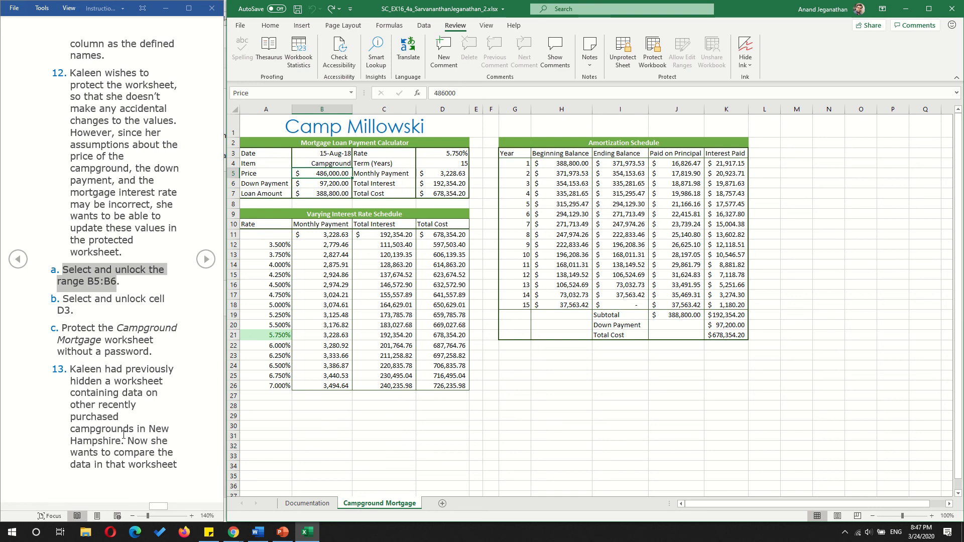
- Advance the instructions to step 14 and unhide the Campground Research worksheet
{"action": "left_click", "coordinate": [161, 433]}
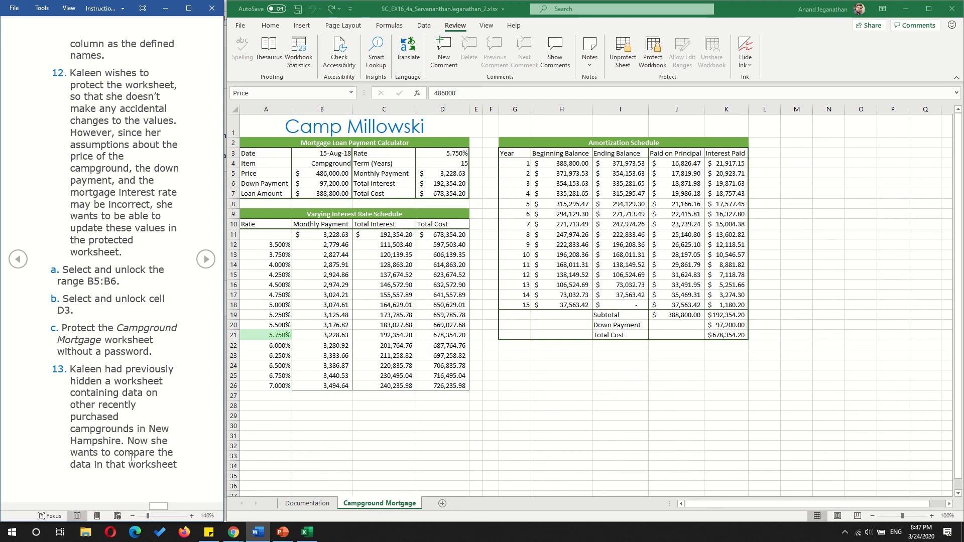
{"action": "left_click", "coordinate": [206, 267]}
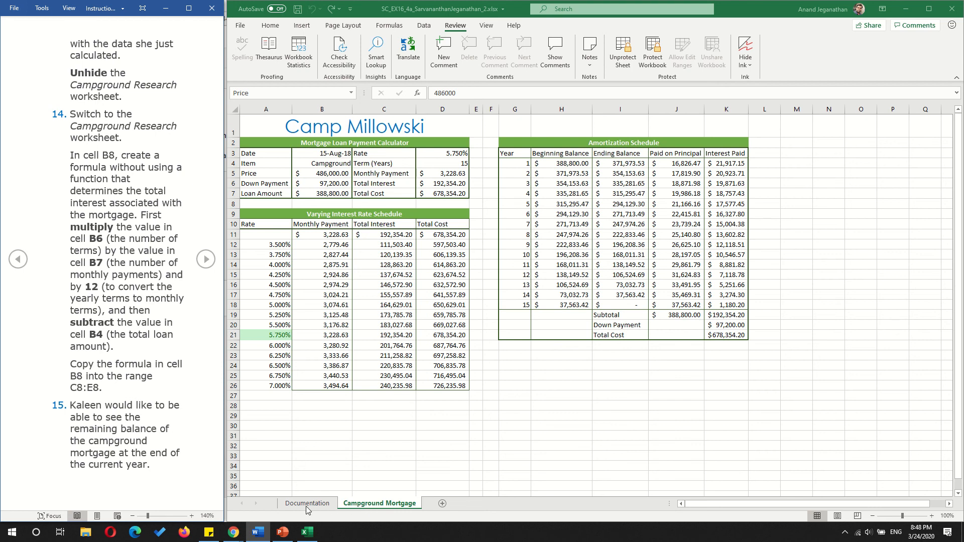
{"action": "left_click", "coordinate": [372, 506]}
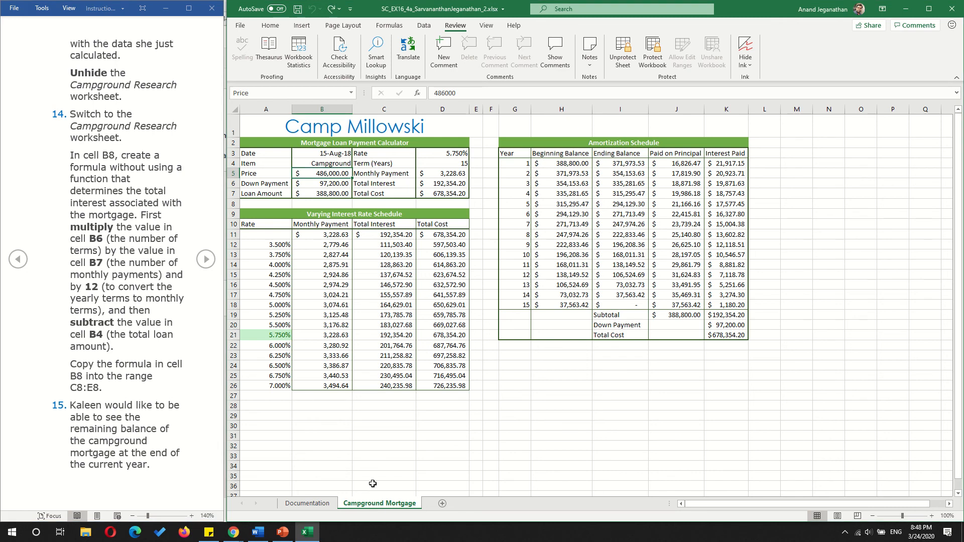
{"action": "right_click", "coordinate": [377, 508]}
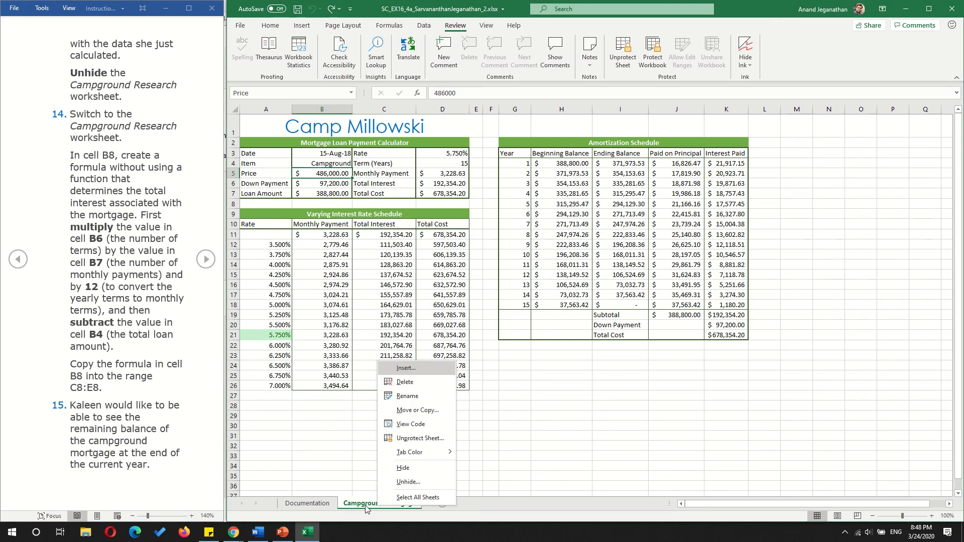
{"action": "right_click", "coordinate": [366, 508]}
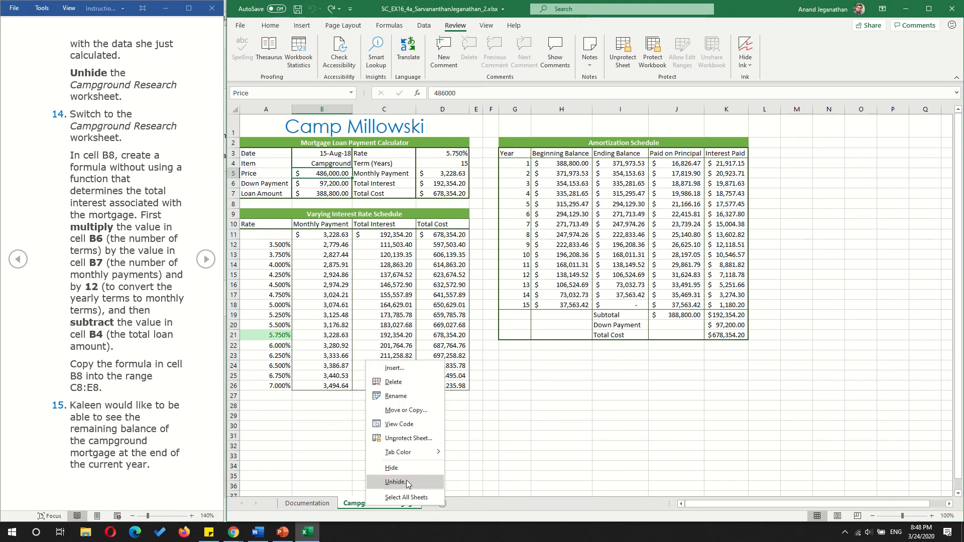
{"action": "right_click", "coordinate": [315, 508]}
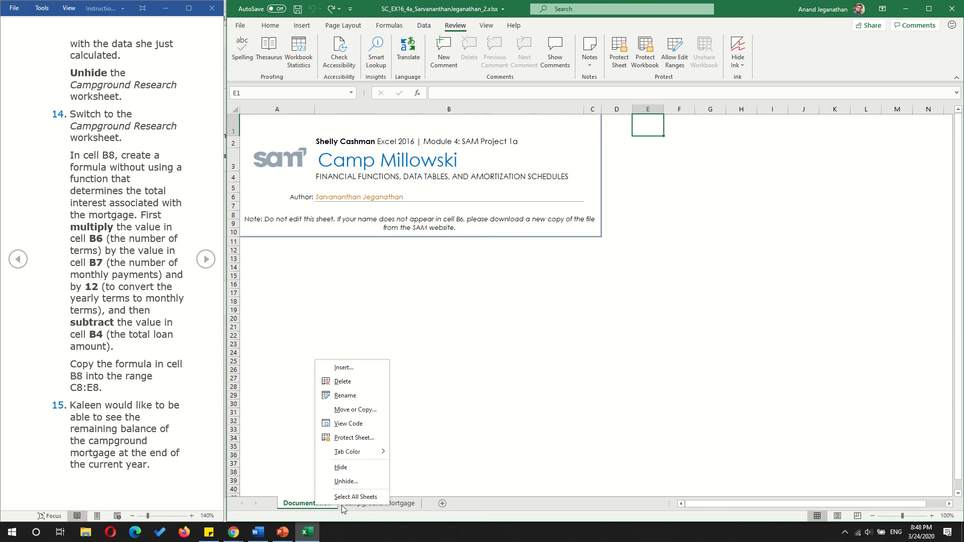
{"action": "left_click", "coordinate": [398, 509]}
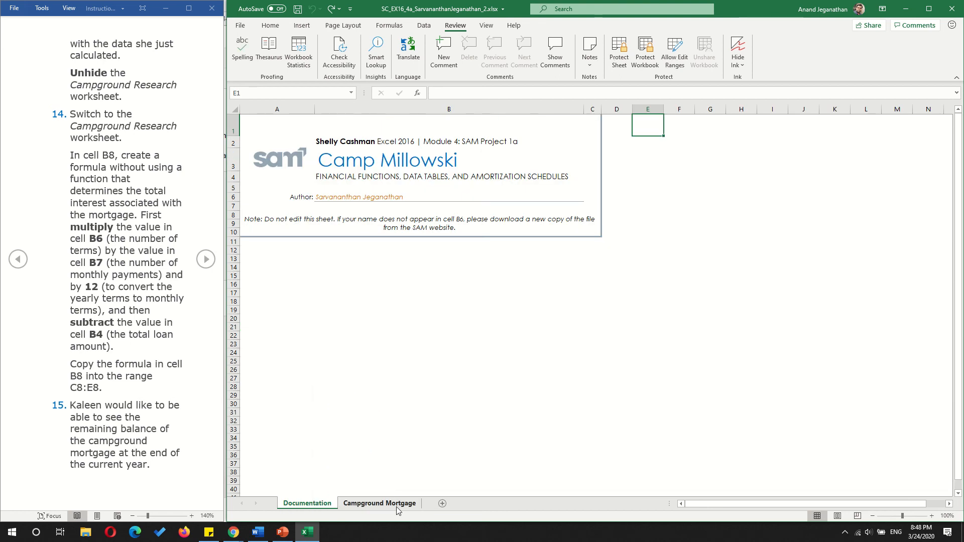
{"action": "right_click", "coordinate": [398, 510]}
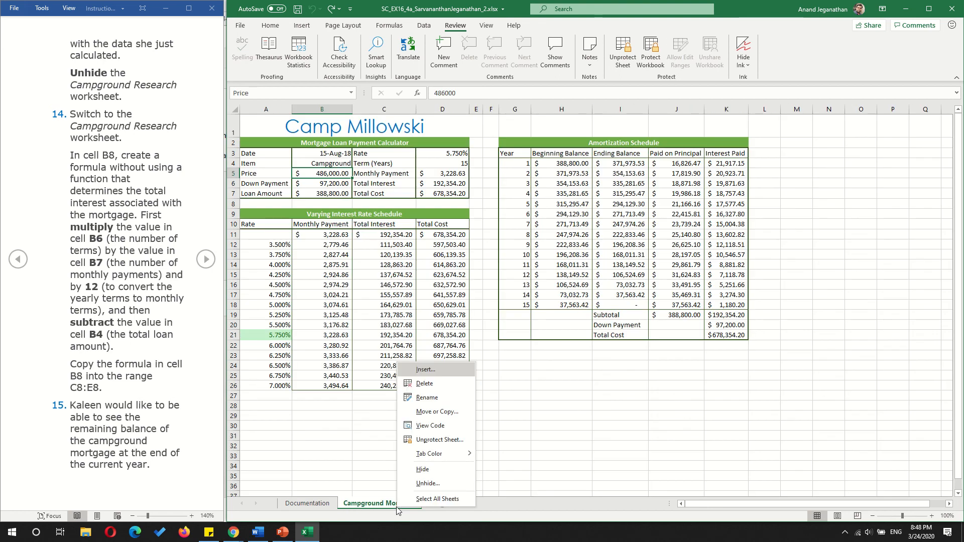
{"action": "left_click", "coordinate": [426, 484]}
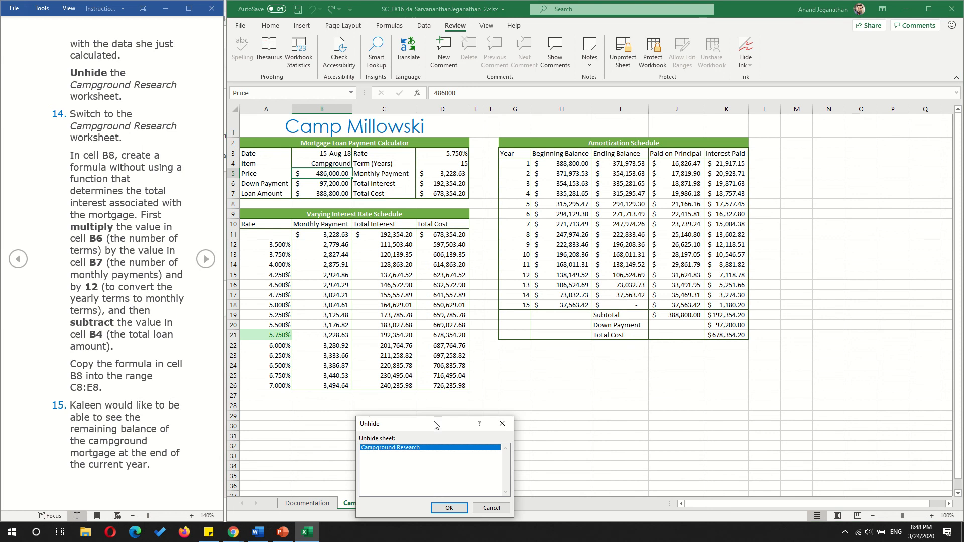
{"action": "left_click_drag", "start_coordinate": [435, 426], "coordinate": [556, 328]}
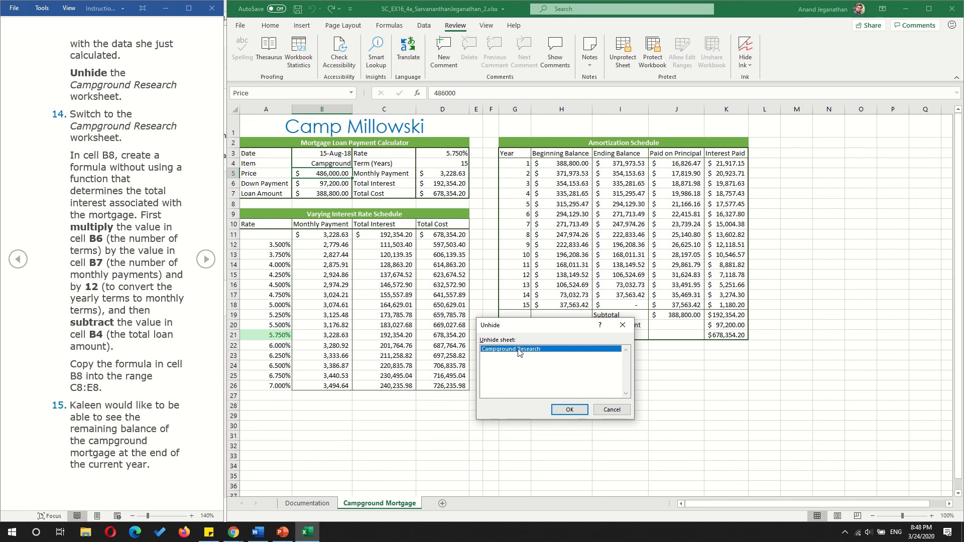
{"action": "left_click", "coordinate": [570, 410]}
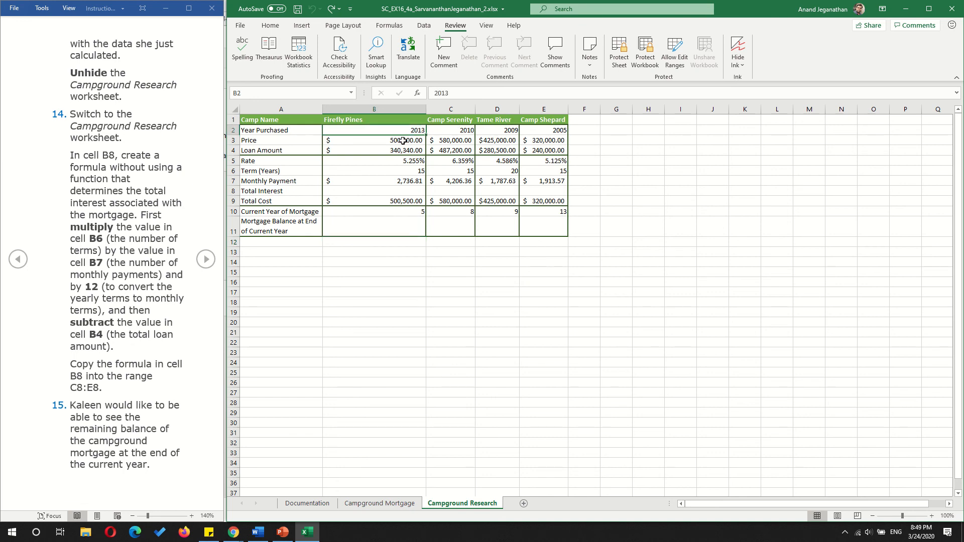
- Examine the purchase years, prices, loan amount and current mortgage year in the Campground Research table
{"action": "left_click", "coordinate": [460, 148]}
{"action": "left_click", "coordinate": [516, 139]}
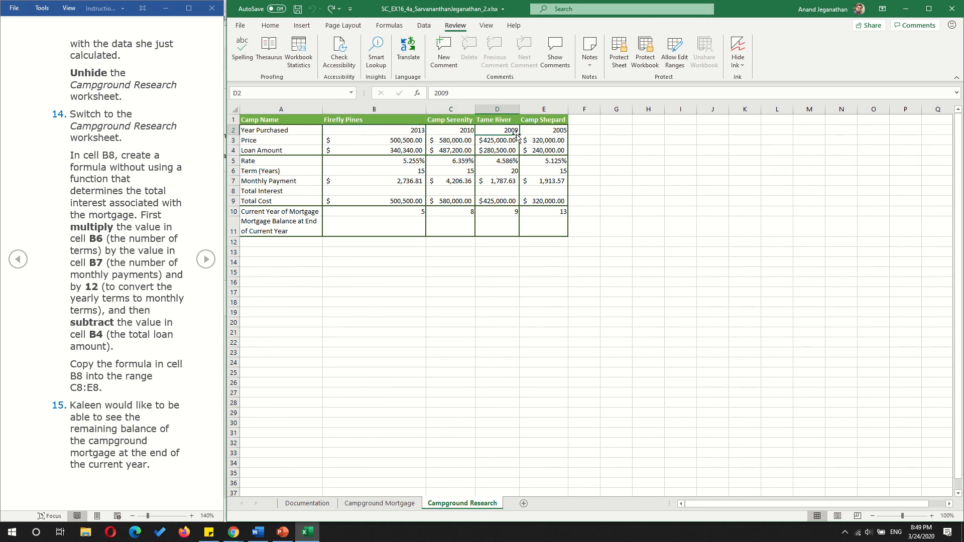
{"action": "left_click", "coordinate": [539, 140]}
{"action": "left_click", "coordinate": [406, 149]}
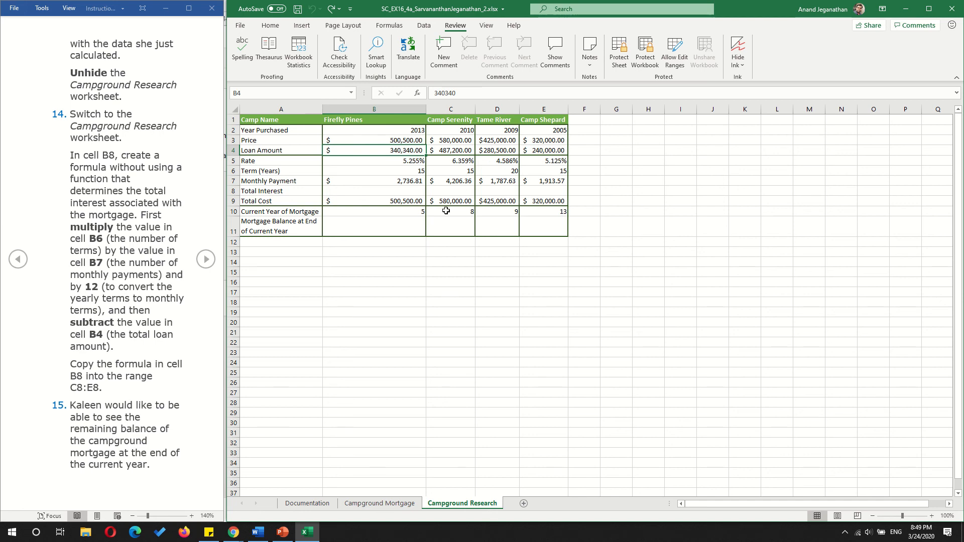
{"action": "double_click", "coordinate": [350, 210]}
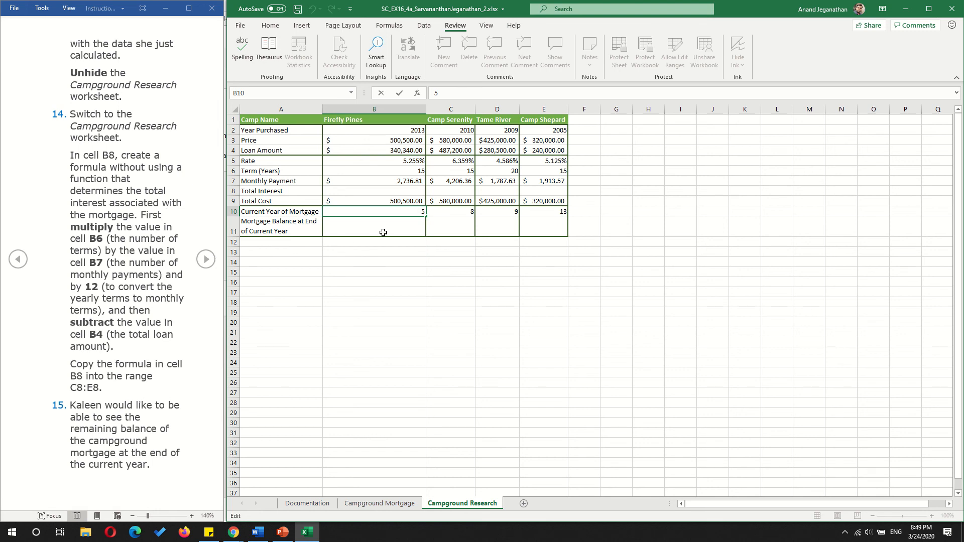
- Enter the total interest formula =B6*B7*12-B4 in cell B8 for Firefly Pines
{"action": "left_click", "coordinate": [390, 191]}
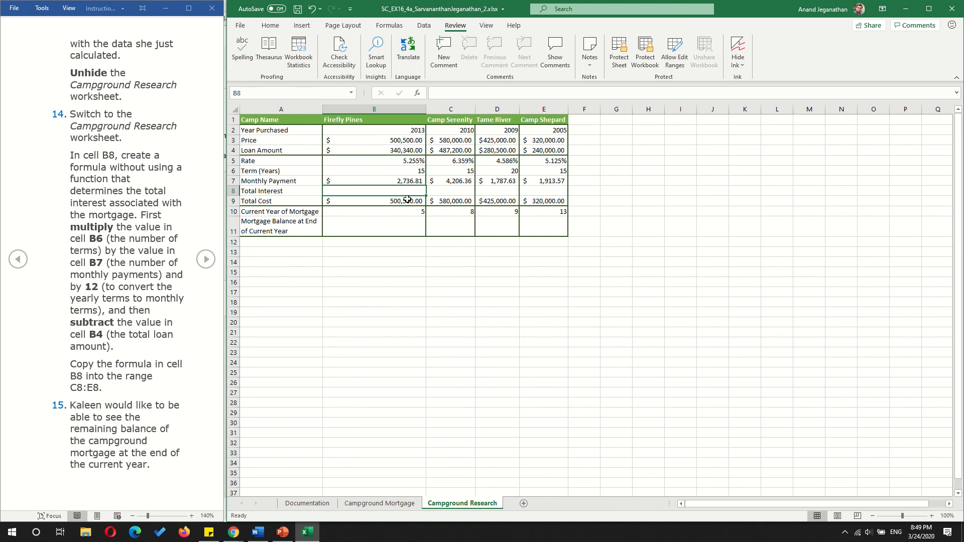
{"action": "type", "text": "="}
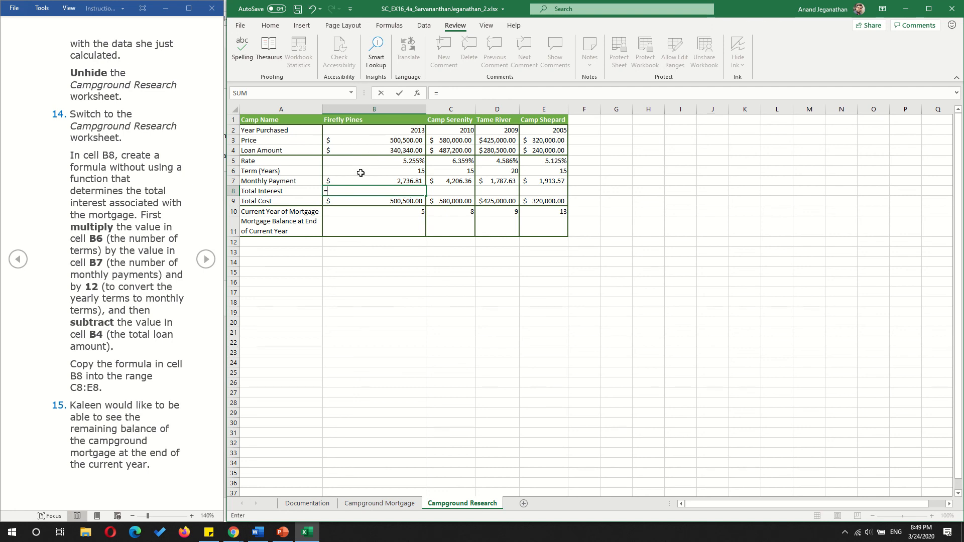
{"action": "left_click", "coordinate": [383, 173]}
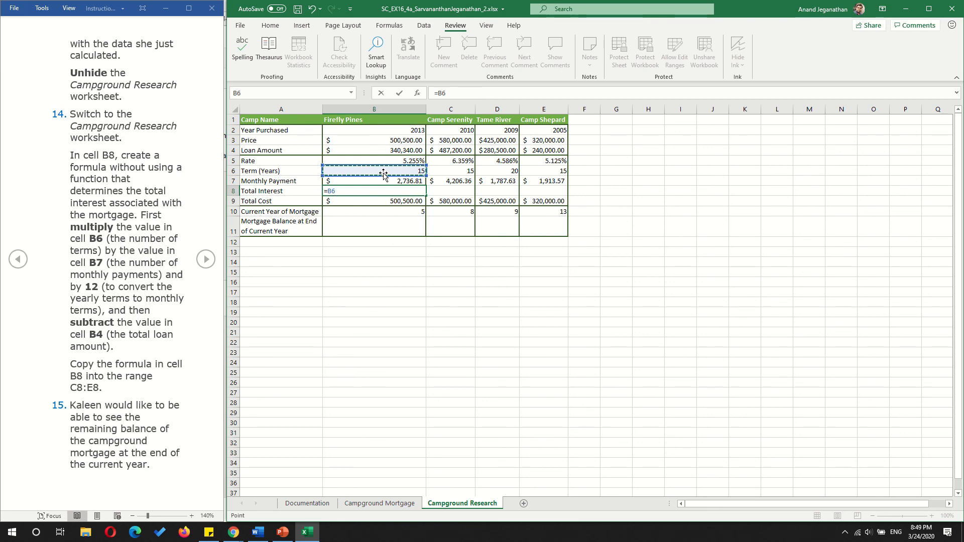
{"action": "type", "text": "*"}
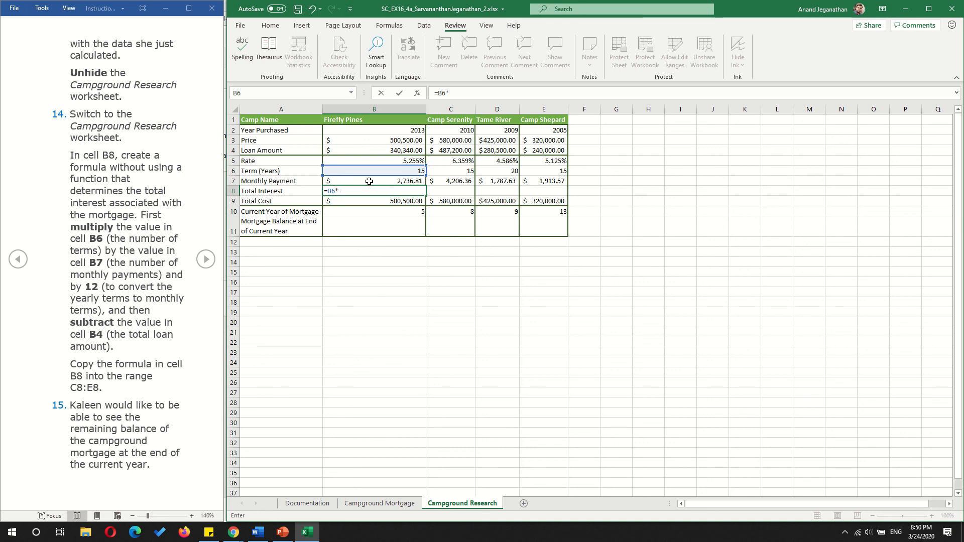
{"action": "left_click", "coordinate": [370, 181]}
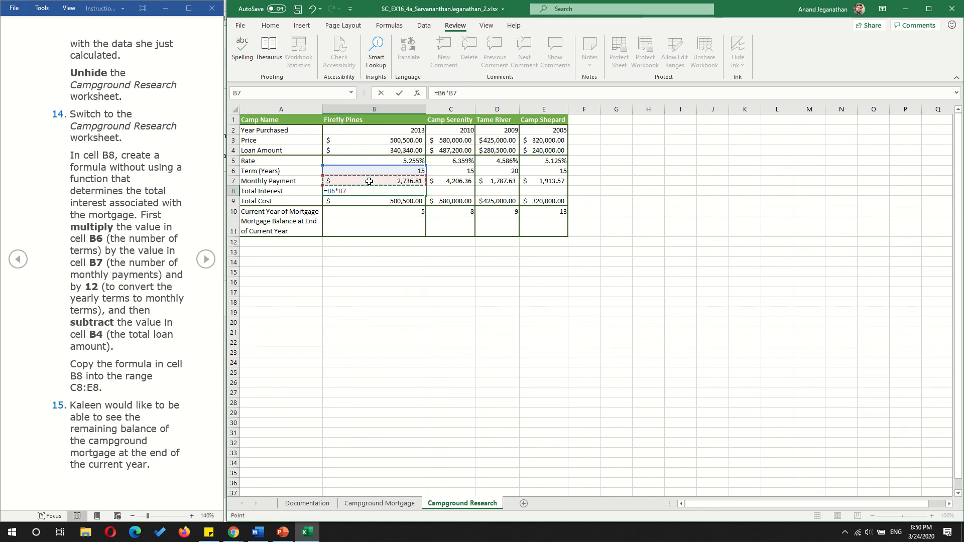
{"action": "type", "text": "*"}
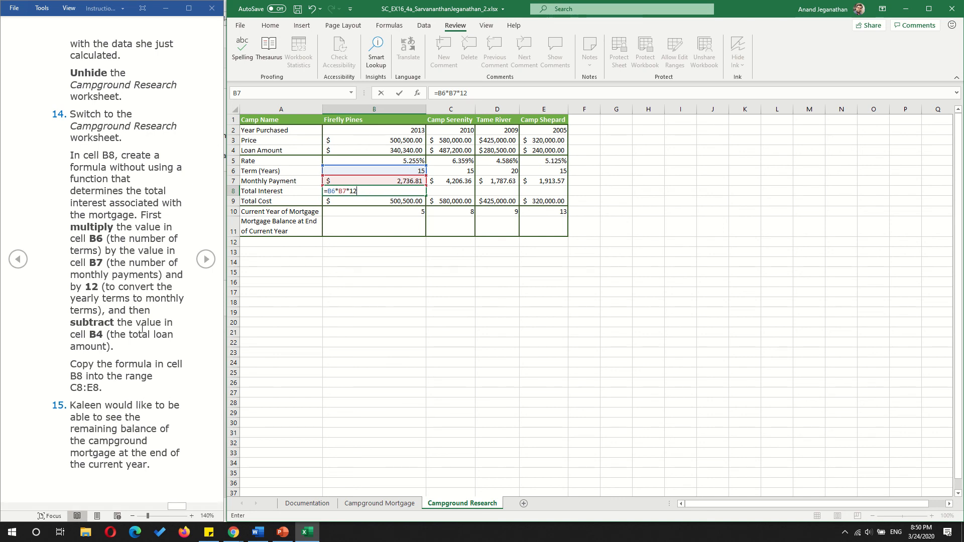
{"action": "type", "text": "-"}
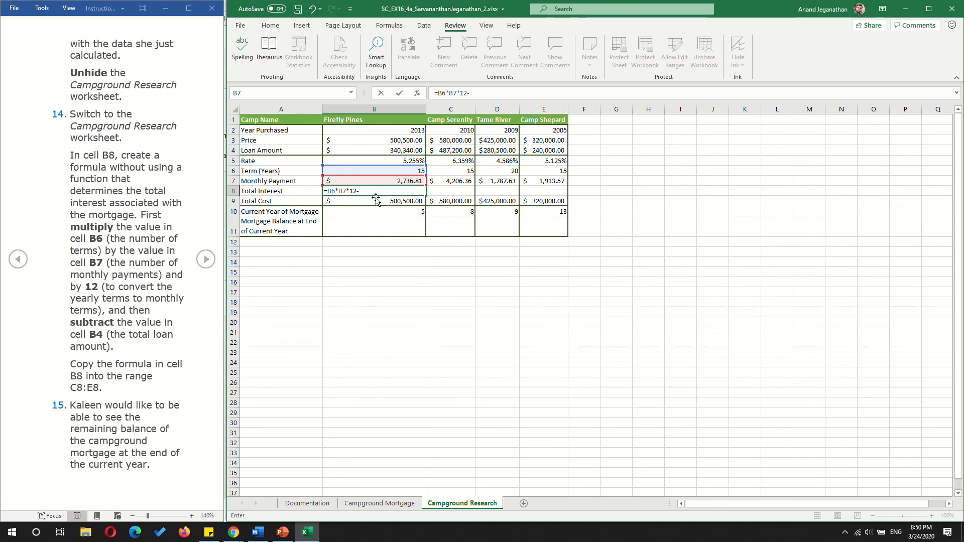
{"action": "left_click", "coordinate": [384, 150]}
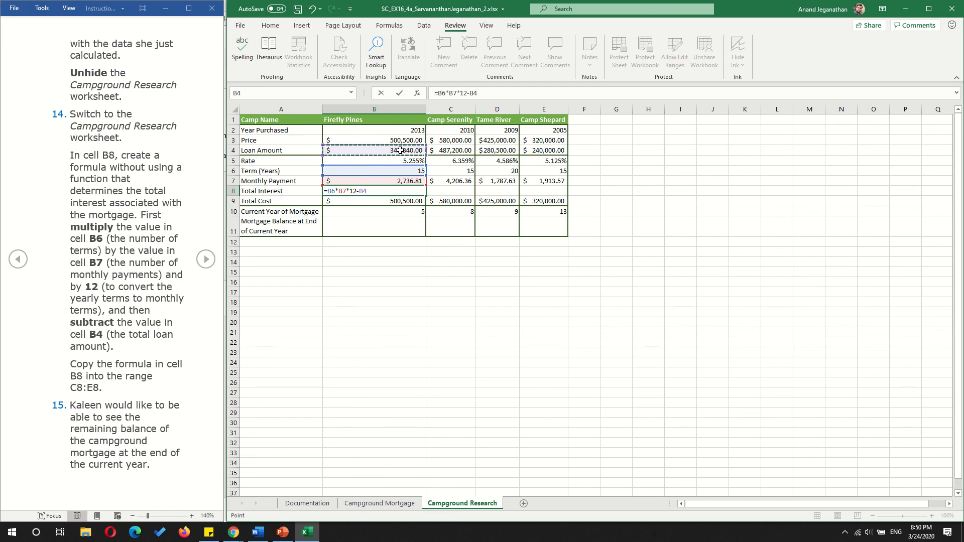
{"action": "key", "text": "Return"}
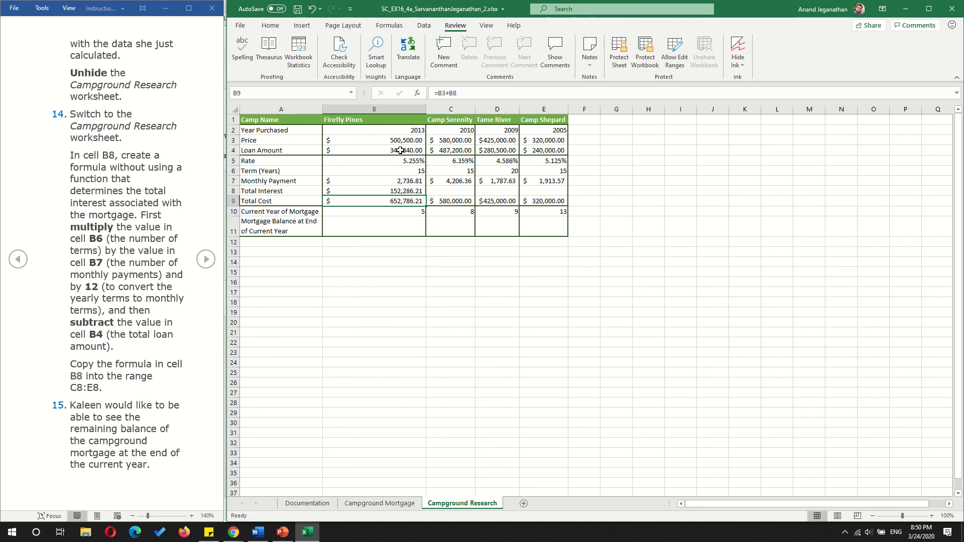
- Check the Total Cost formula in B9, and copy the total interest formula from B8 into the range C8:E8
{"action": "left_click", "coordinate": [402, 192]}
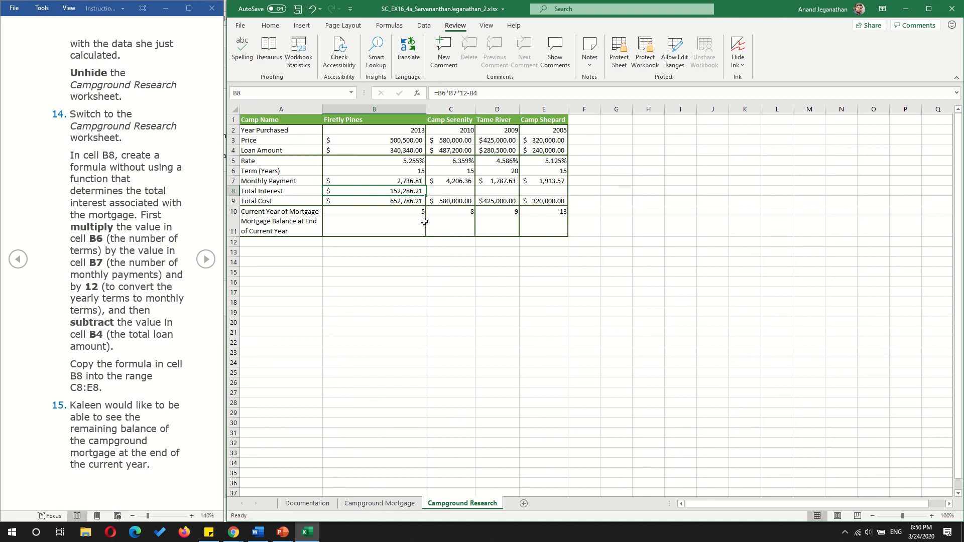
{"action": "double_click", "coordinate": [396, 201]}
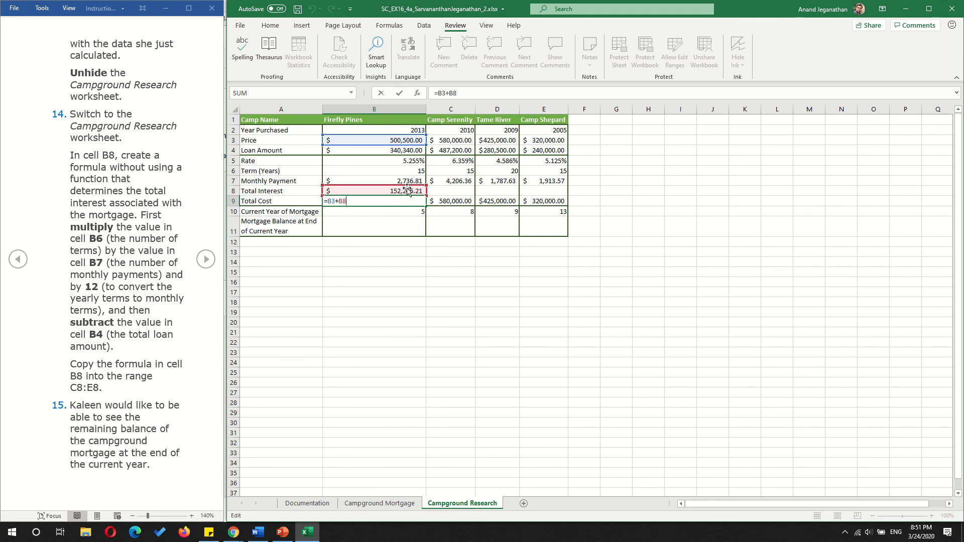
{"action": "key", "text": "Return"}
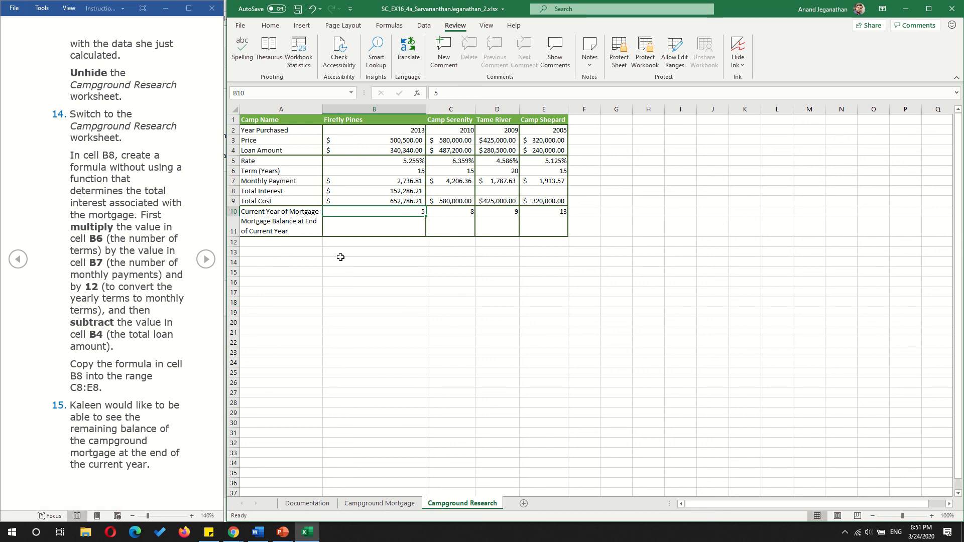
{"action": "left_click", "coordinate": [387, 193]}
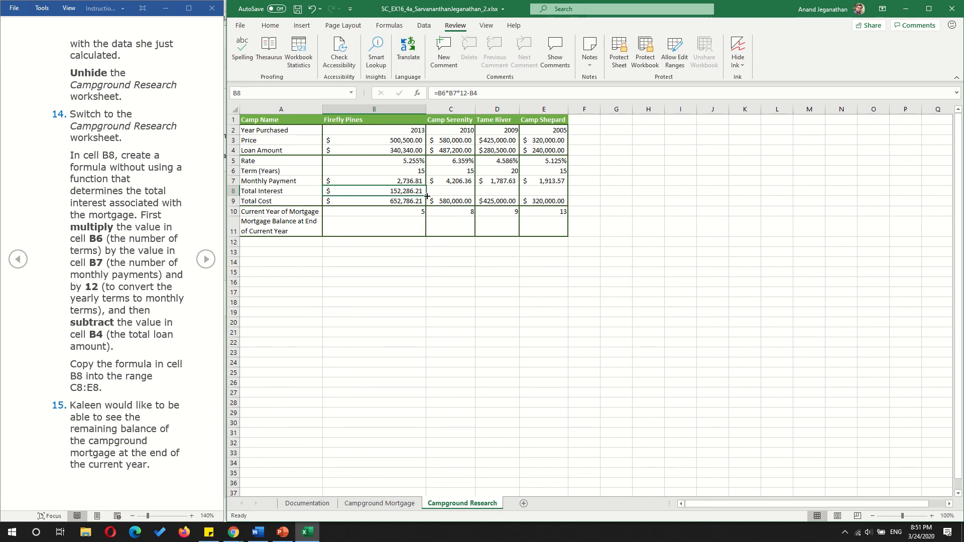
{"action": "left_click_drag", "start_coordinate": [426, 196], "coordinate": [561, 190]}
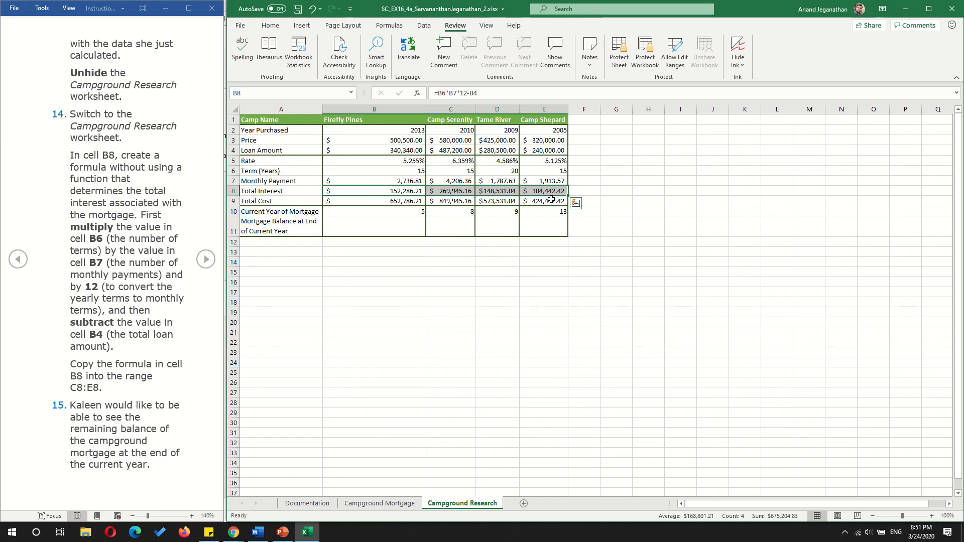
- Advance the instructions to the PV parameters and begin the PV formula in cell B11 with B5/12 as the rate
{"action": "left_click", "coordinate": [205, 259]}
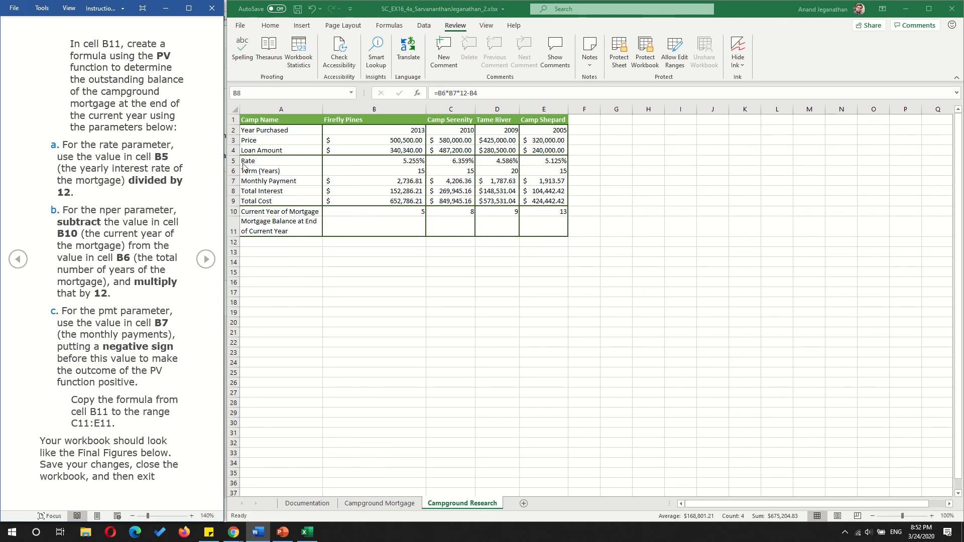
{"action": "left_click", "coordinate": [383, 225]}
{"action": "type", "text": "="}
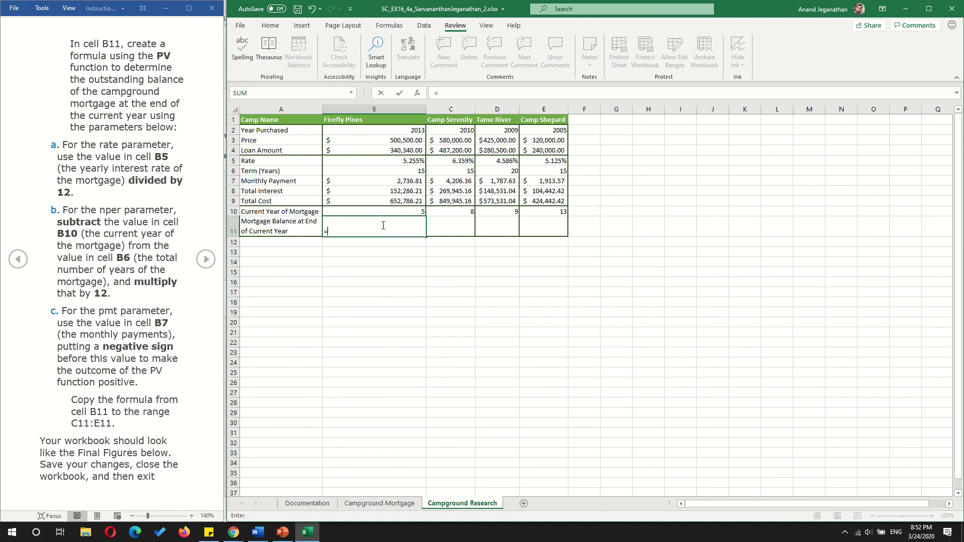
{"action": "type", "text": "PV("}
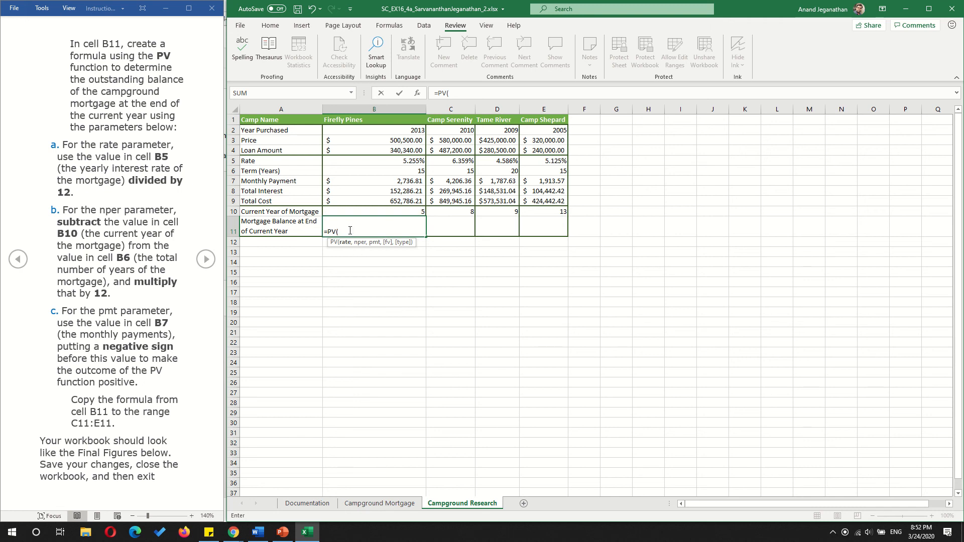
{"action": "left_click", "coordinate": [399, 160]}
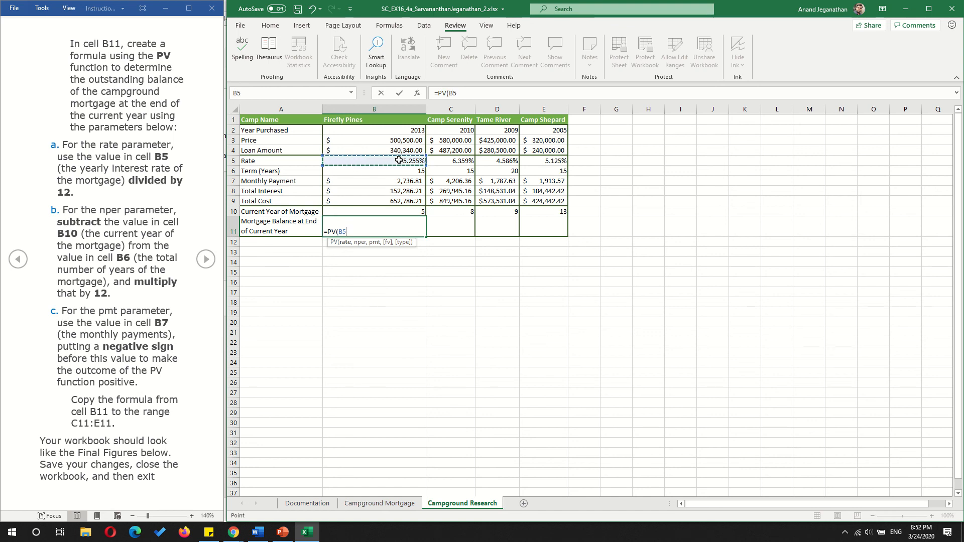
{"action": "type", "text": "/12,"}
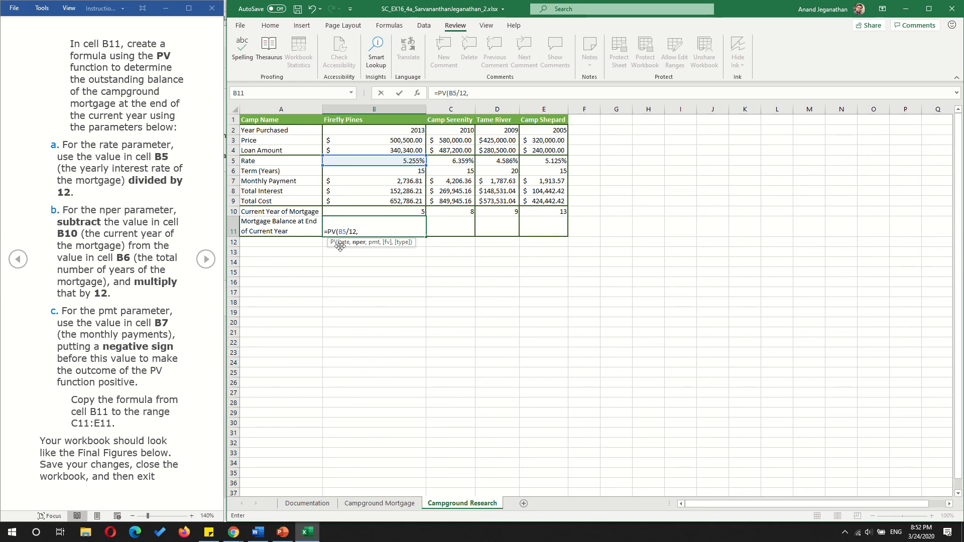
- Add the nper argument (B6-B10)*12 to the PV formula in B11, with the subtraction enclosed in parentheses
{"action": "left_click", "coordinate": [409, 171]}
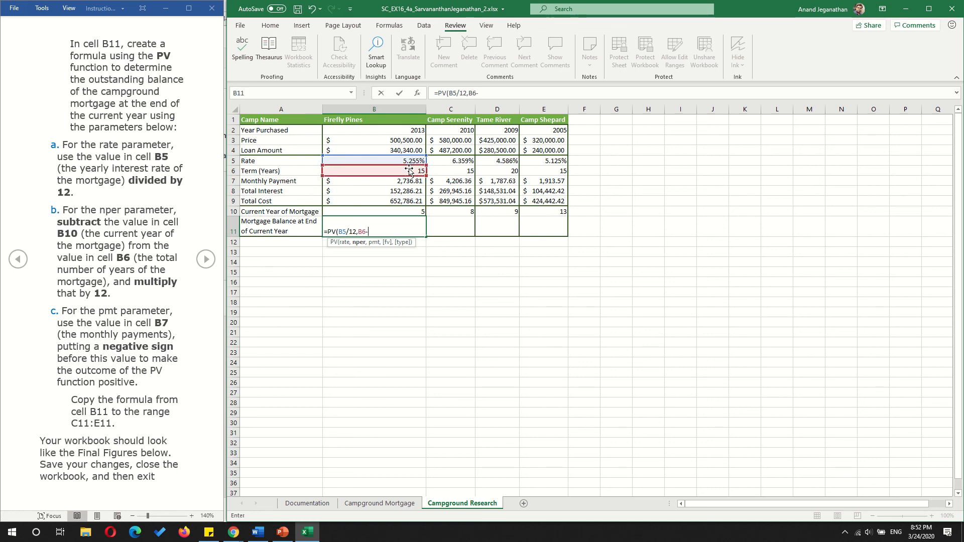
{"action": "type", "text": "-"}
{"action": "left_click", "coordinate": [416, 210]}
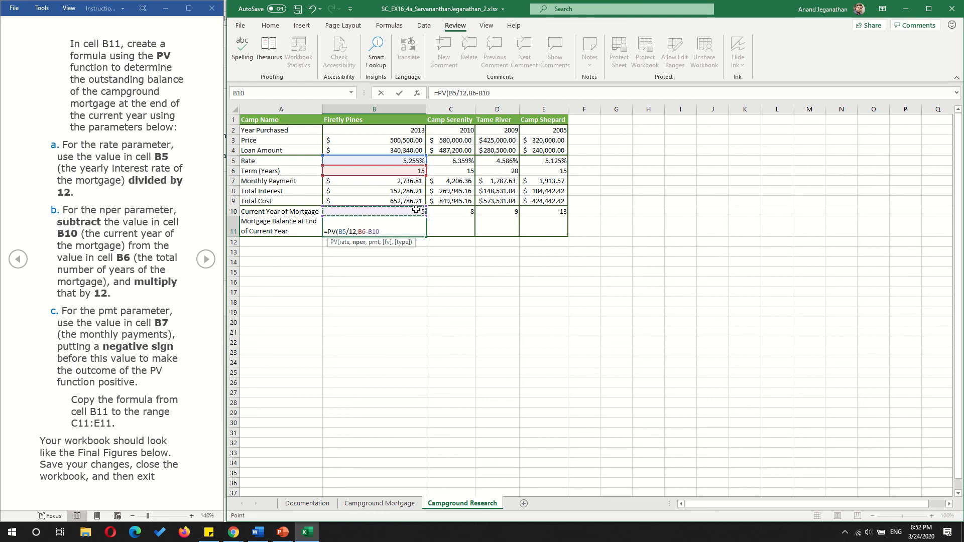
{"action": "left_click", "coordinate": [359, 232]}
{"action": "type", "text": "("}
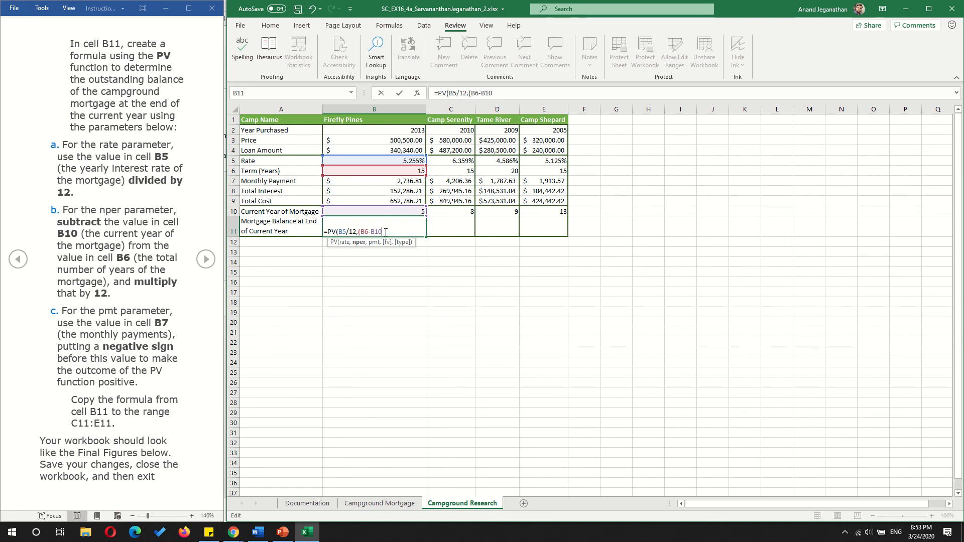
{"action": "type", "text": "*12"}
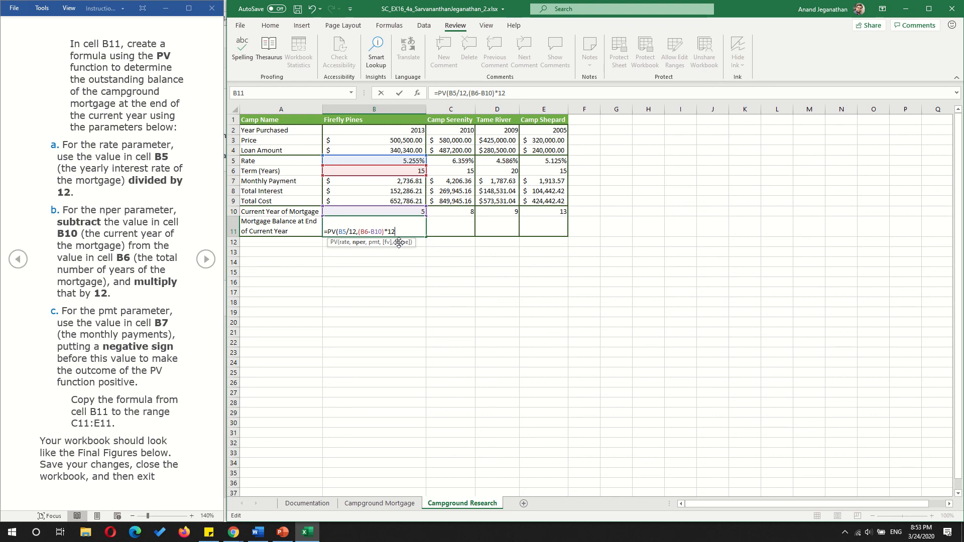
- Add -B7 as the pmt argument and complete the formula =PV(B5/12,(B6-B10)*12,-B7) in B11
{"action": "type", "text": ",-"}
{"action": "left_click", "coordinate": [410, 182]}
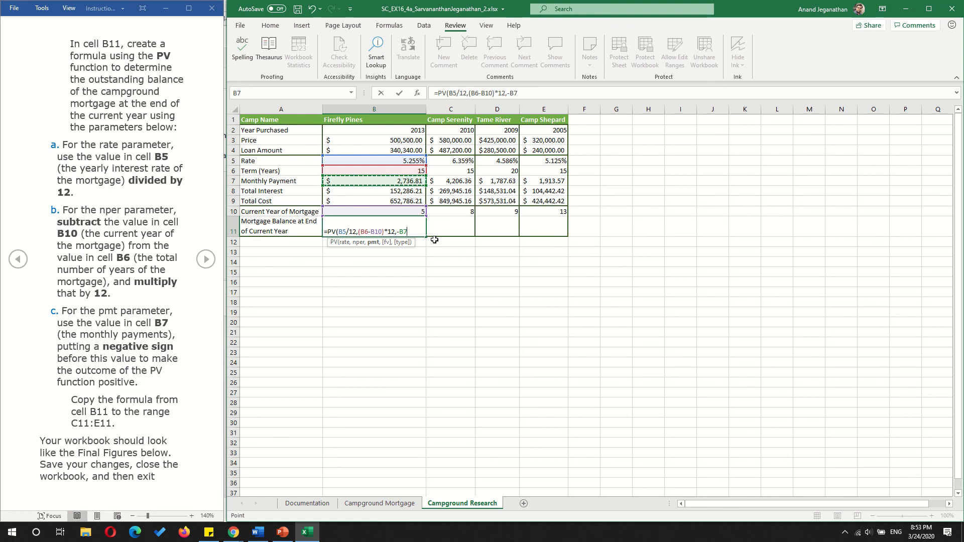
{"action": "type", "text": ")"}
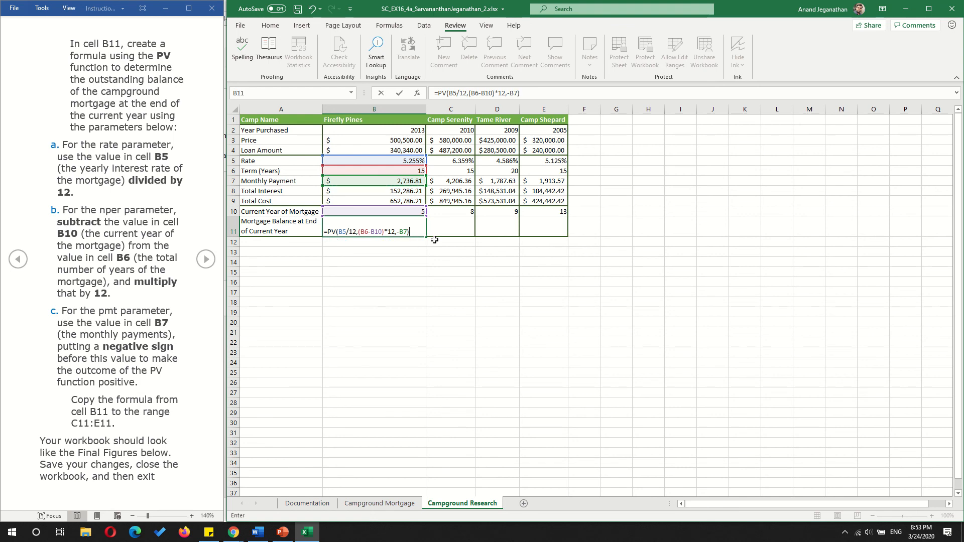
{"action": "key", "text": "Return"}
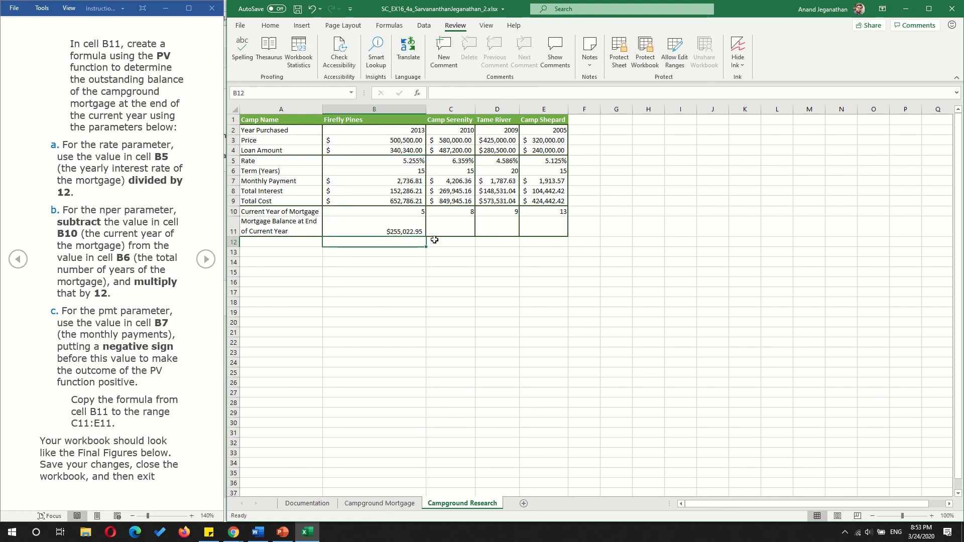
- Review the PV formula in B11 and copy it into the range C11:E11
{"action": "key", "text": "Up"}
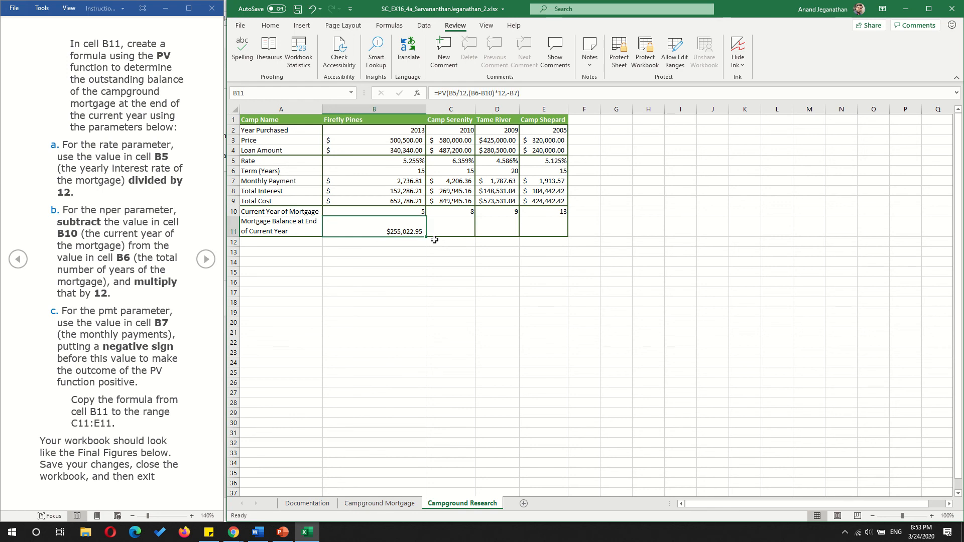
{"action": "double_click", "coordinate": [403, 229]}
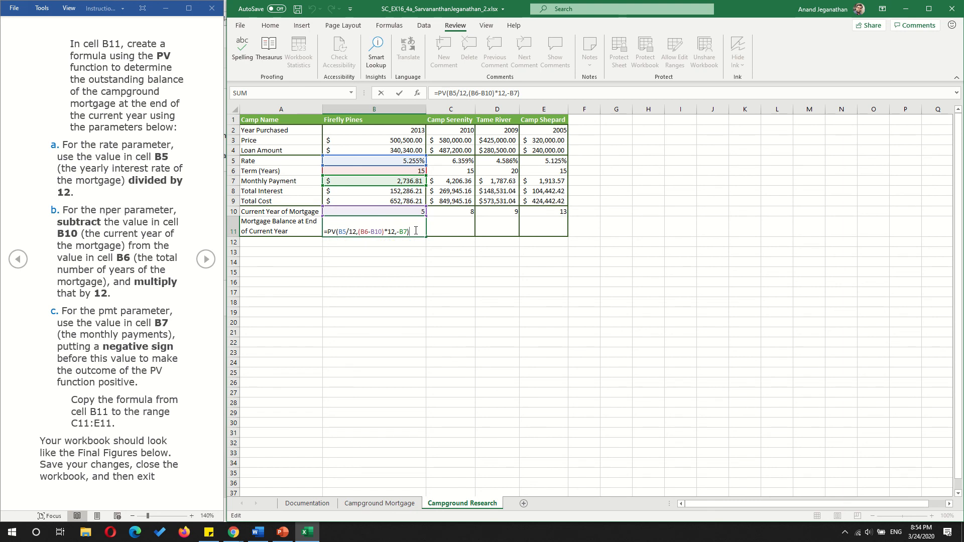
{"action": "key", "text": "Return"}
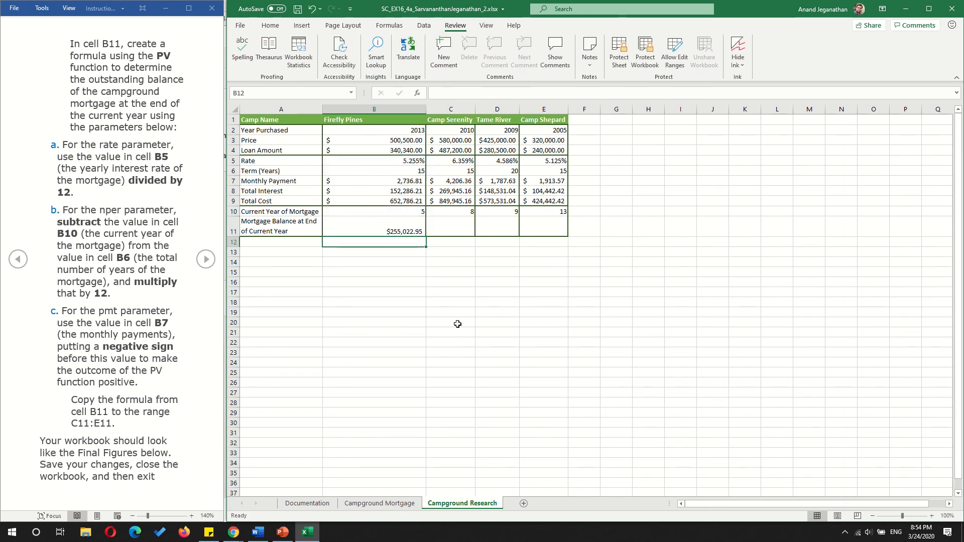
{"action": "left_click", "coordinate": [396, 231]}
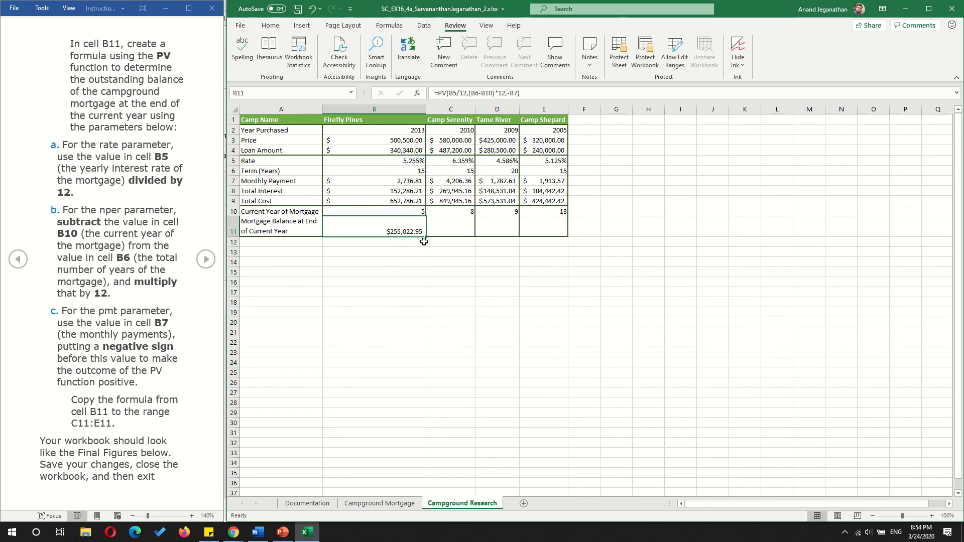
{"action": "left_click_drag", "start_coordinate": [424, 242], "coordinate": [548, 233]}
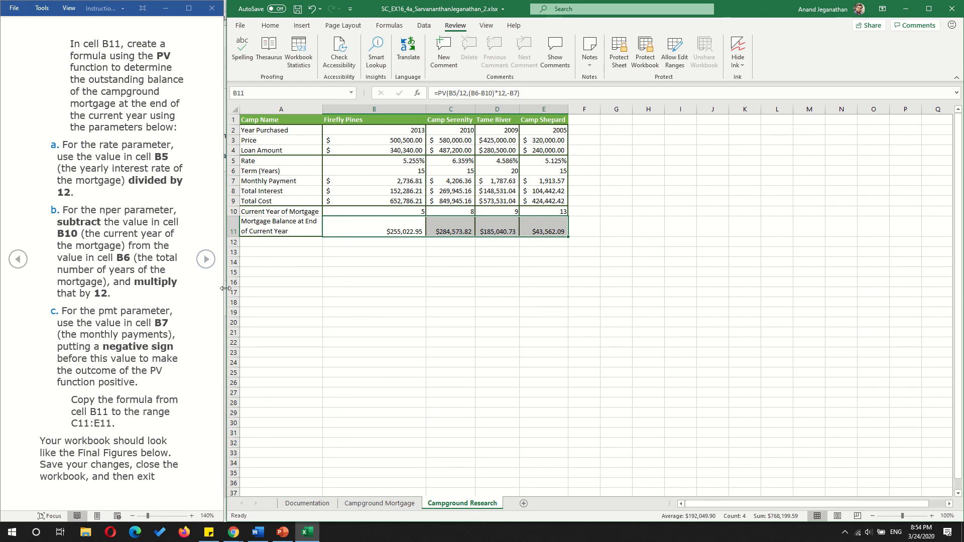
- Advance the instructions to the Final Figures, and resize the instructions and workbook windows to share the screen about equally
{"action": "left_click", "coordinate": [207, 263]}
{"action": "left_click", "coordinate": [207, 262]}
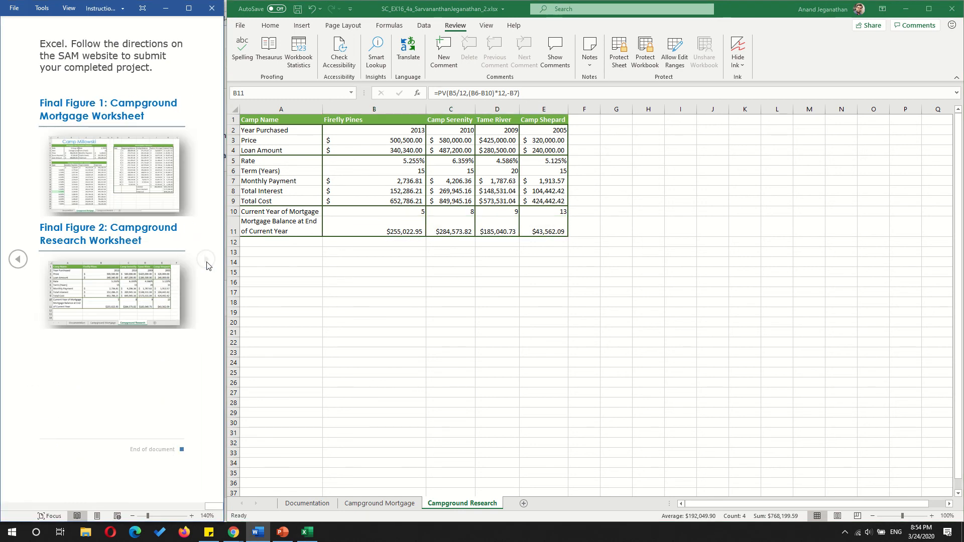
{"action": "left_click_drag", "start_coordinate": [223, 250], "coordinate": [453, 263]}
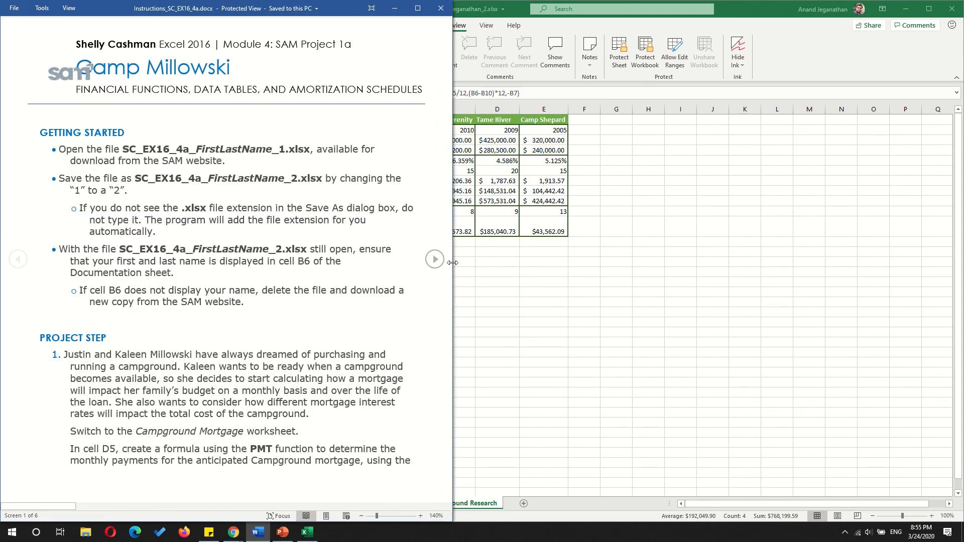
{"action": "left_click", "coordinate": [505, 289]}
{"action": "left_click_drag", "start_coordinate": [224, 278], "coordinate": [448, 277]}
- Return the widened instructions to the Final Figures to compare them with the Campground Research worksheet
{"action": "left_click", "coordinate": [435, 261]}
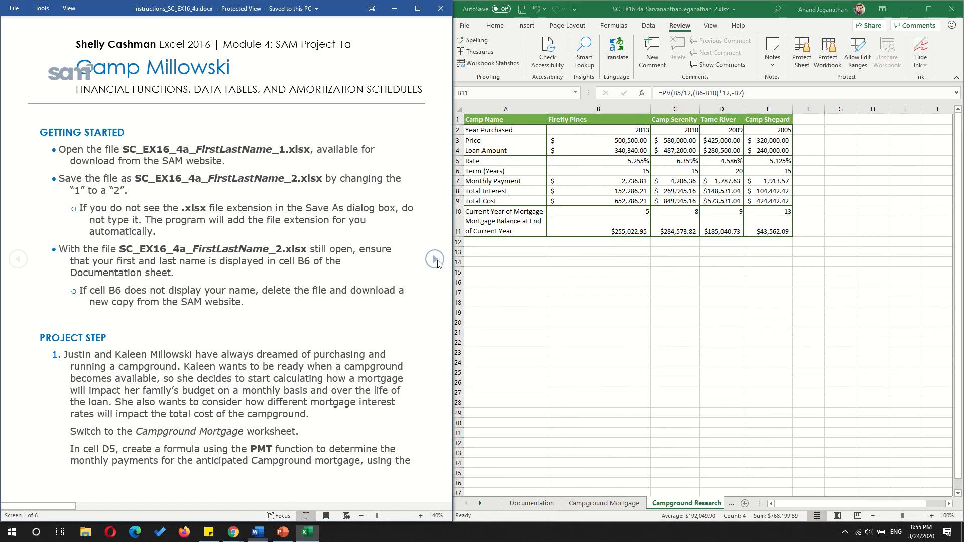
{"action": "left_click", "coordinate": [436, 260]}
{"action": "left_click", "coordinate": [436, 261]}
{"action": "left_click", "coordinate": [436, 261]}
{"action": "left_click", "coordinate": [437, 263]}
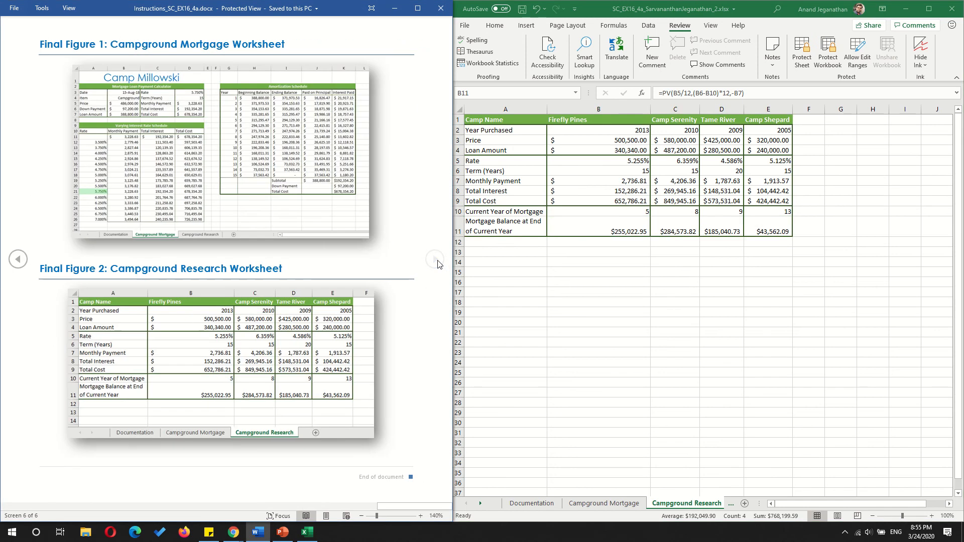